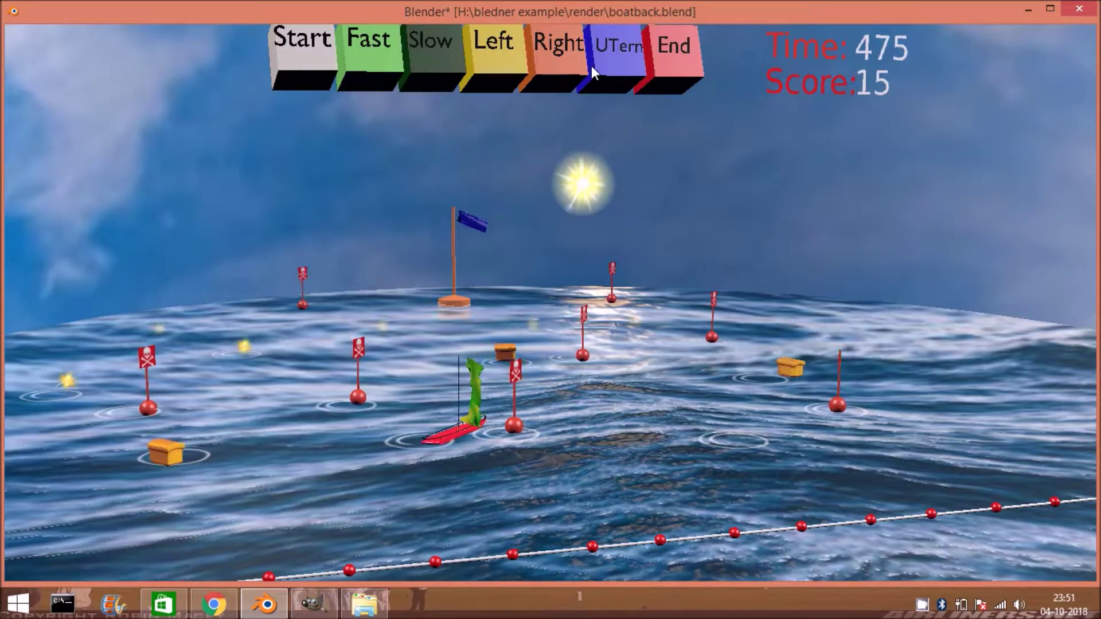
- After the game demo, delete the default cube so only the camera and lamp remain
click(621, 61)
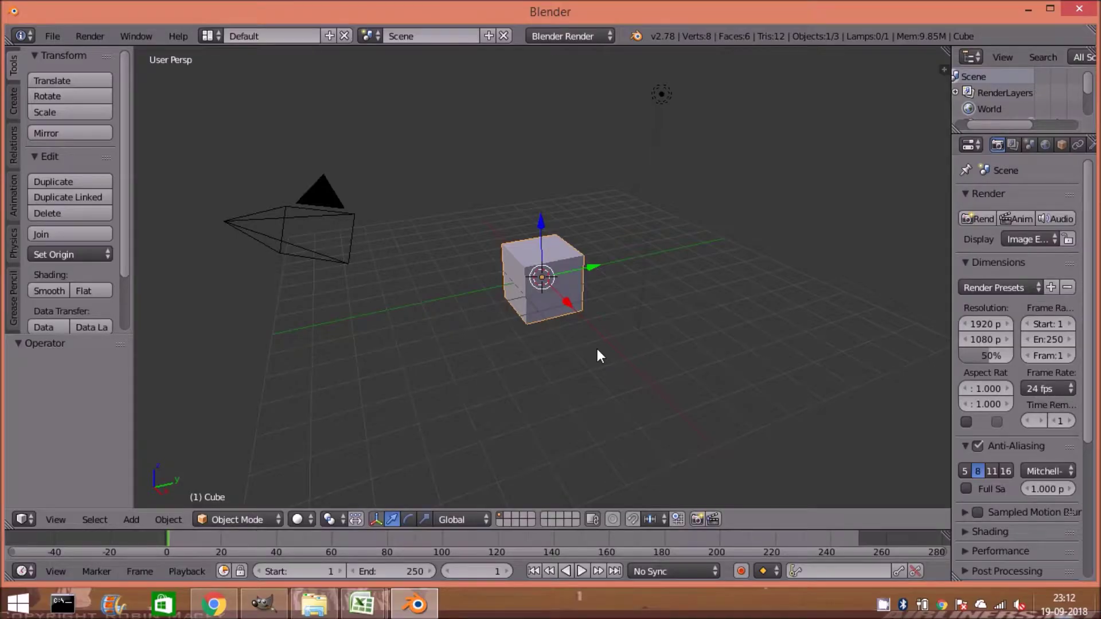
key(x)
click(597, 351)
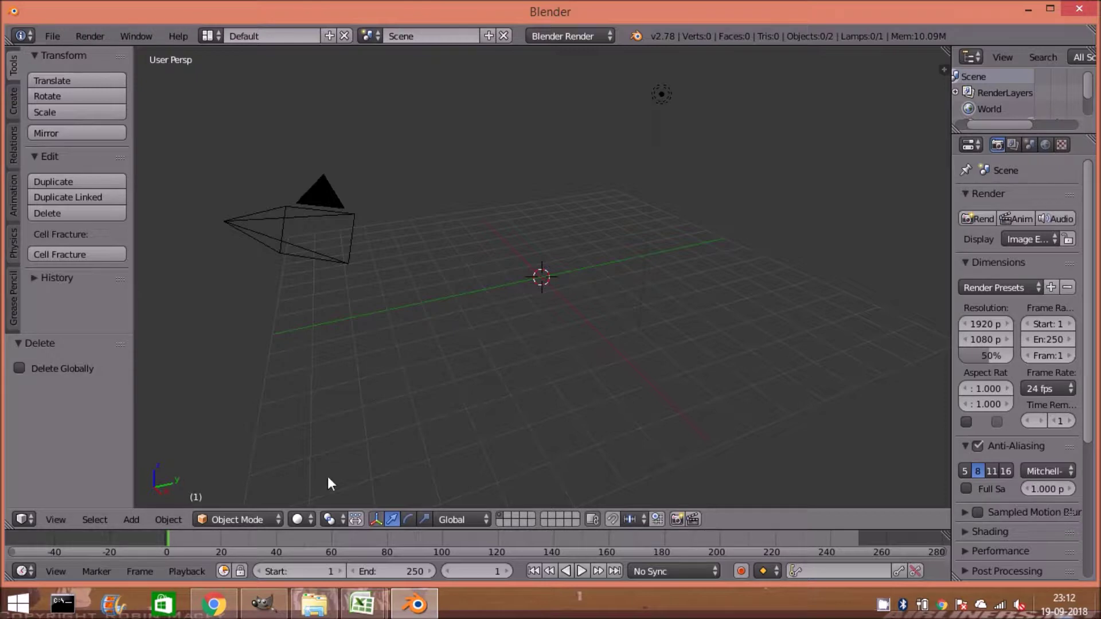
- Add a ground plane at the scene centre and scale it up by about 7.975
click(132, 519)
mouse_move(163, 500)
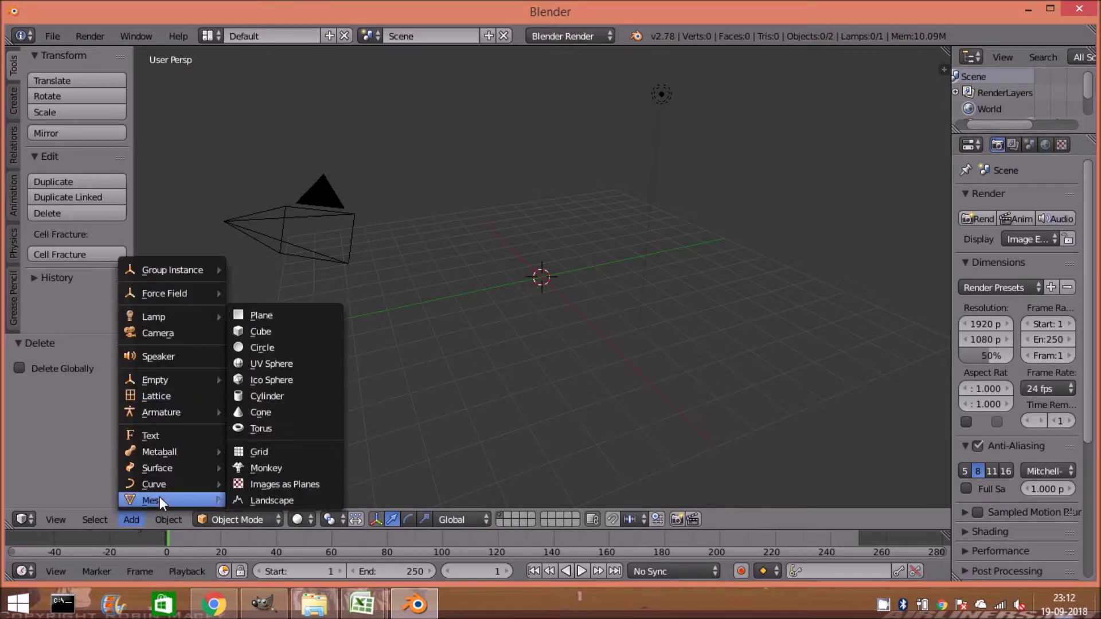
click(294, 315)
key(s)
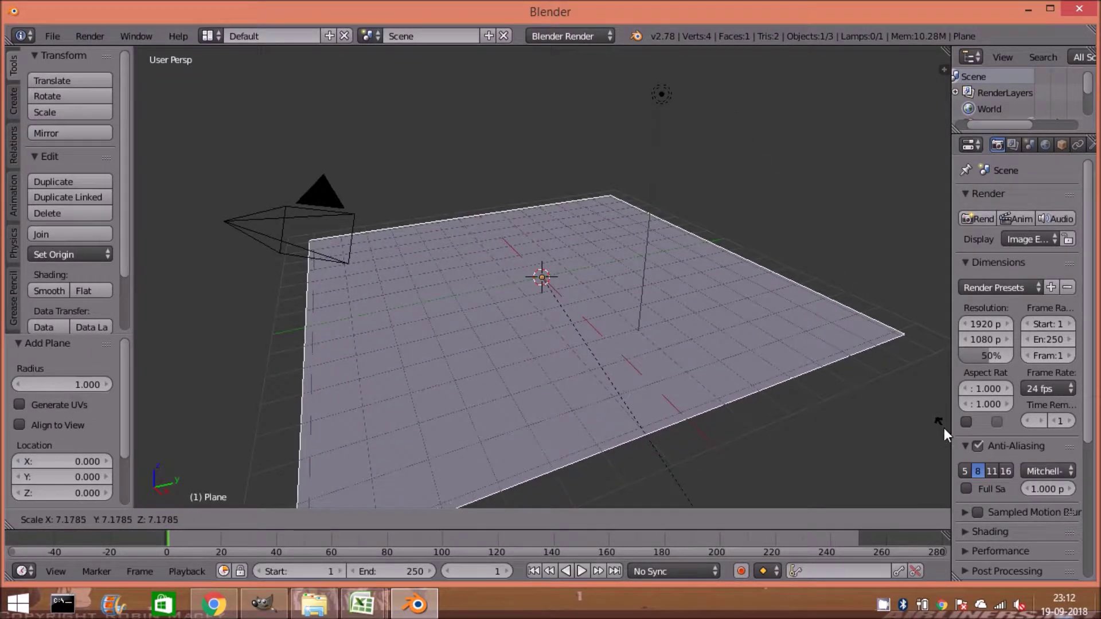
click(180, 491)
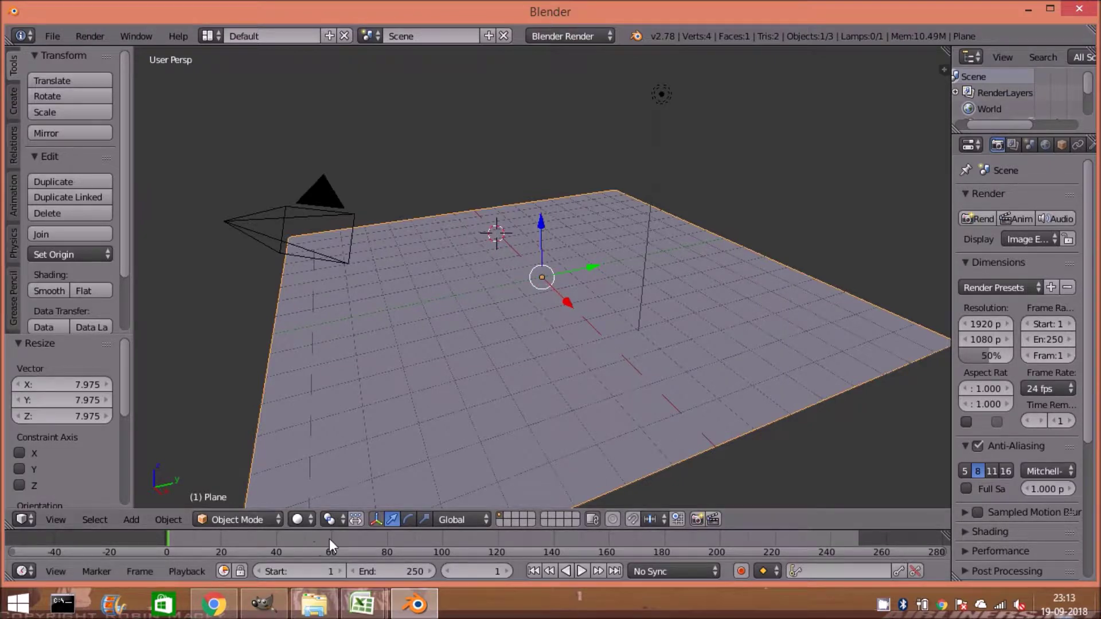
click(139, 518)
mouse_move(157, 502)
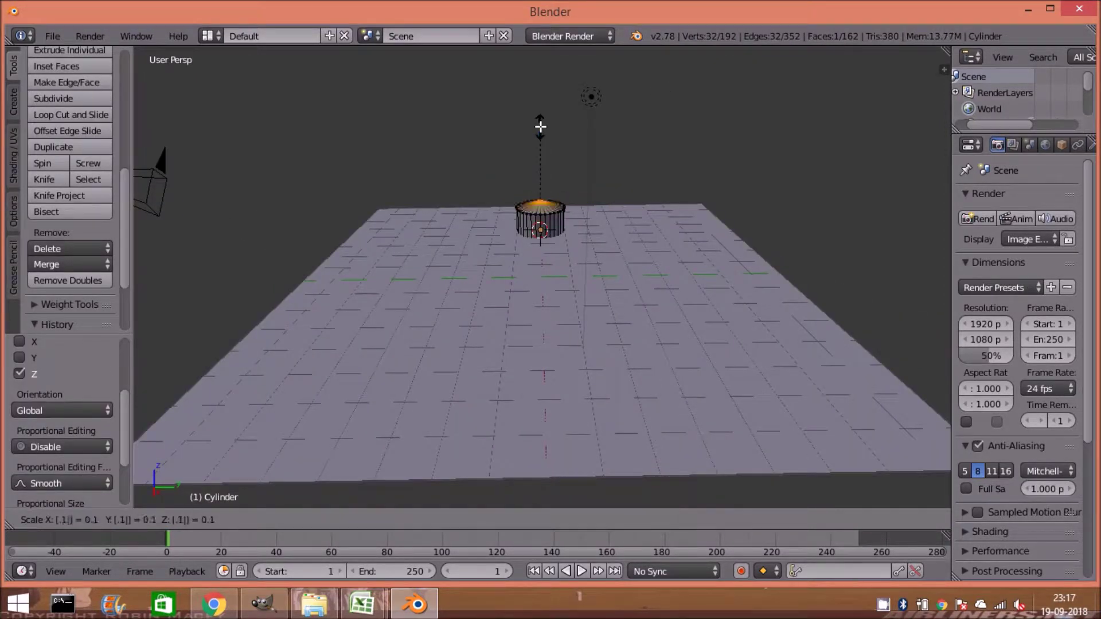
- Flatten the cylinder to 0.1 height and extrude its top 5.52 units straight up
key(Return)
key(e)
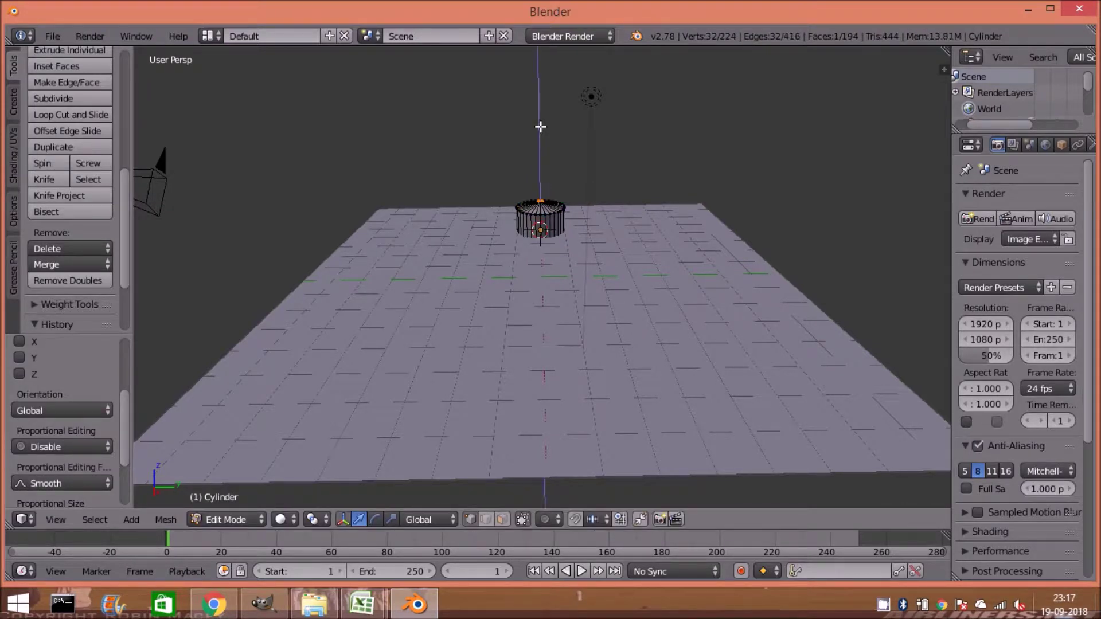
key(z)
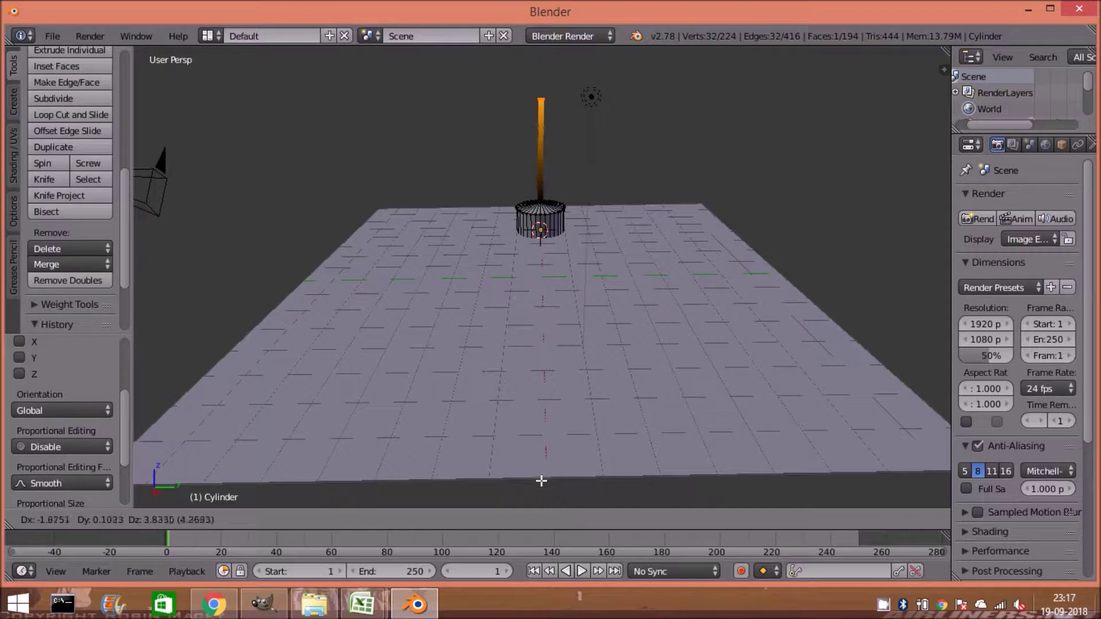
key(z)
click(553, 437)
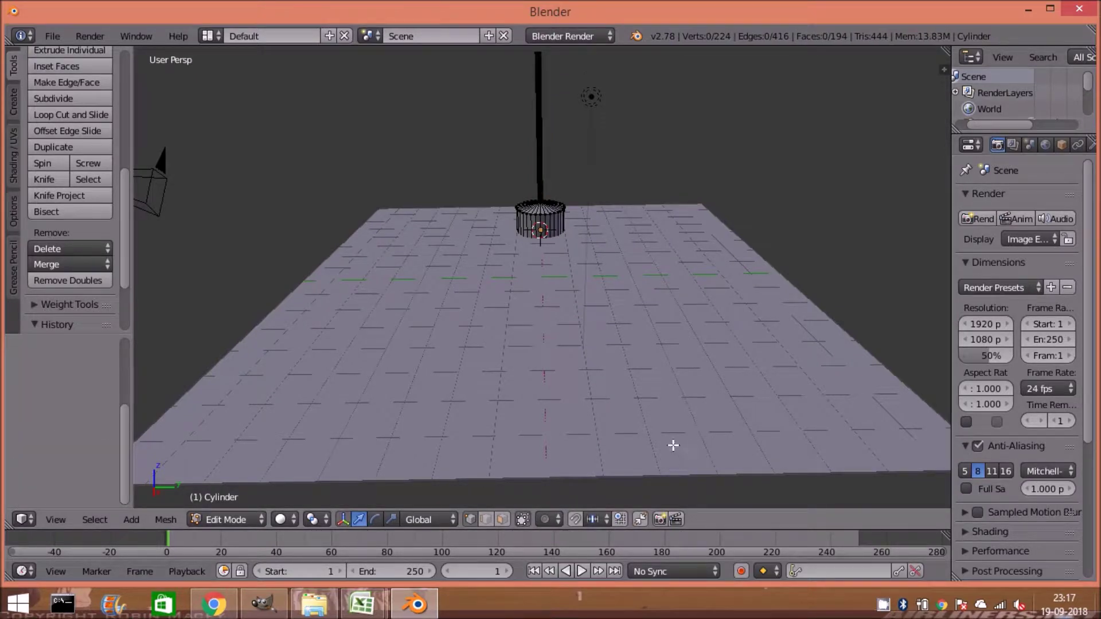
- Lower the pole slightly along Z, deselect it, and put the 3D cursor at its top
key(Tab)
drag(546, 194, 546, 207)
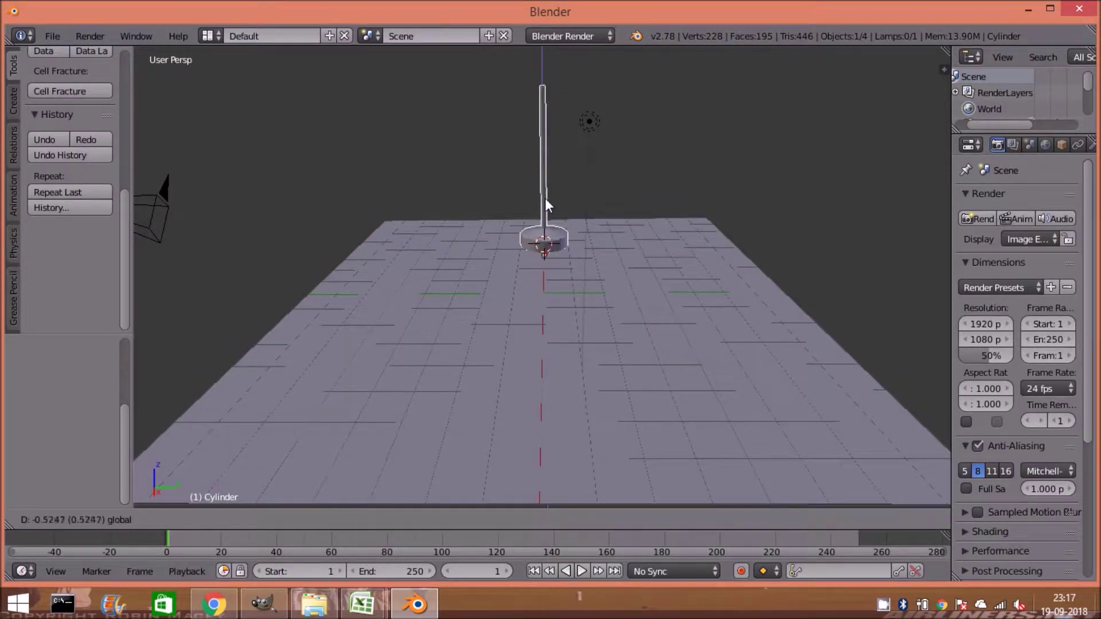
click(546, 207)
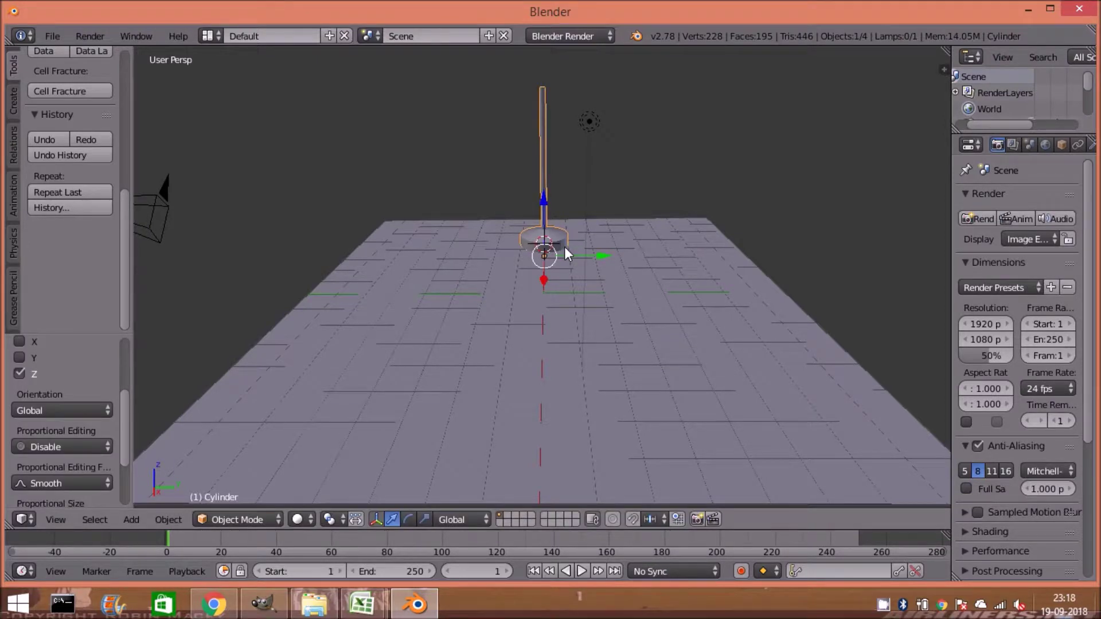
key(a)
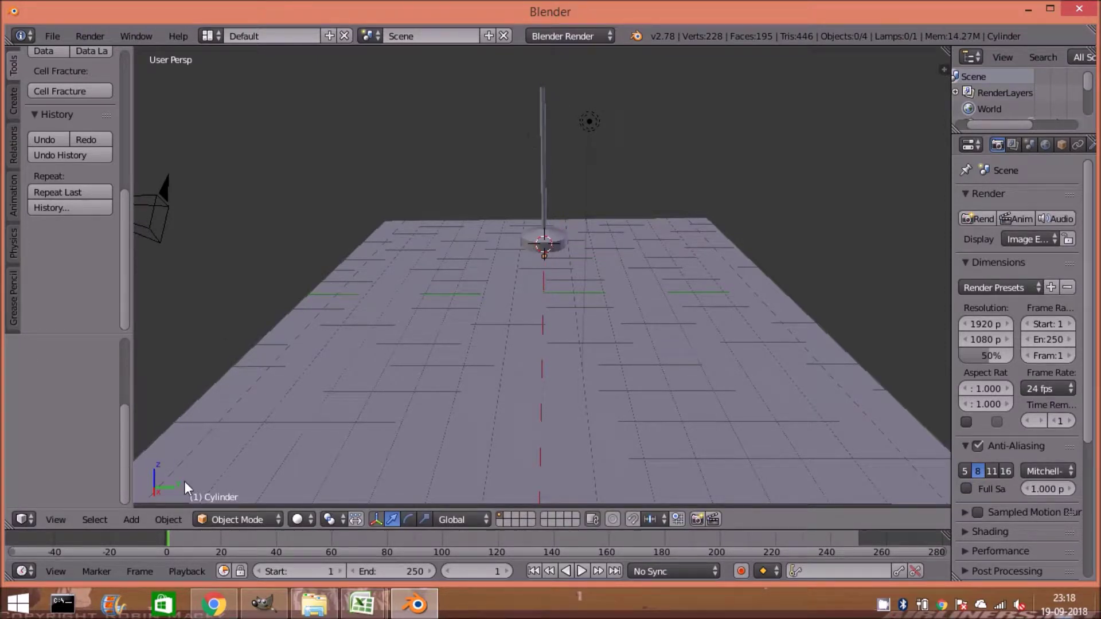
click(558, 94)
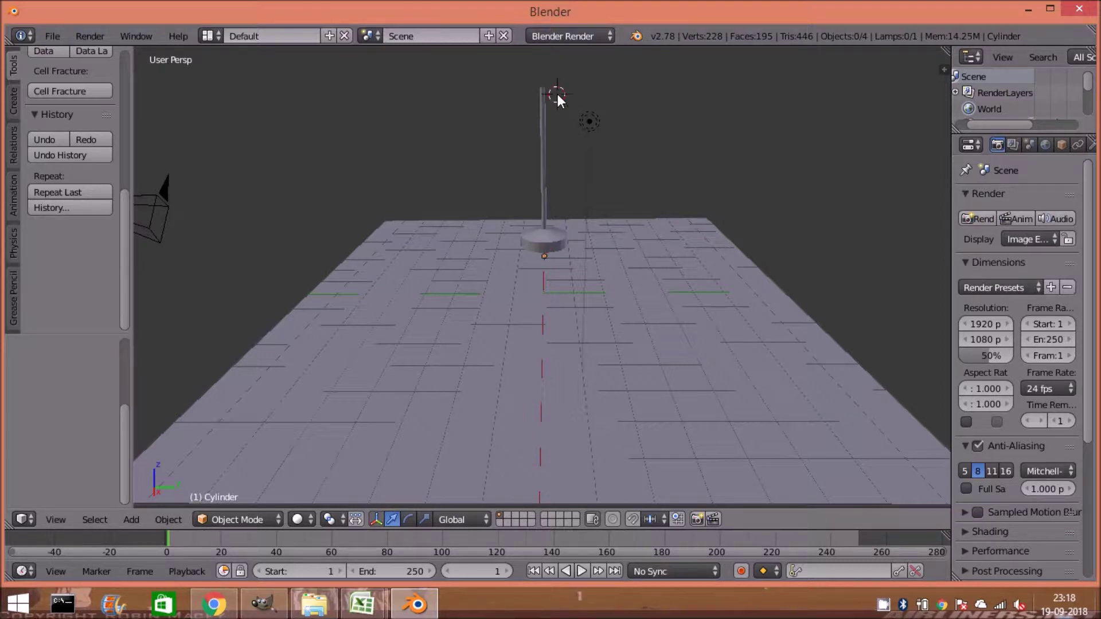
click(127, 520)
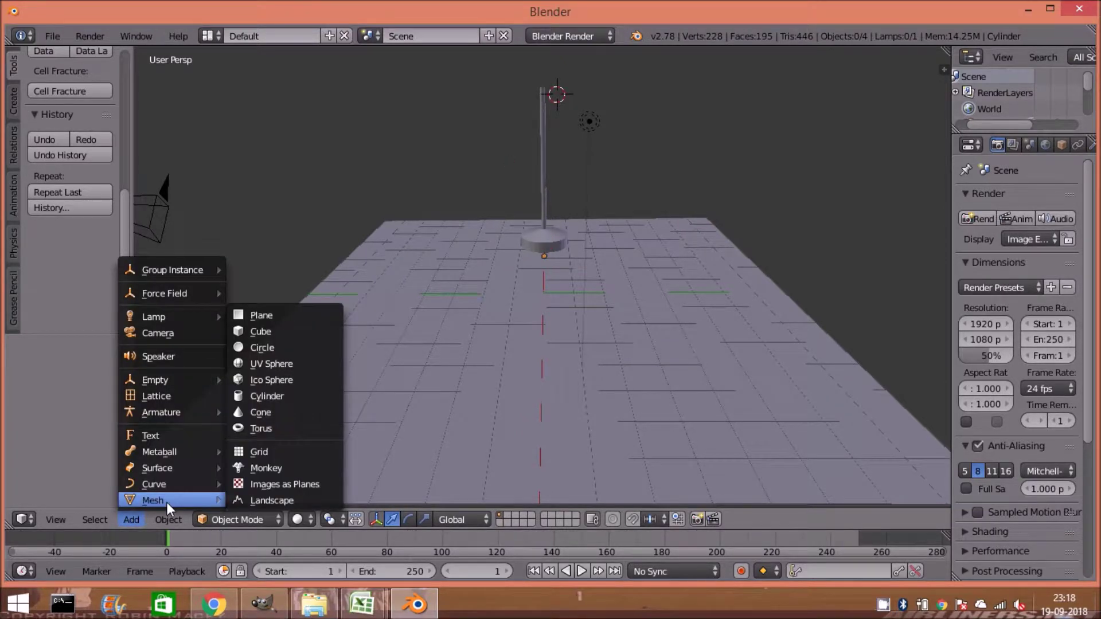
- Add a plane at the pole top, rotate it 90° on Y, and stretch it along Y
click(283, 318)
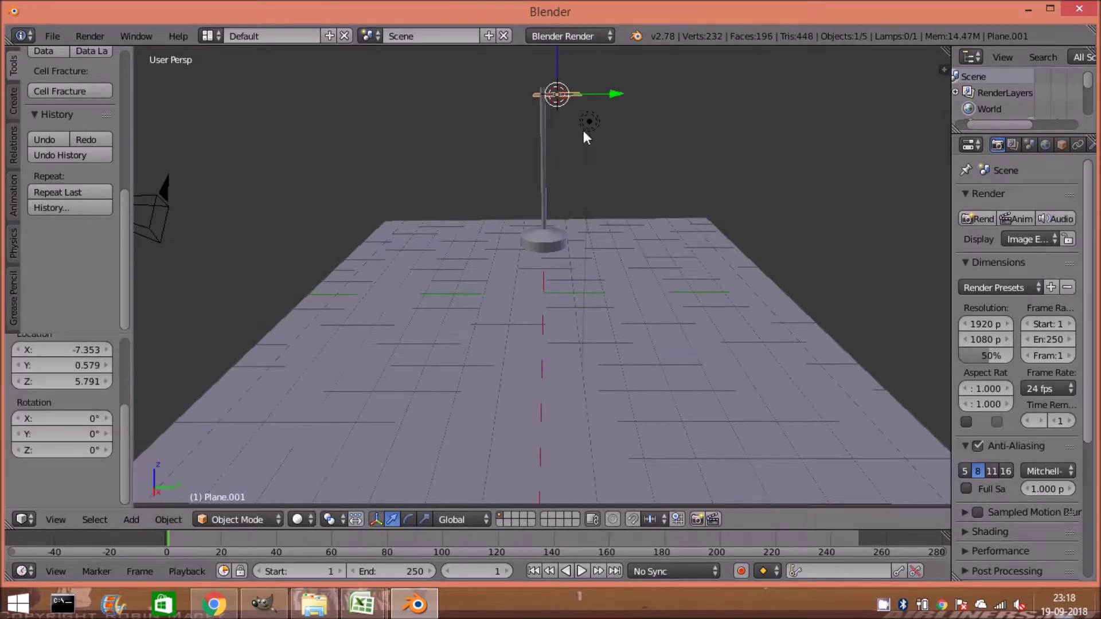
text(ry)
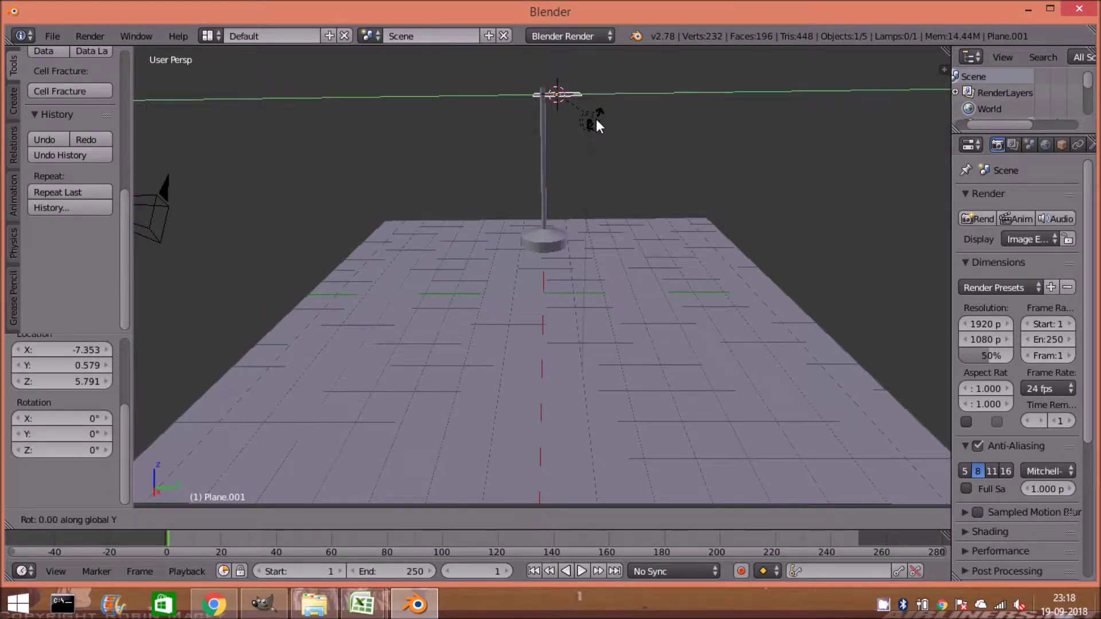
text(90)
key(Return)
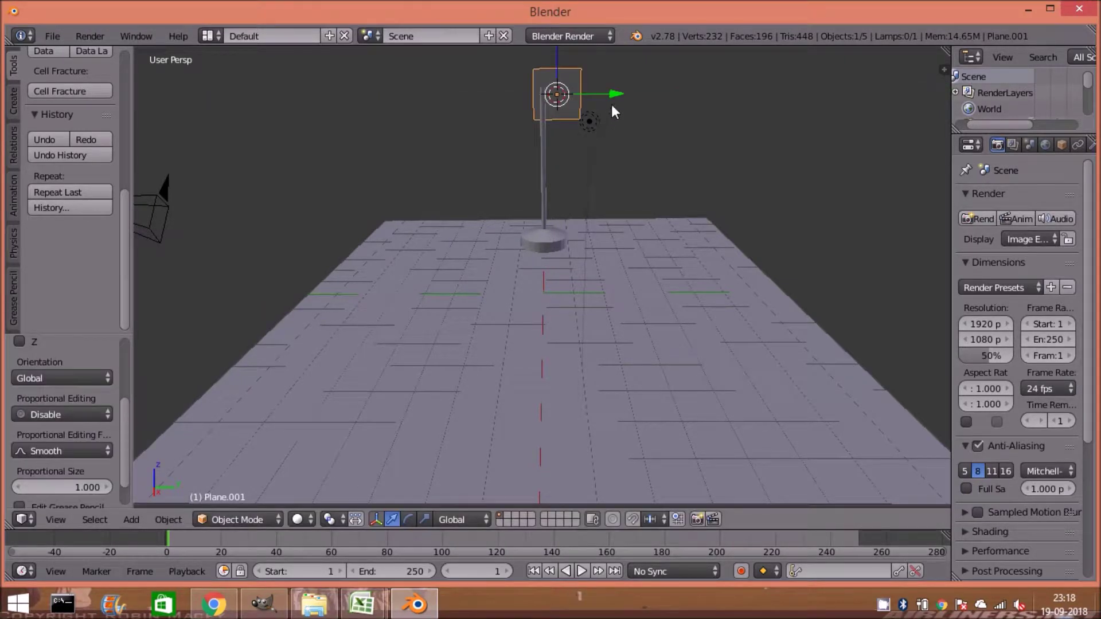
drag(615, 95, 635, 98)
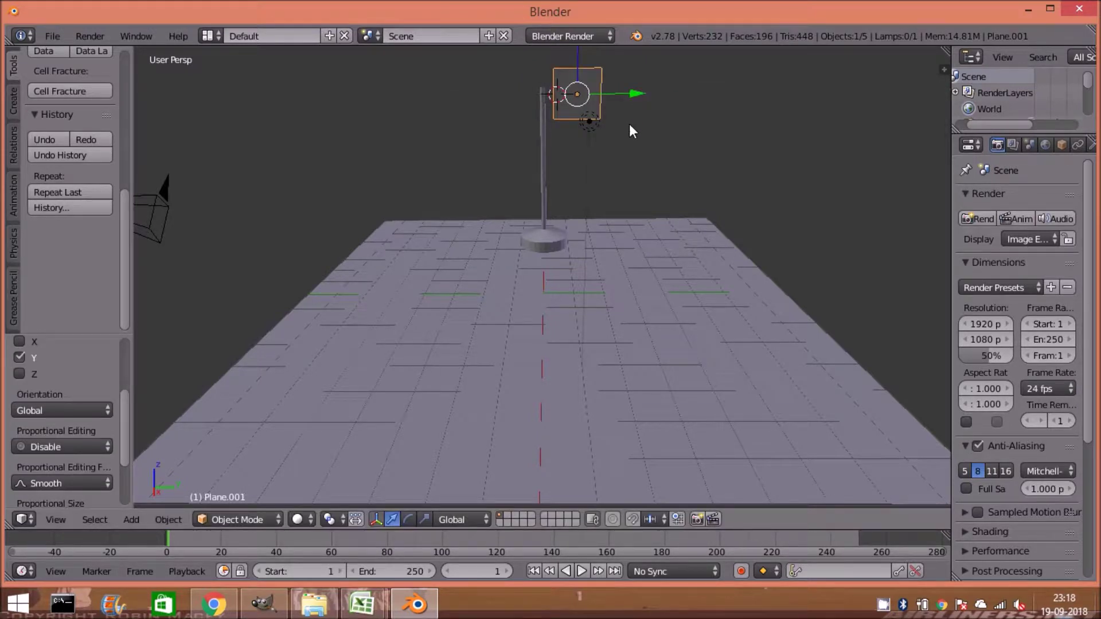
key(s)
key(y)
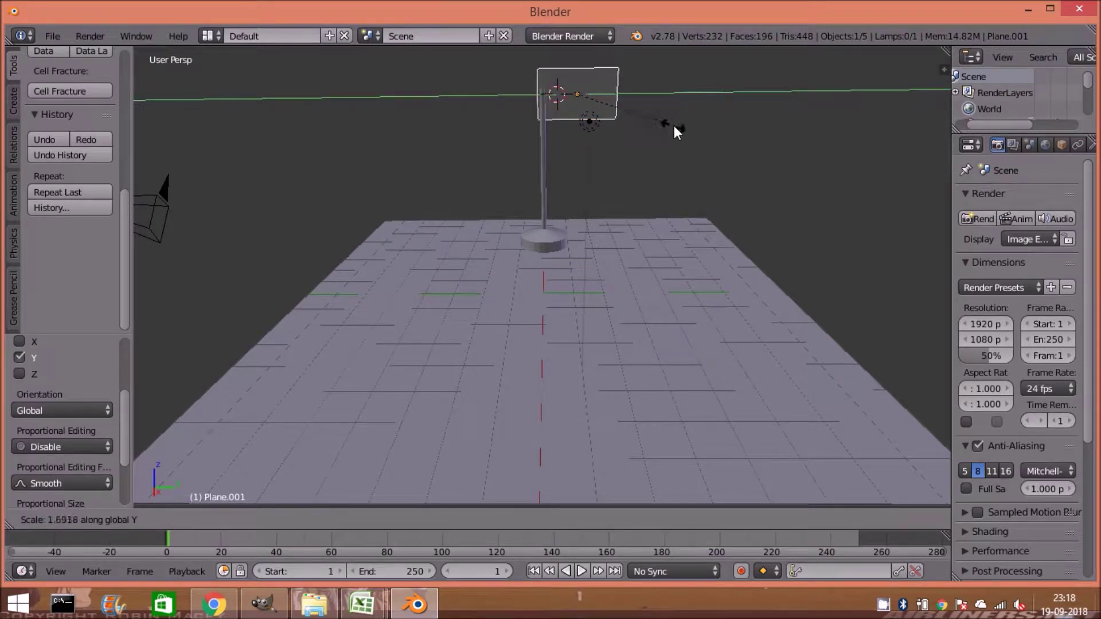
click(664, 123)
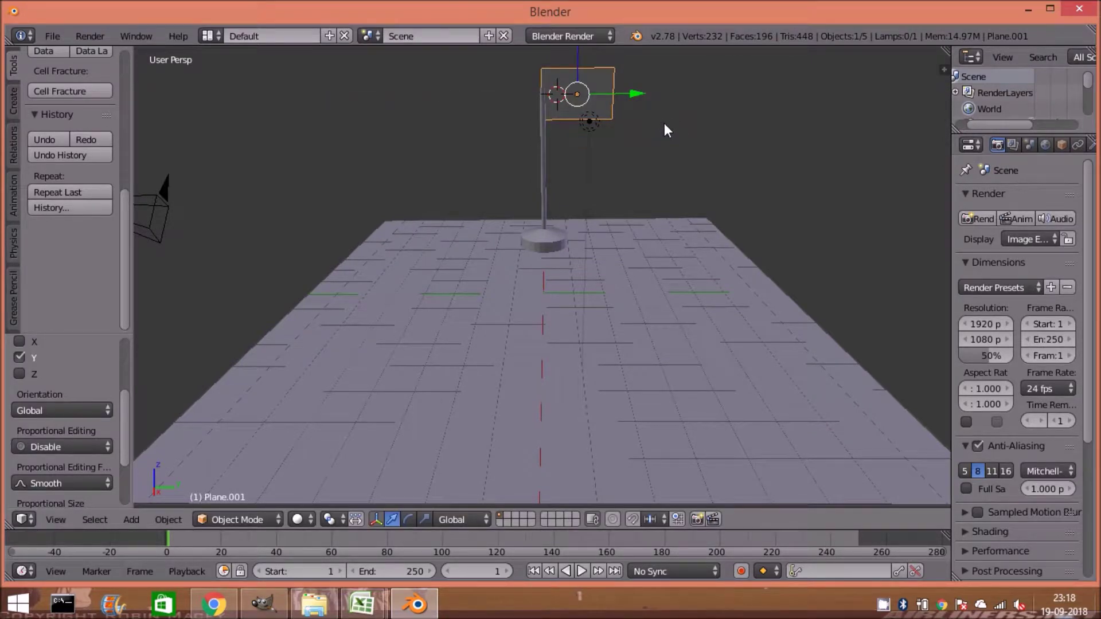
- Widen the flag further along Y, lower it slightly, and switch it to Edit Mode
key(s)
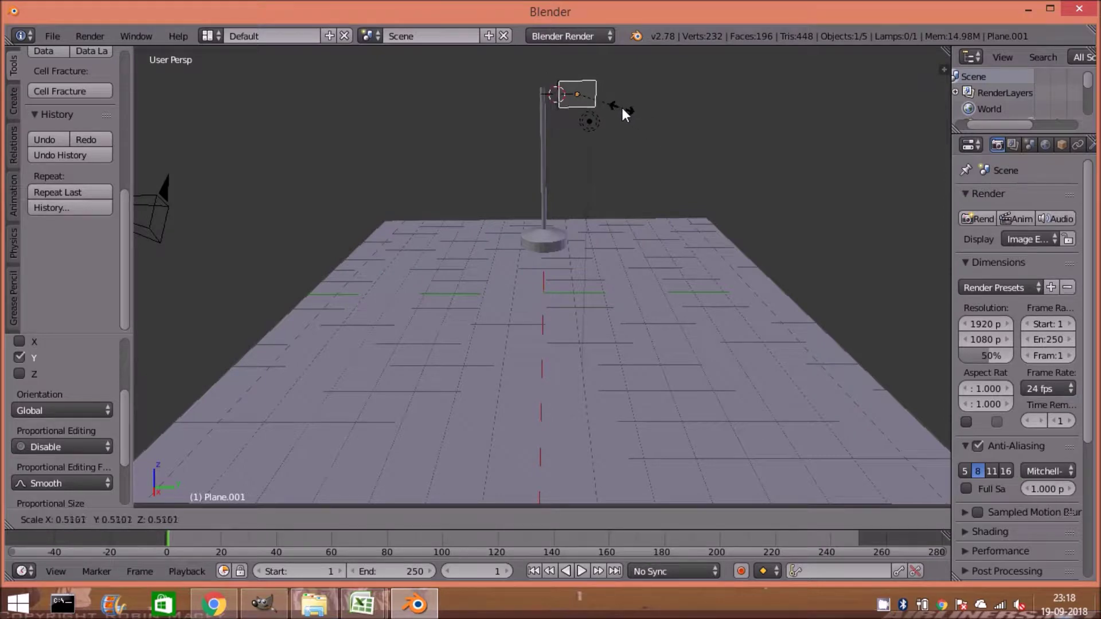
key(Escape)
key(s)
key(y)
click(637, 113)
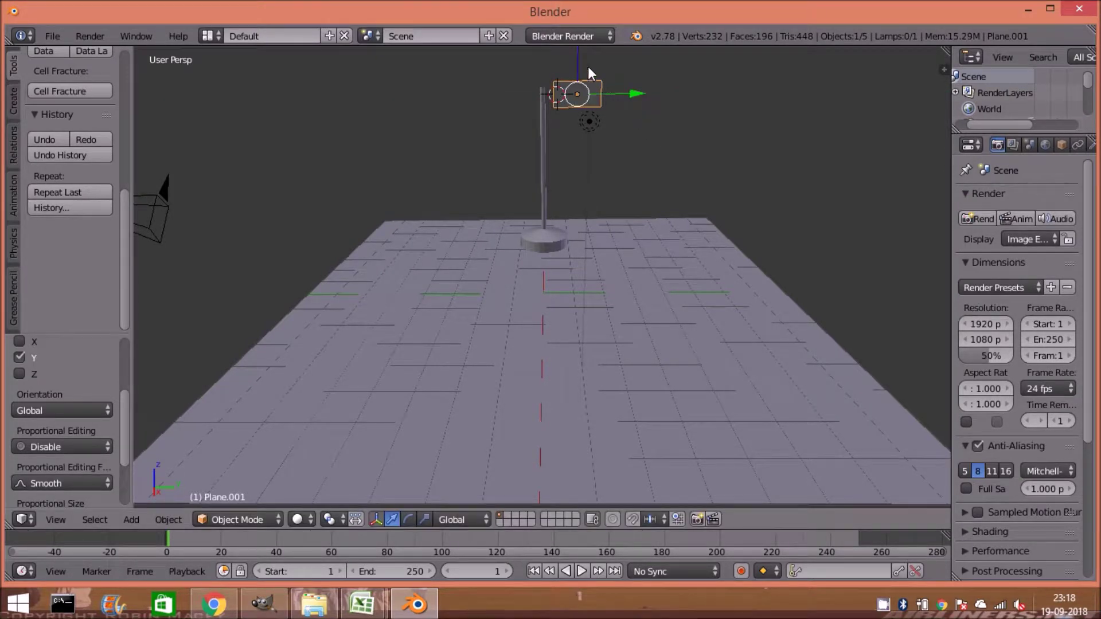
key(g)
key(z)
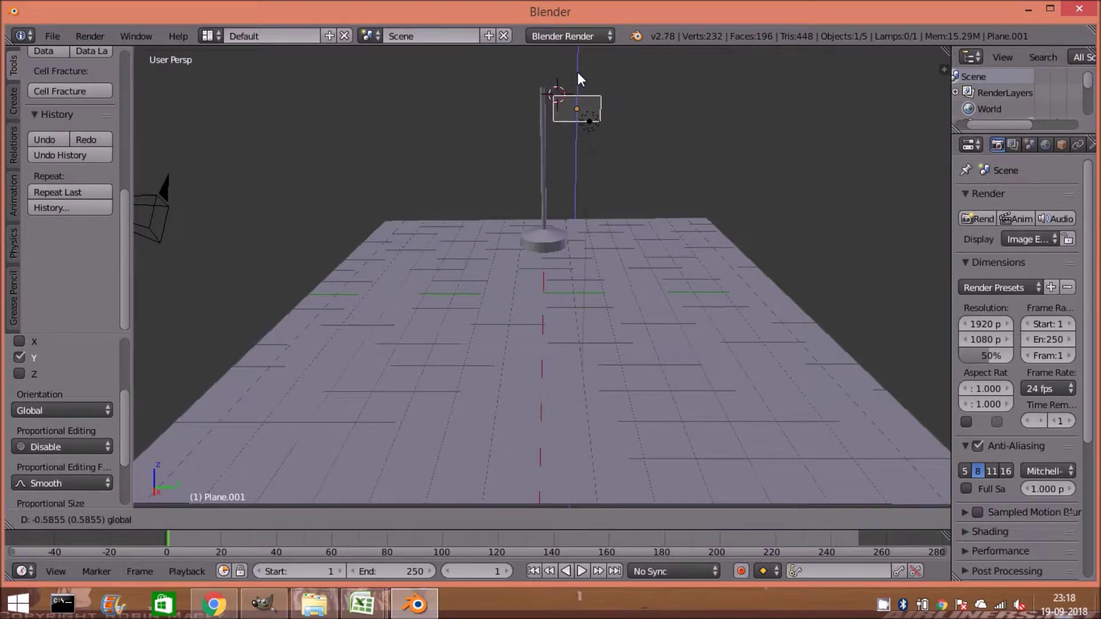
click(614, 112)
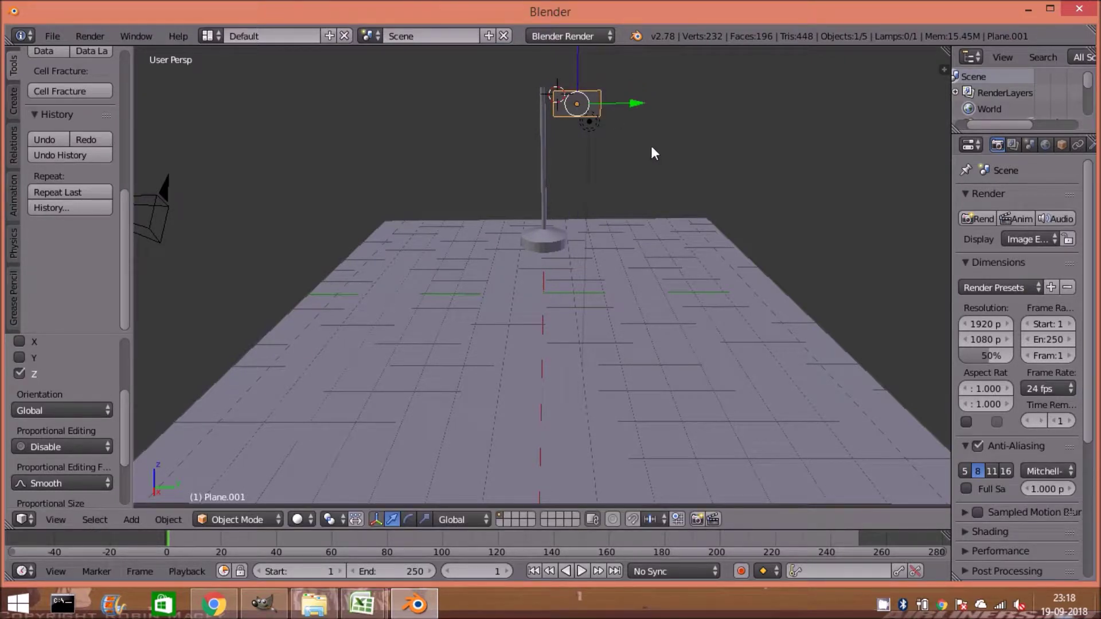
key(Tab)
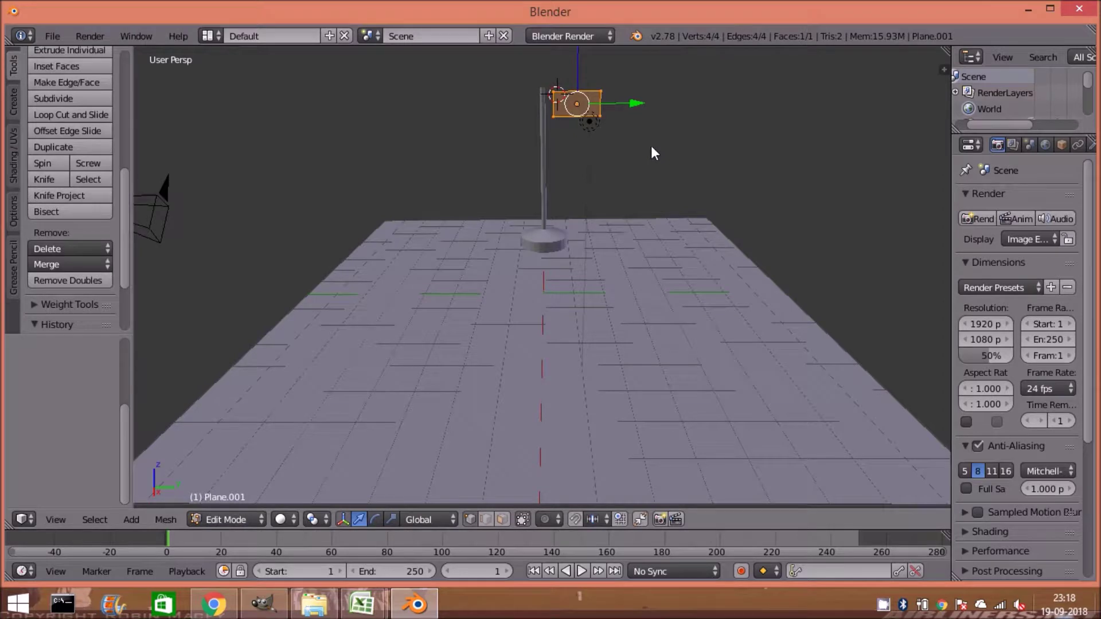
- Subdivide the flag mesh with 7 cuts
key(w)
click(652, 147)
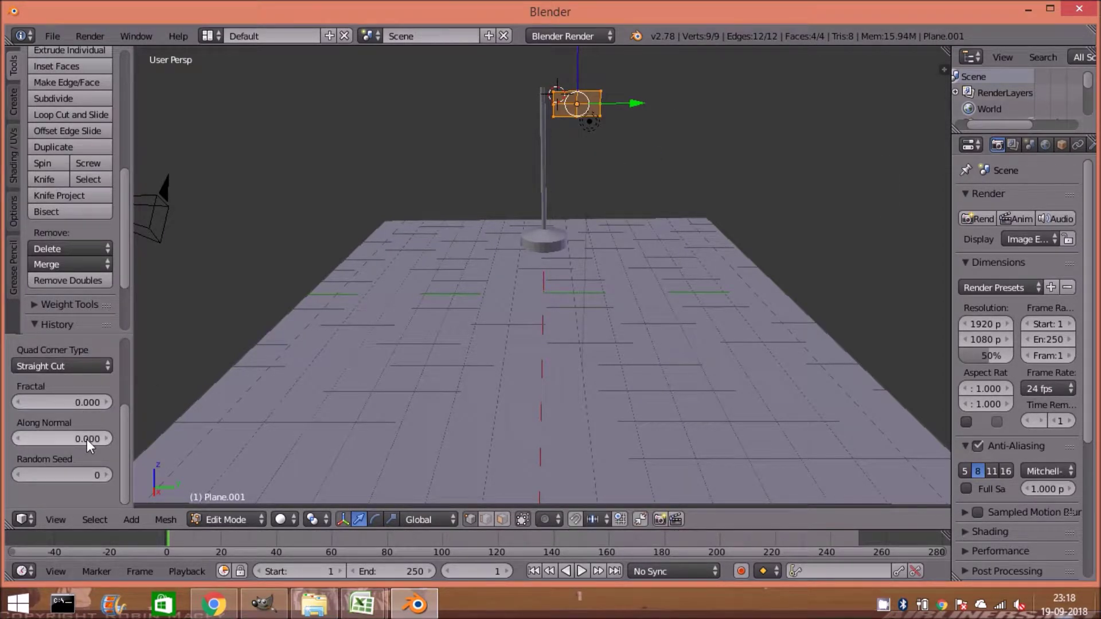
scroll(125, 369, up, 5)
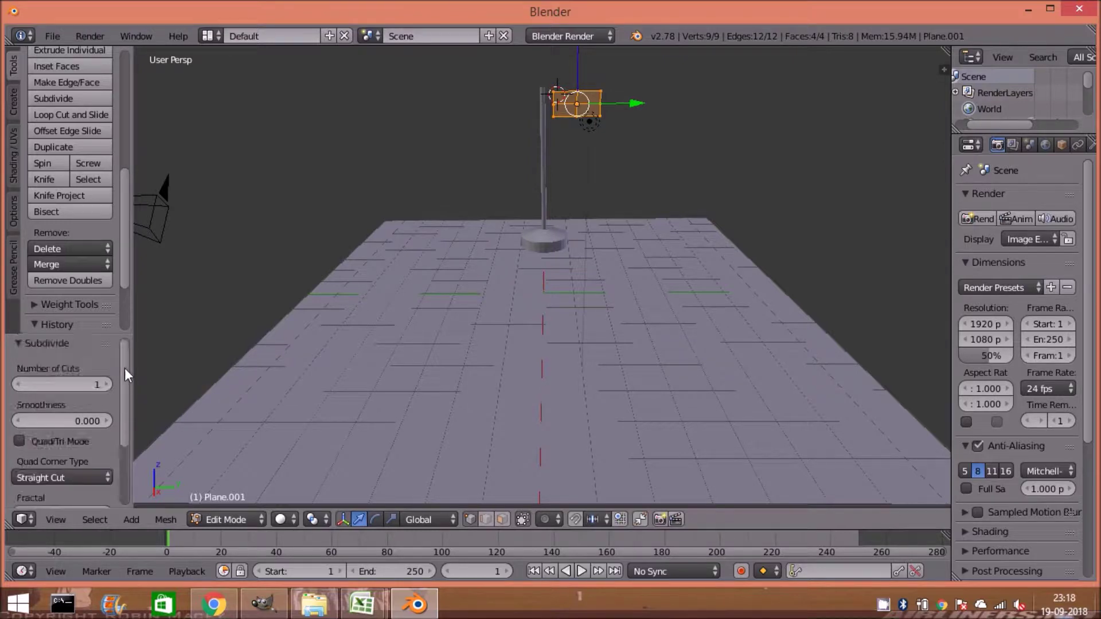
click(106, 385)
click(106, 383)
click(106, 384)
- Subdivide the flag again with 2 cuts and select all 625 vertices
key(w)
click(291, 195)
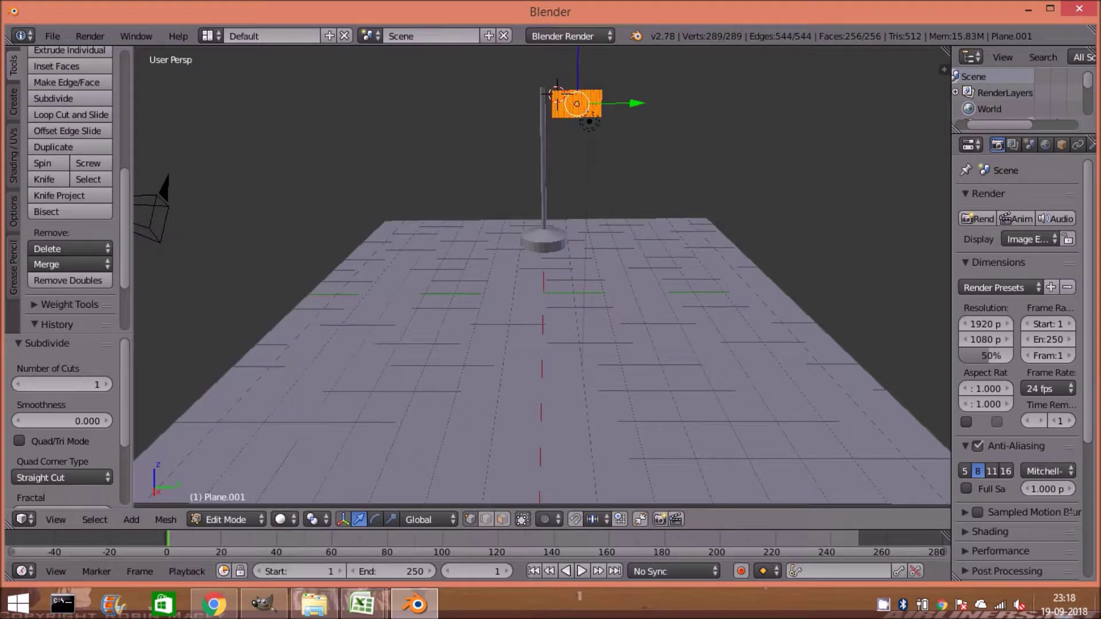
click(105, 384)
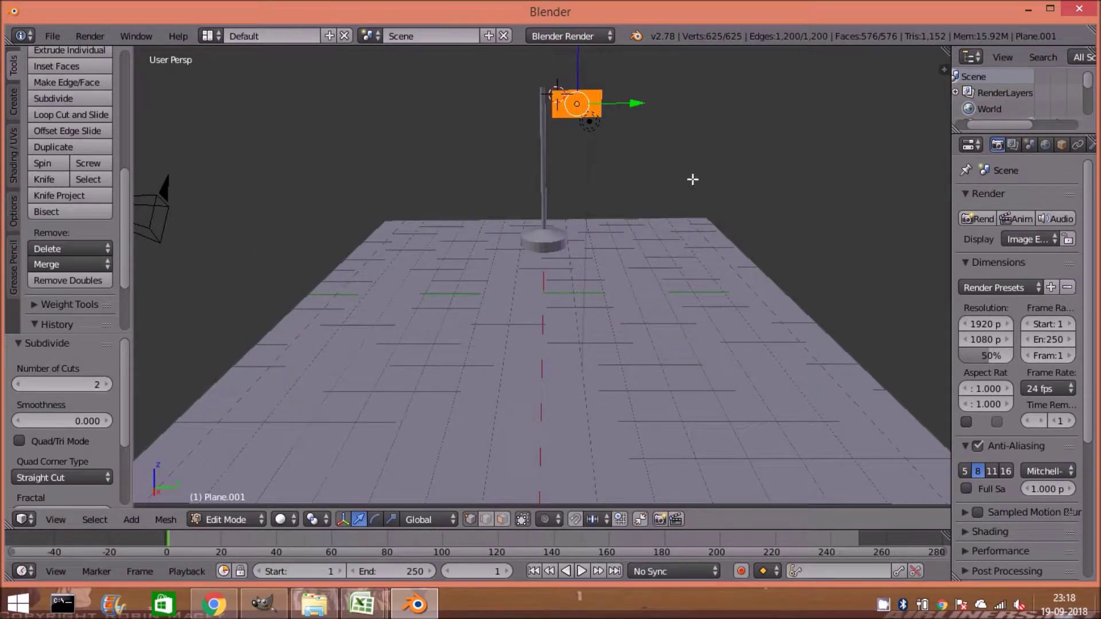
key(a)
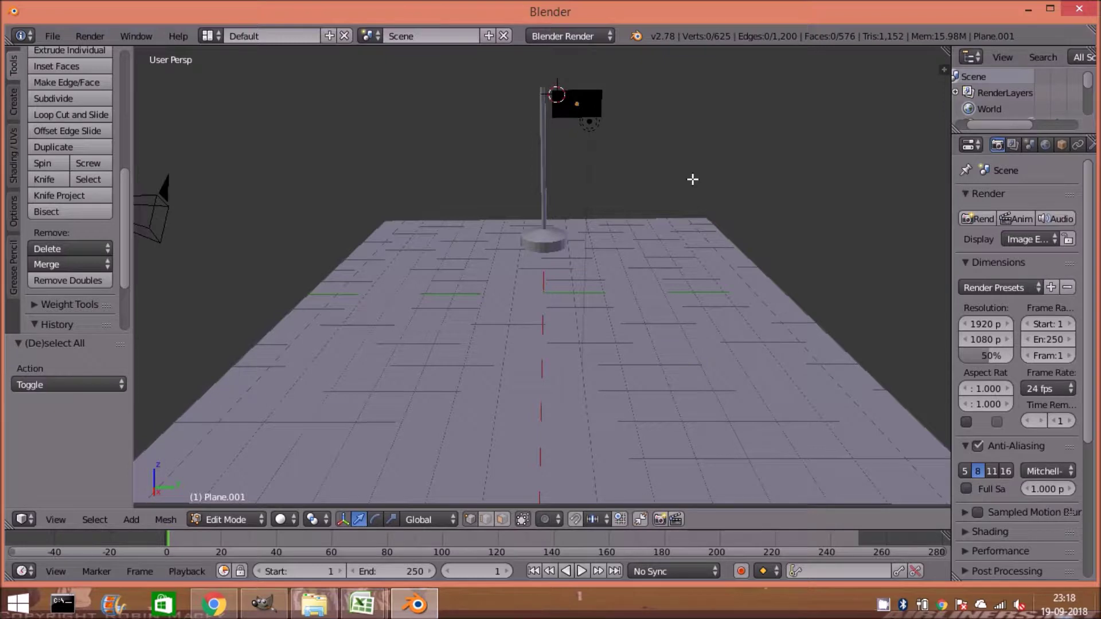
key(a)
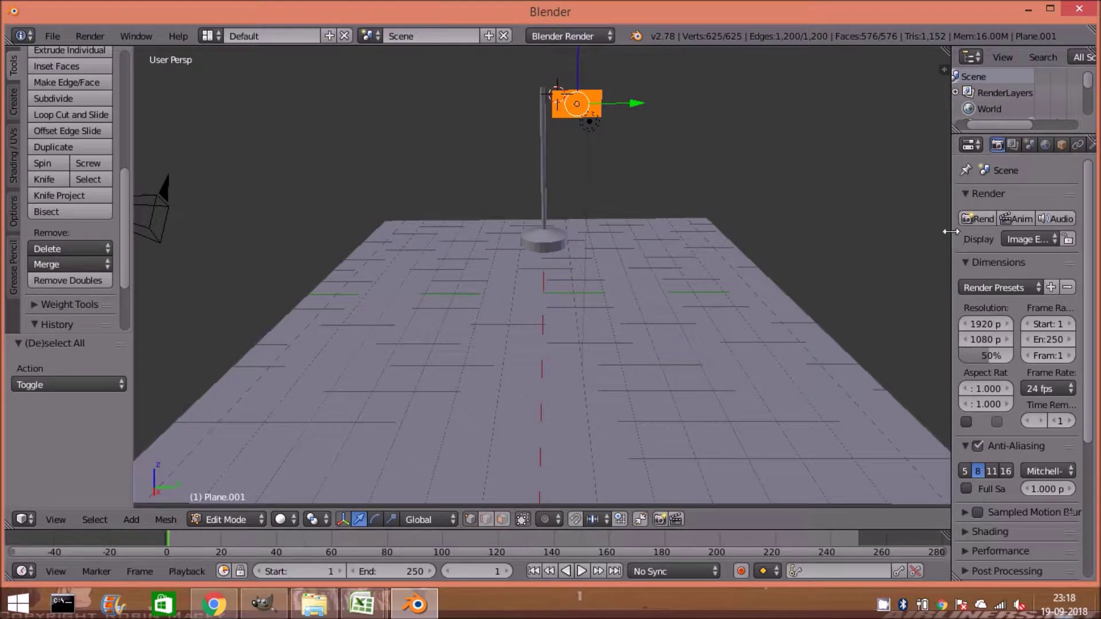
drag(935, 232, 882, 230)
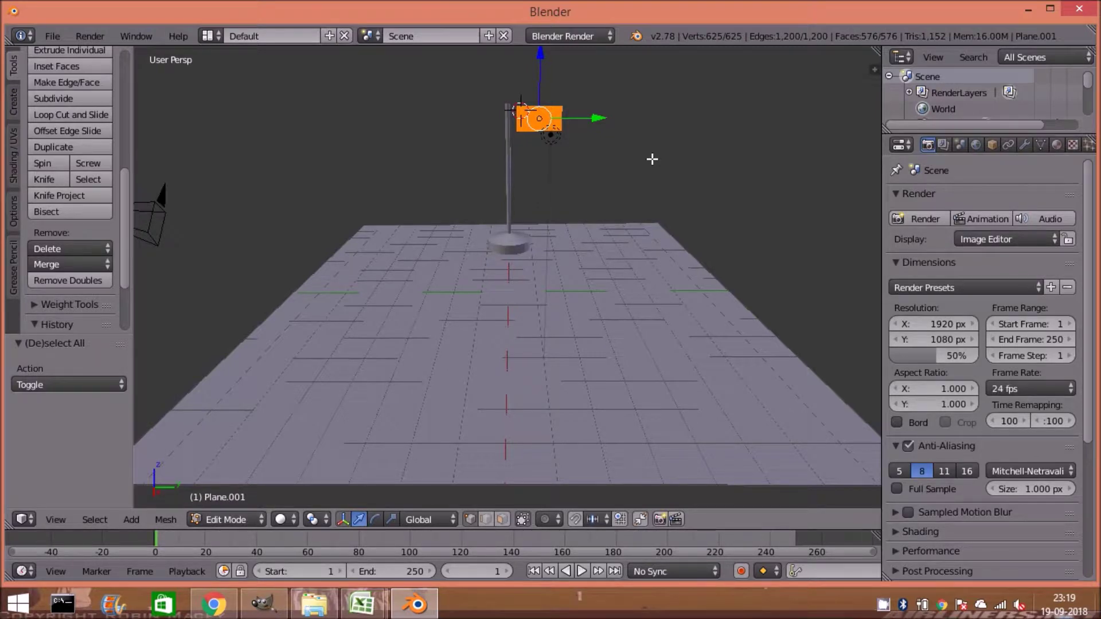
- Switch the render engine to Blender Game and set the flag's physics type to Soft Body
key(a)
key(a)
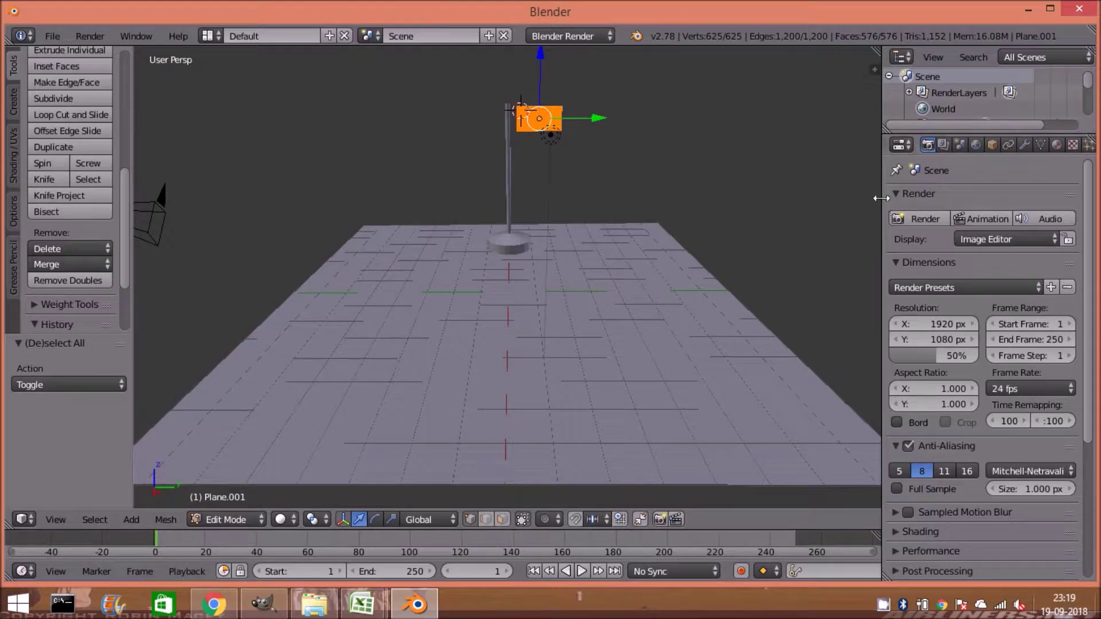
drag(883, 206, 856, 198)
click(1081, 146)
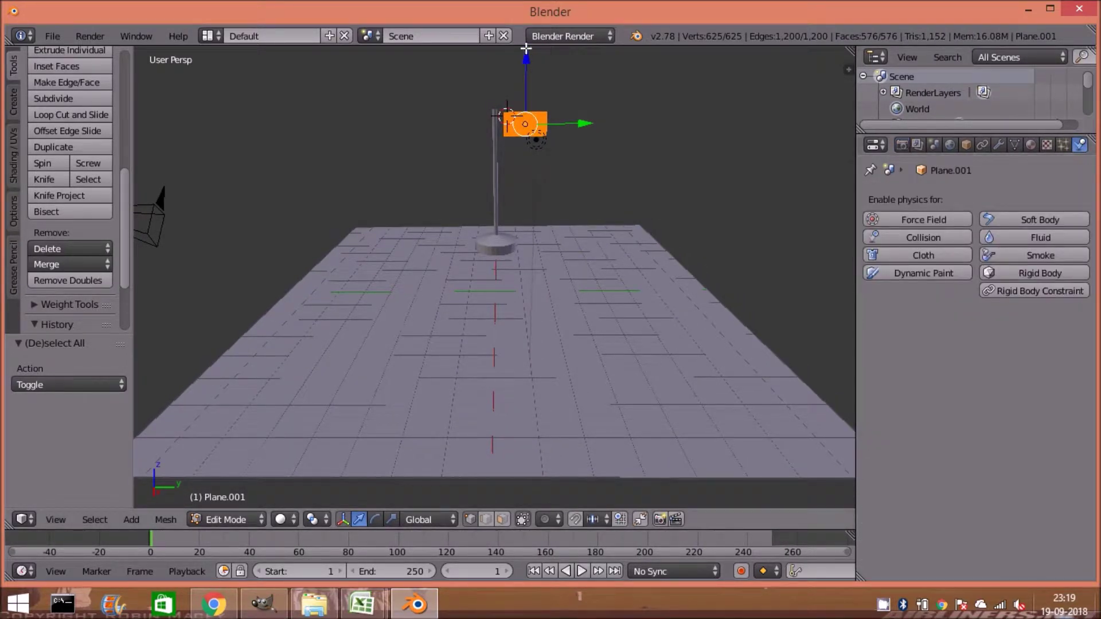
click(571, 42)
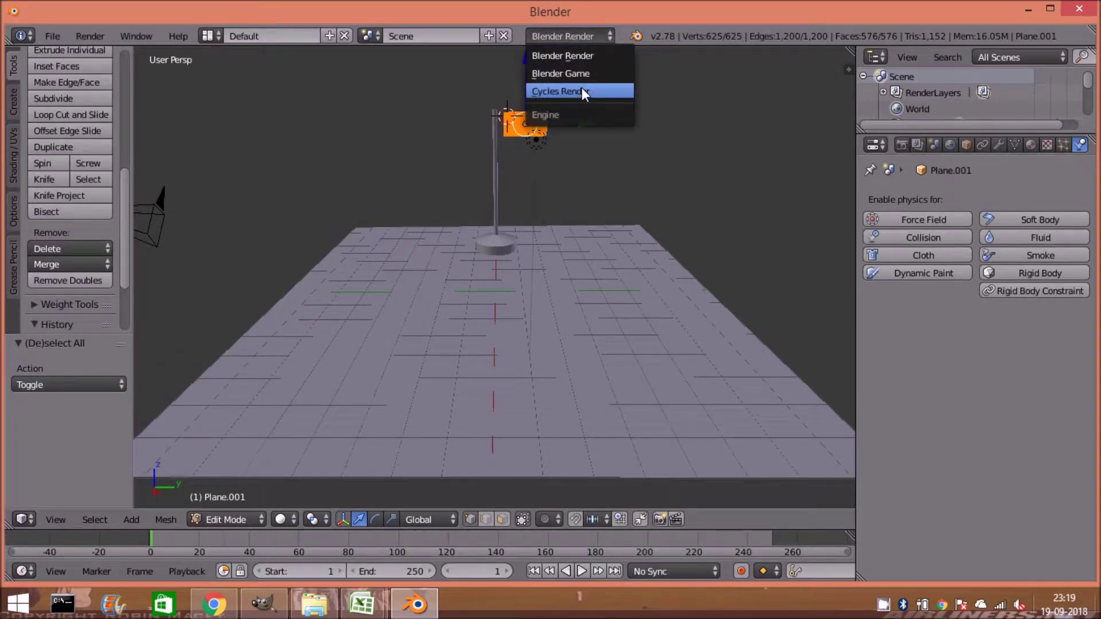
click(573, 74)
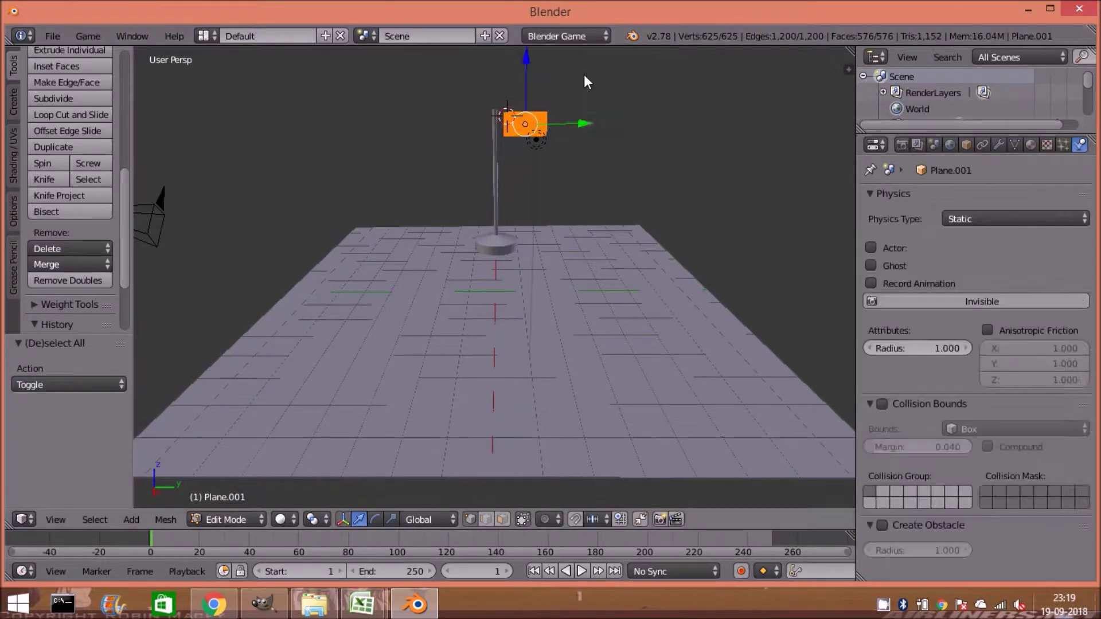
click(1013, 220)
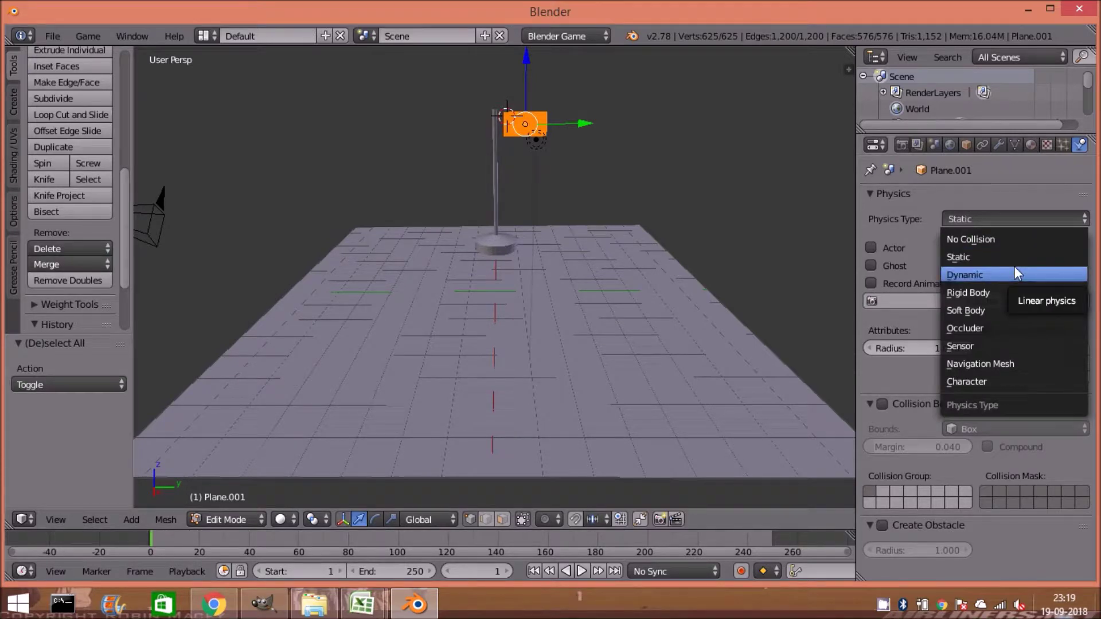
click(1014, 313)
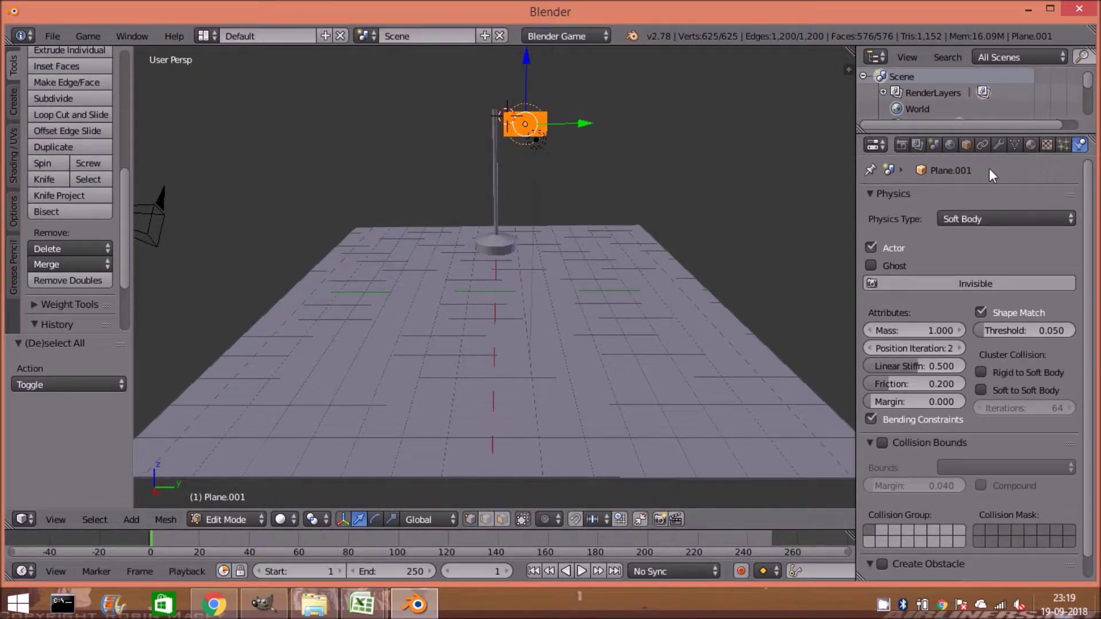
- Give the flag two Rigid Body Joint constraints, then select the pole in Object Mode
click(984, 144)
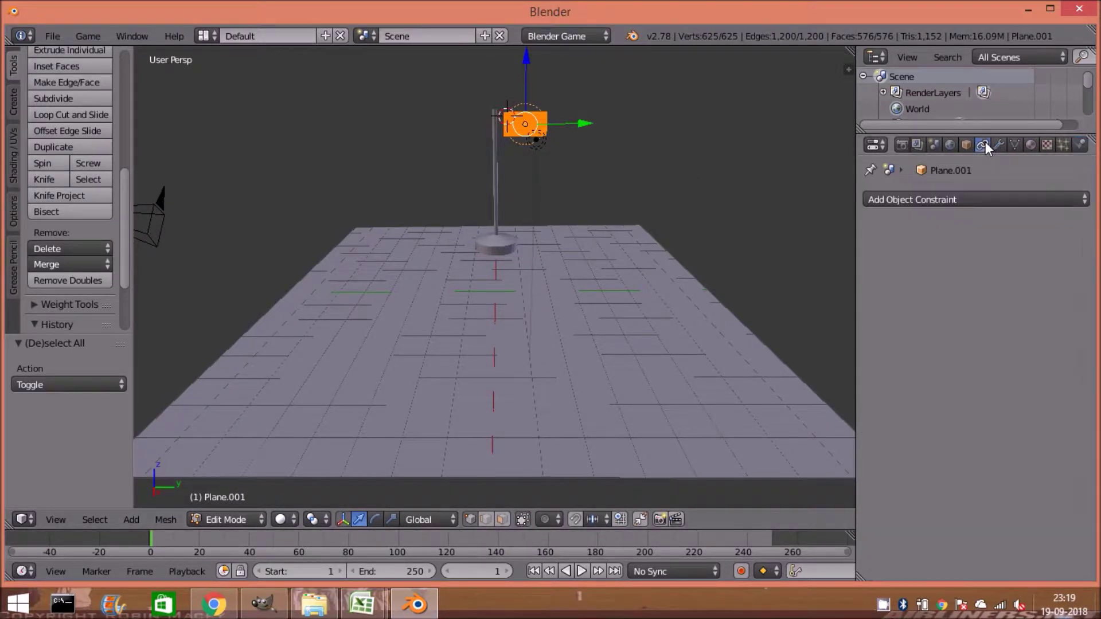
click(1035, 199)
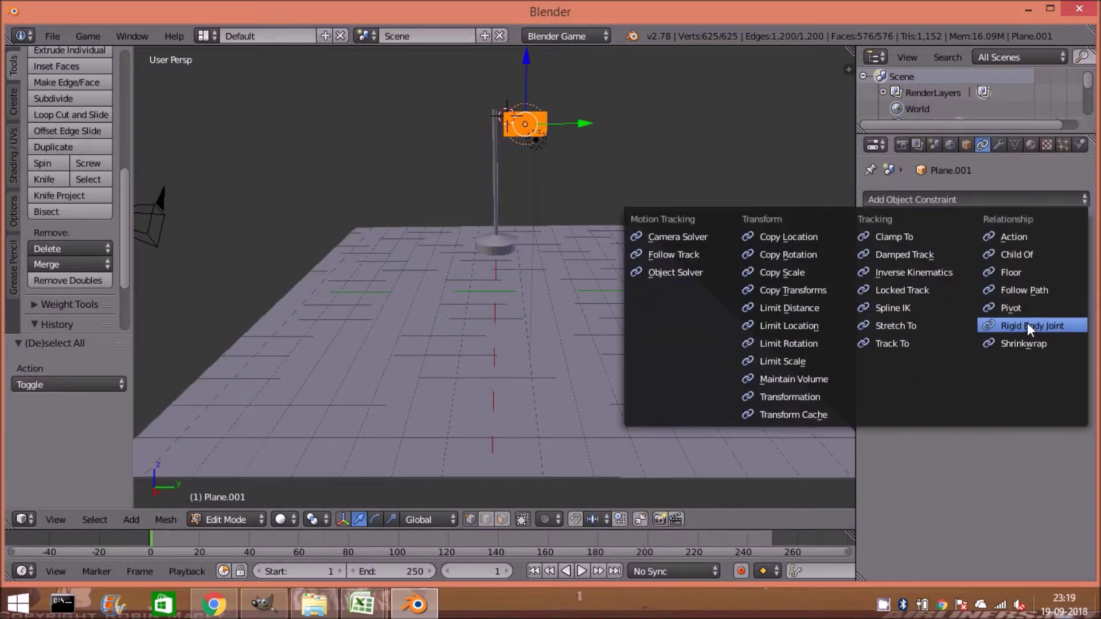
click(1027, 323)
click(993, 198)
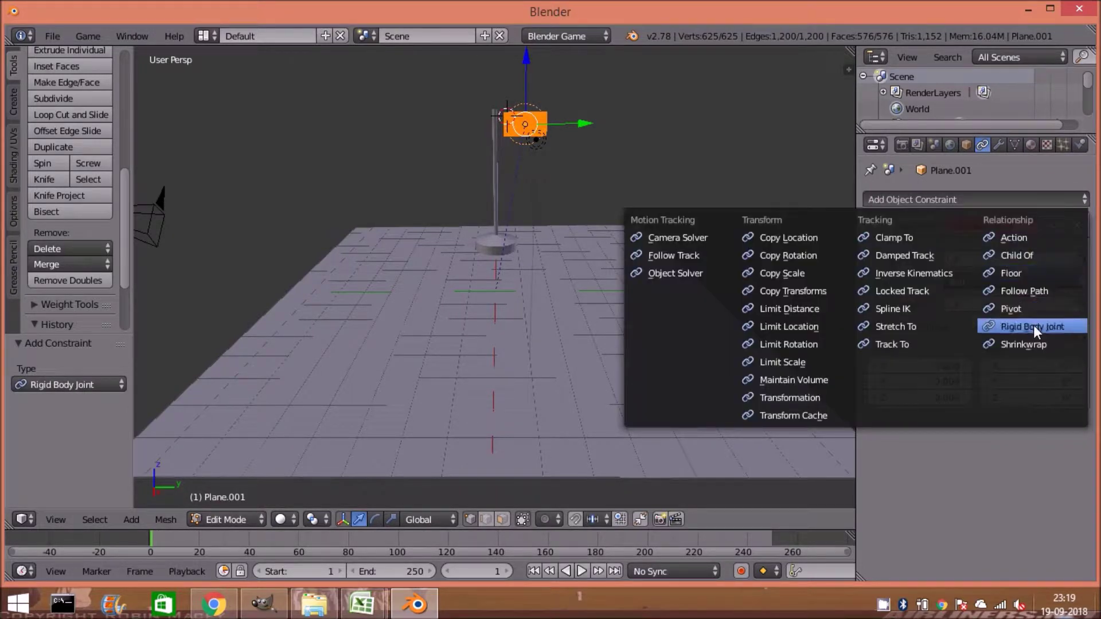
click(1034, 325)
click(874, 225)
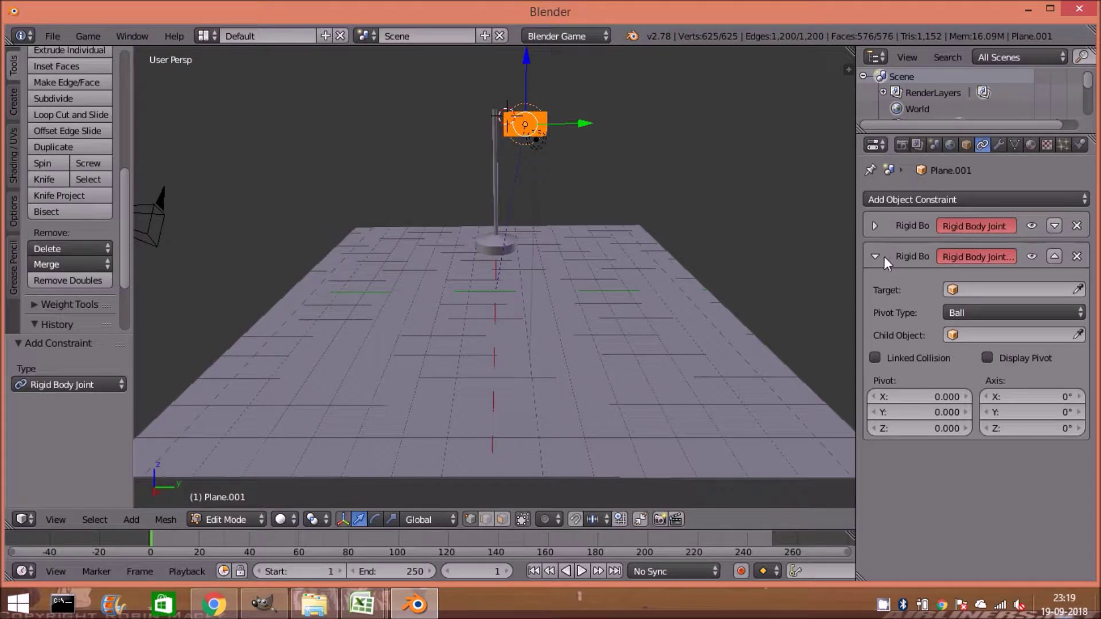
click(875, 257)
click(875, 226)
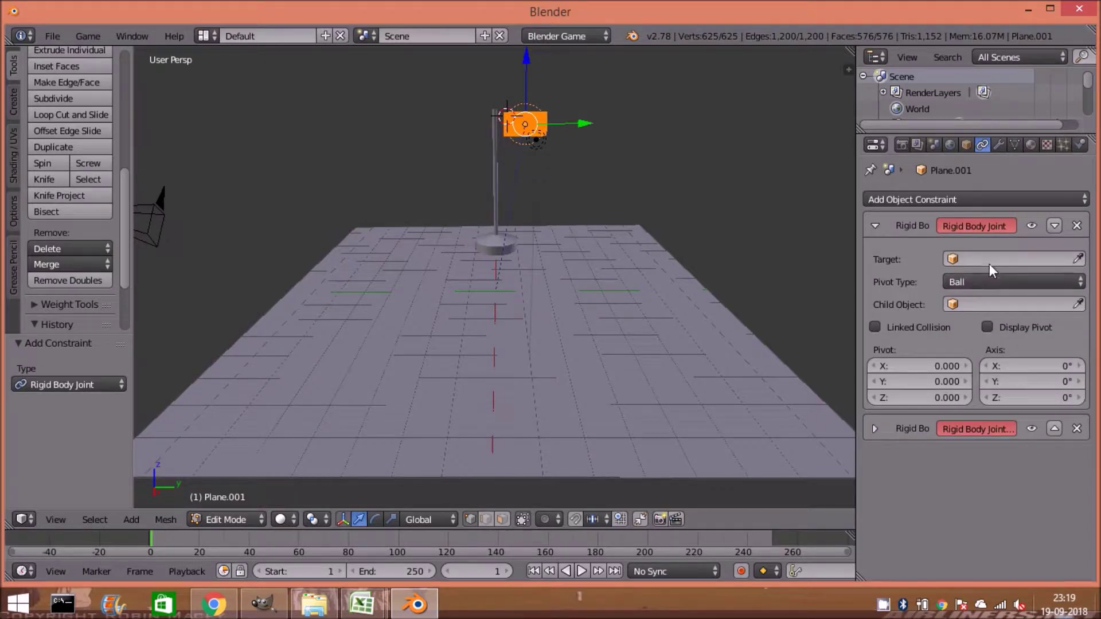
key(Tab)
right_click(496, 199)
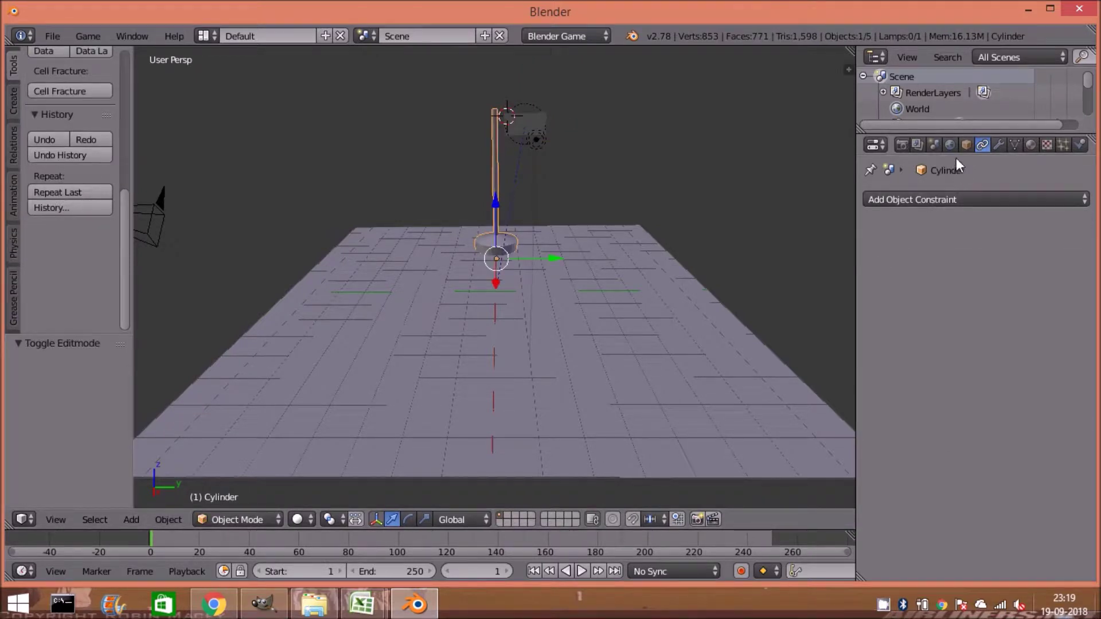
- Rename the pole from Cylinder to 'target', then reselect the flag and show its constraints
click(965, 144)
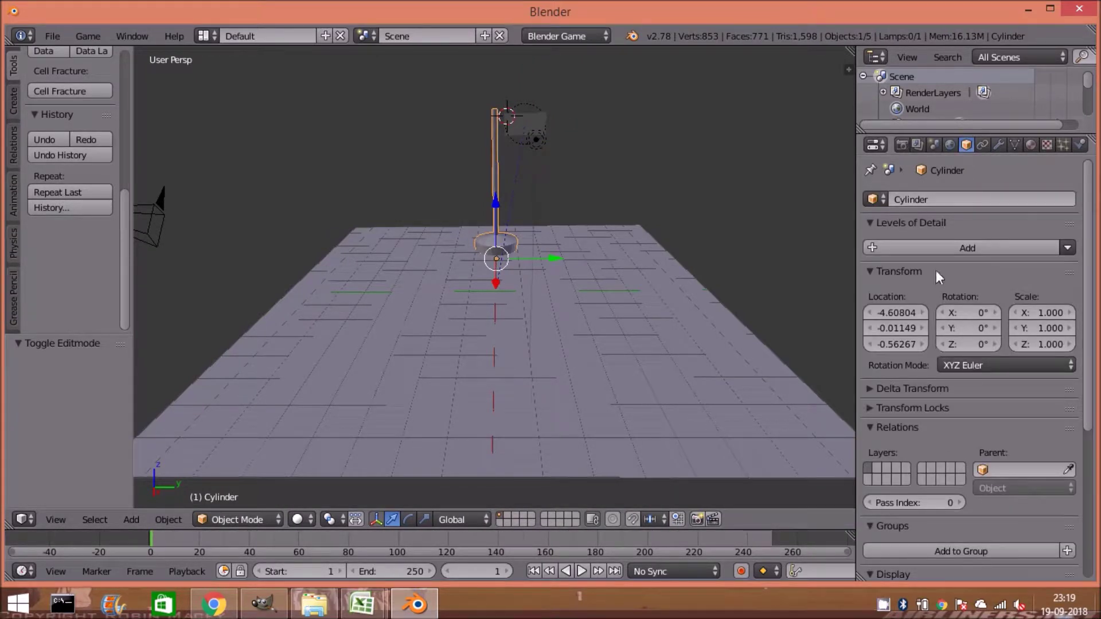
click(943, 200)
text(target)
key(Return)
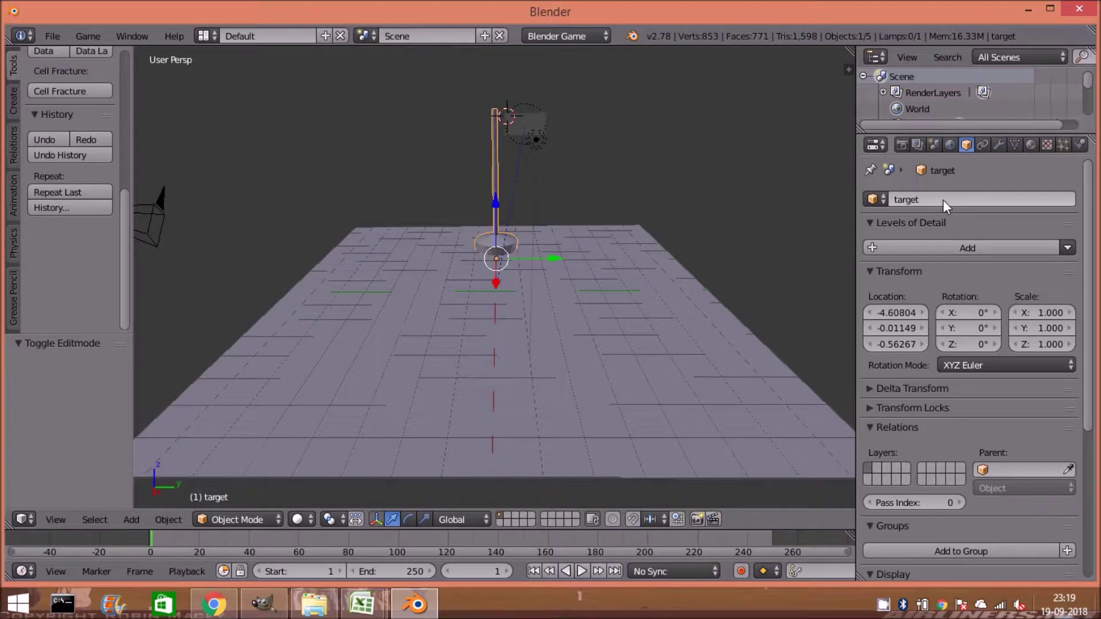
right_click(530, 129)
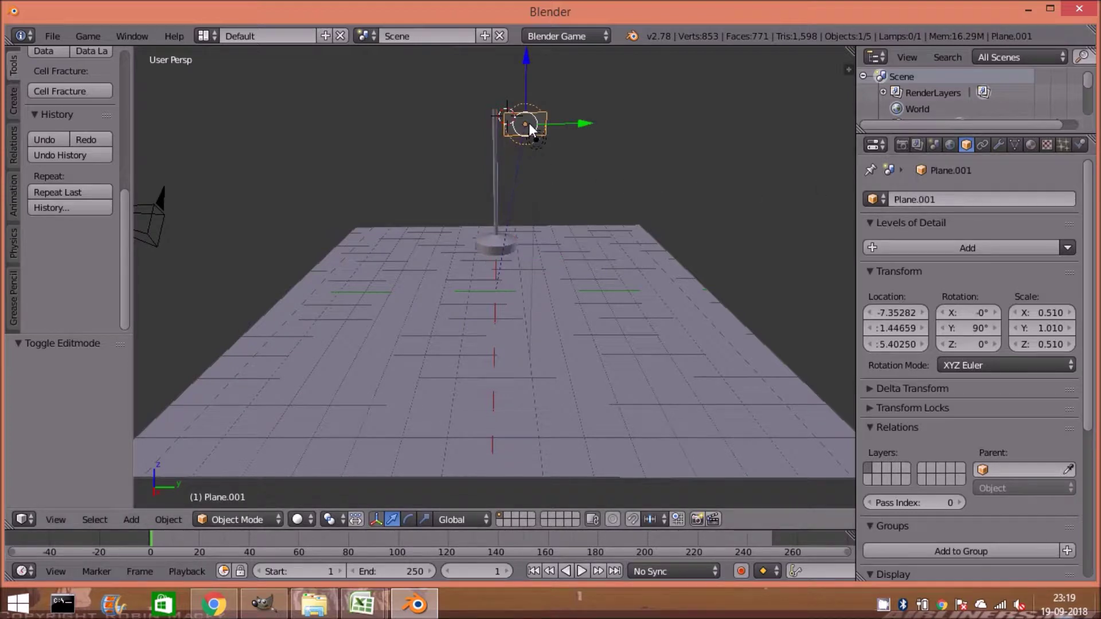
key(Tab)
key(Tab)
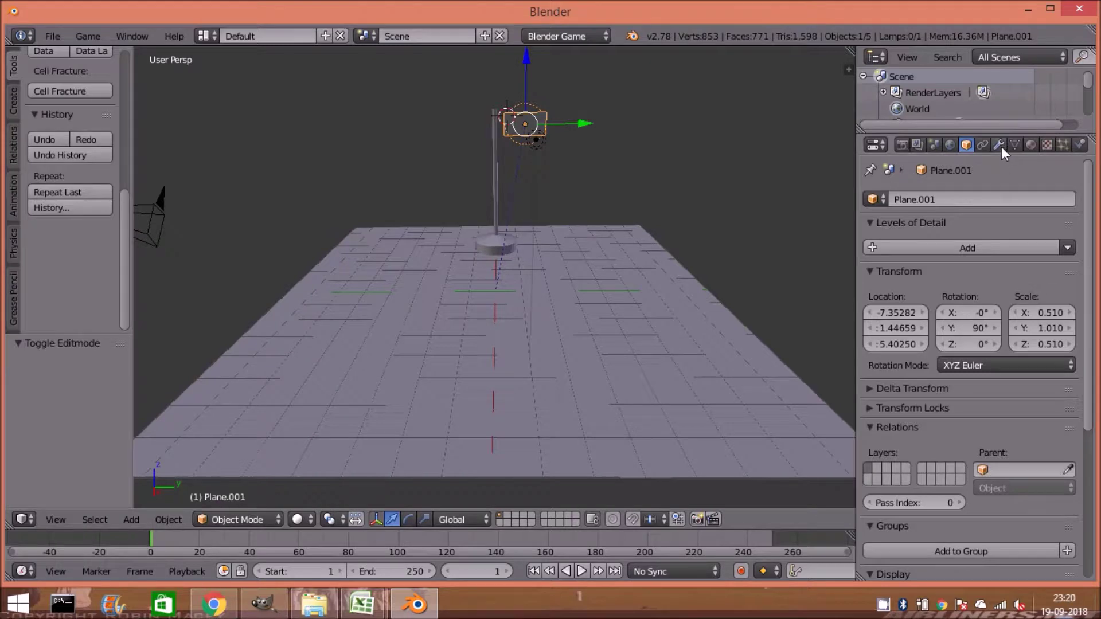
click(983, 144)
- Point the first rigid body joint at 'target' with pivot X -1, Y -1 and pivot display on
click(982, 260)
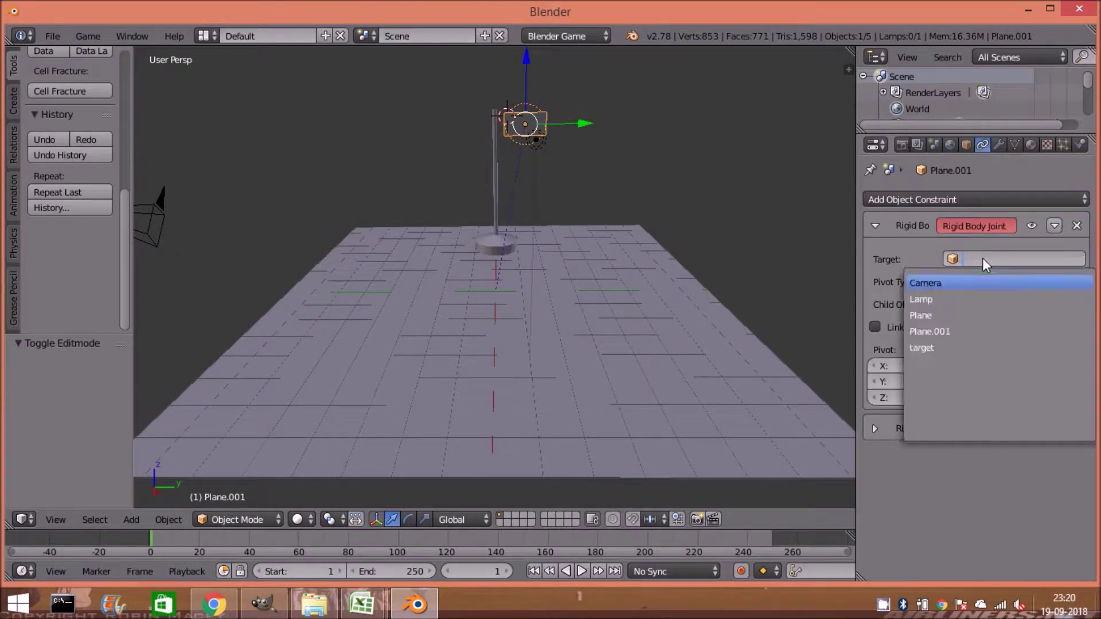
click(998, 348)
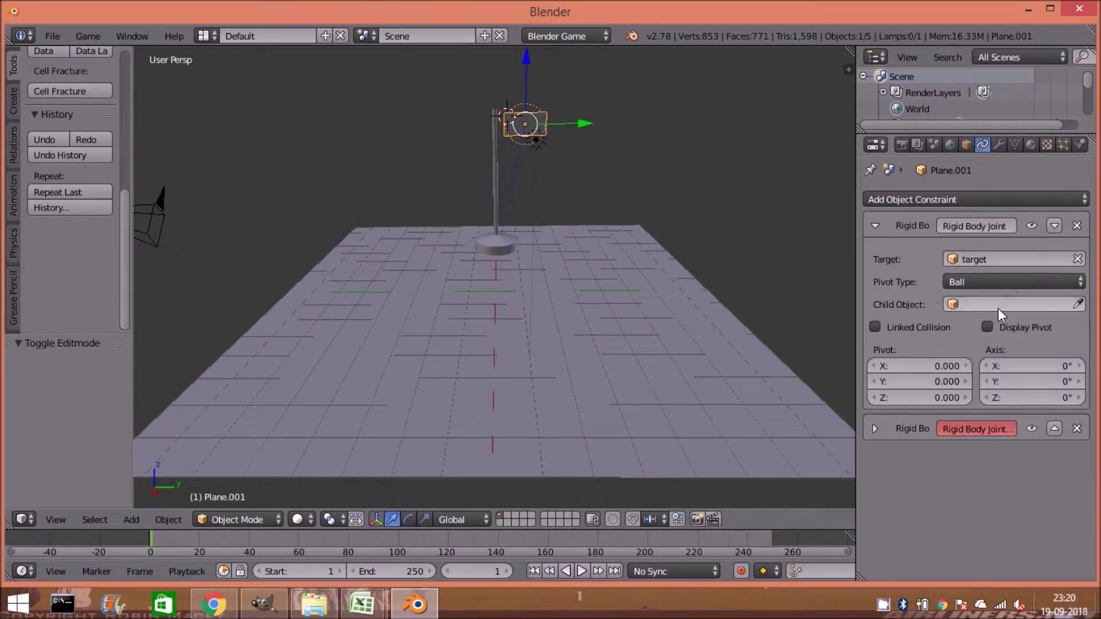
click(1003, 328)
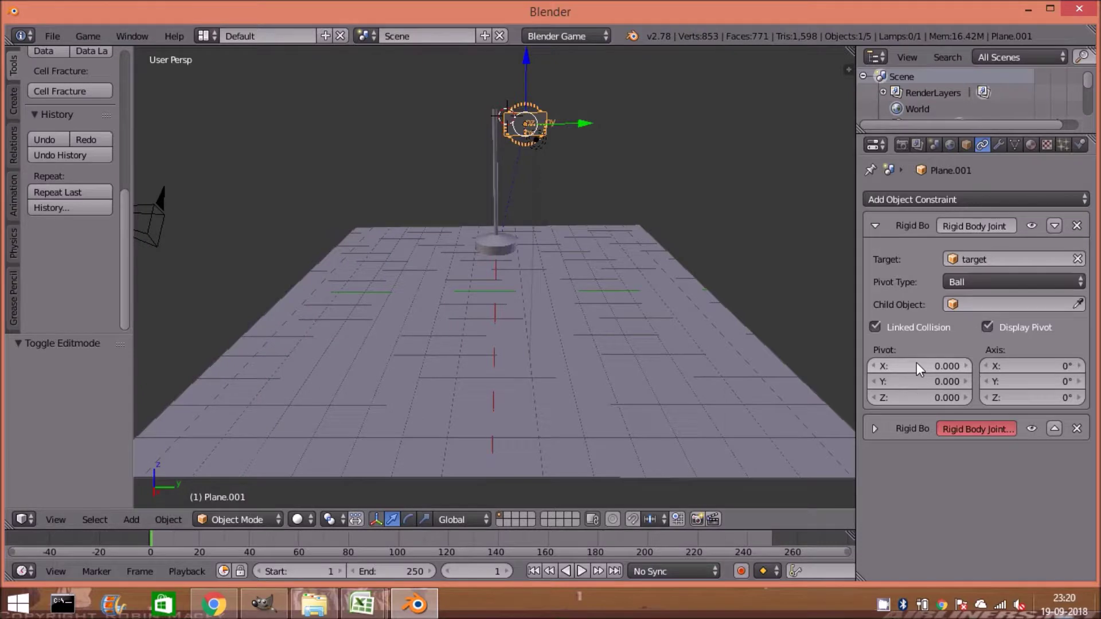
mouse_move(910, 365)
mouse_down()
mouse_move(921, 364)
mouse_move(906, 364)
mouse_move(913, 383)
mouse_move(900, 383)
mouse_up()
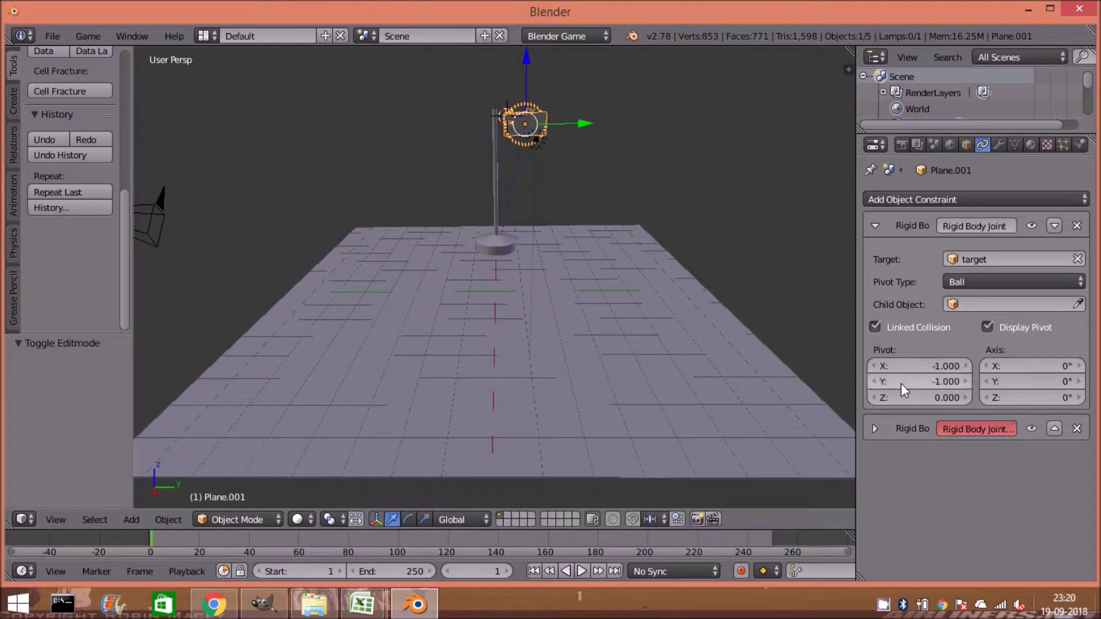
click(875, 226)
click(876, 257)
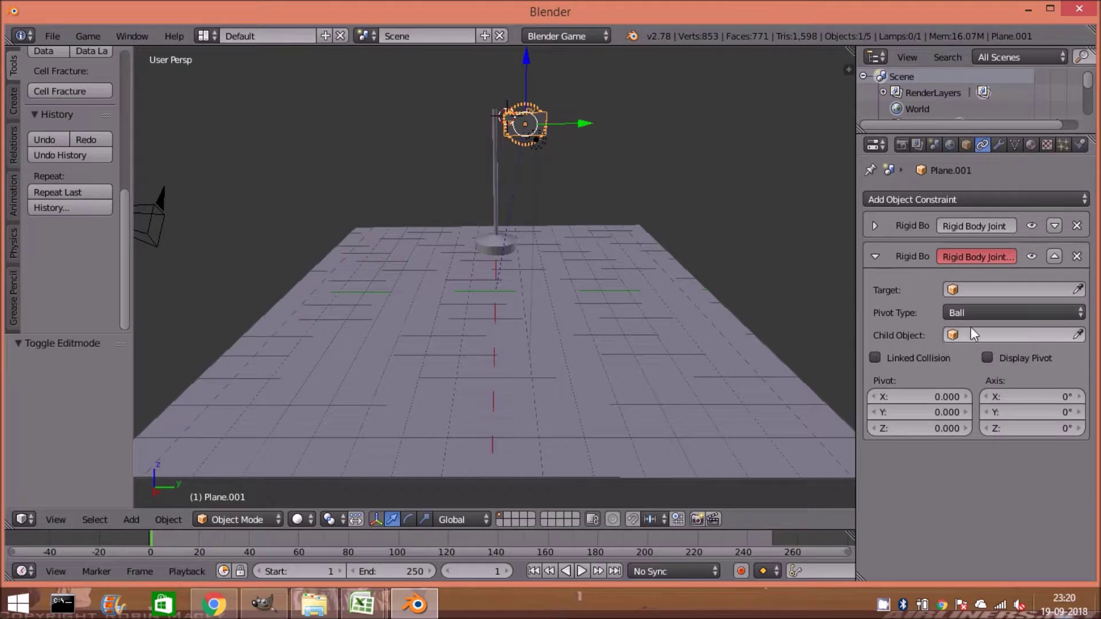
- Point the second rigid body joint at 'target' with Linked Collision and Display Pivot enabled
click(983, 291)
click(972, 378)
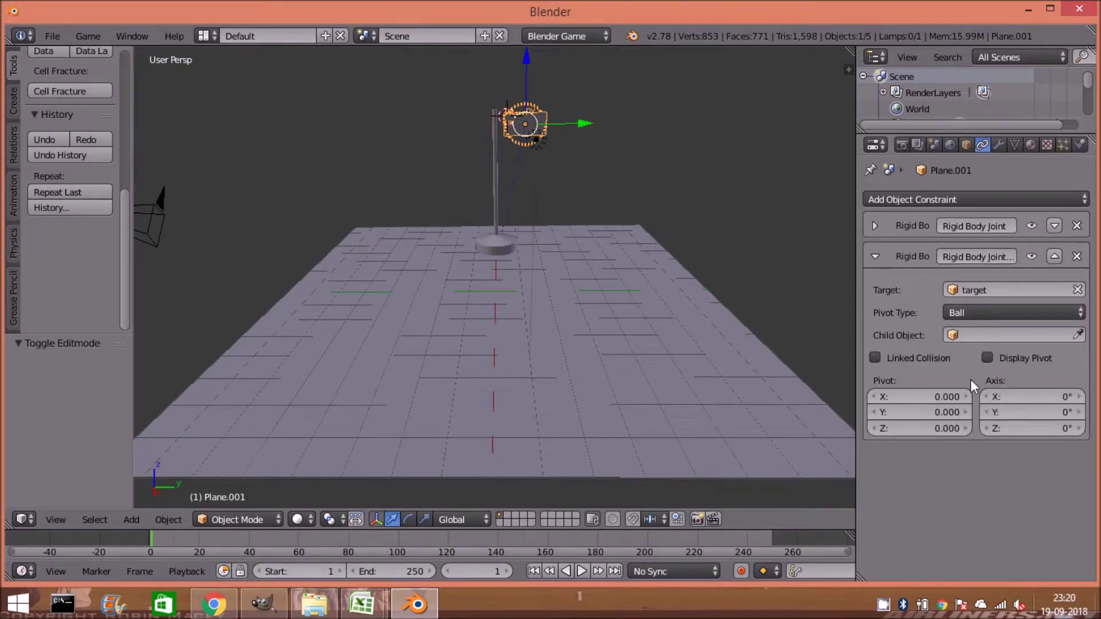
click(916, 397)
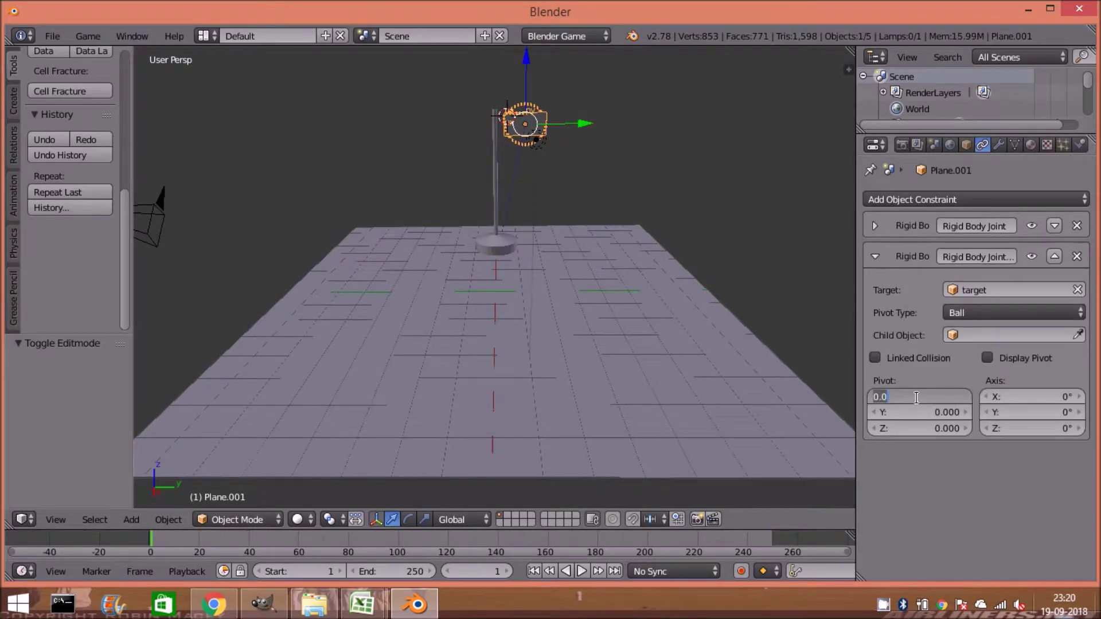
text(3.600)
key(Return)
click(898, 412)
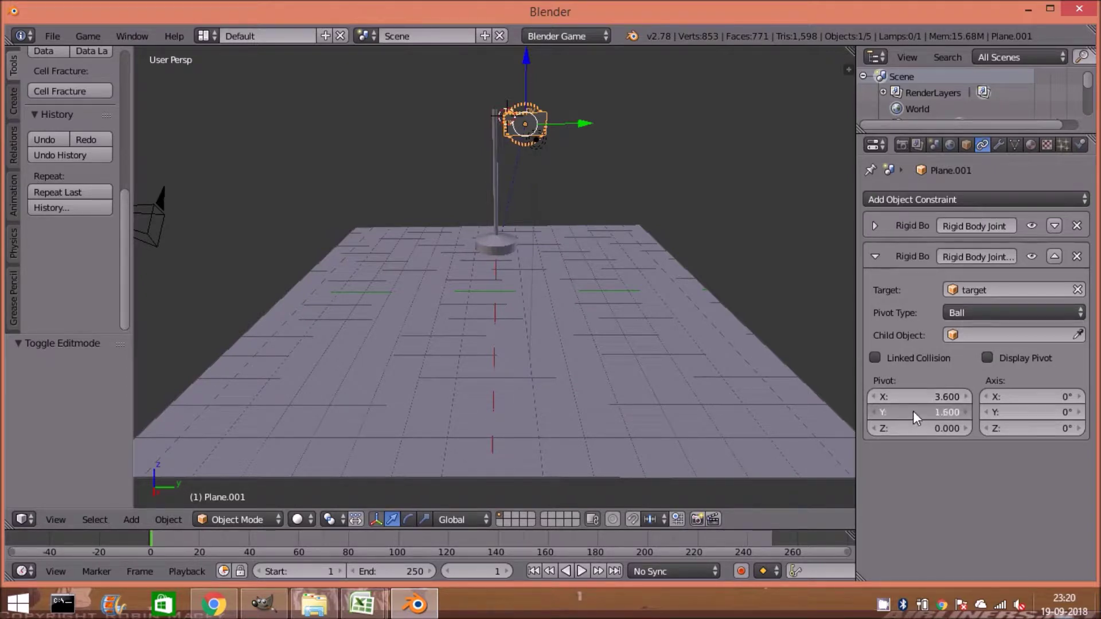
drag(913, 411, 910, 414)
click(893, 357)
click(986, 358)
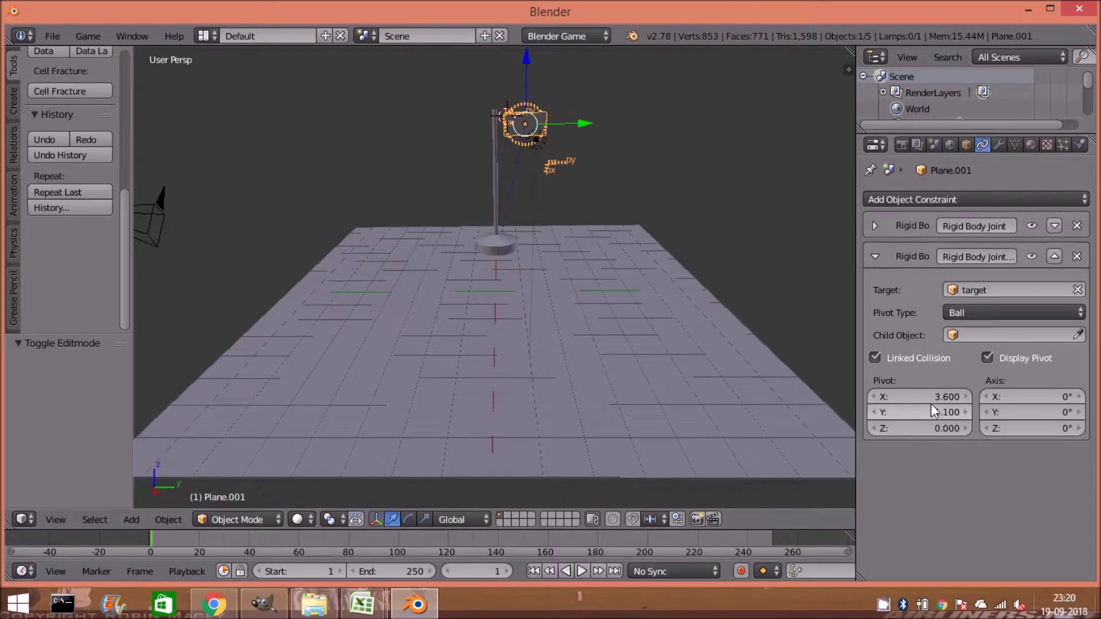
- Set the second joint's pivot to X 1, Y -1, then deselect everything
drag(924, 396, 903, 397)
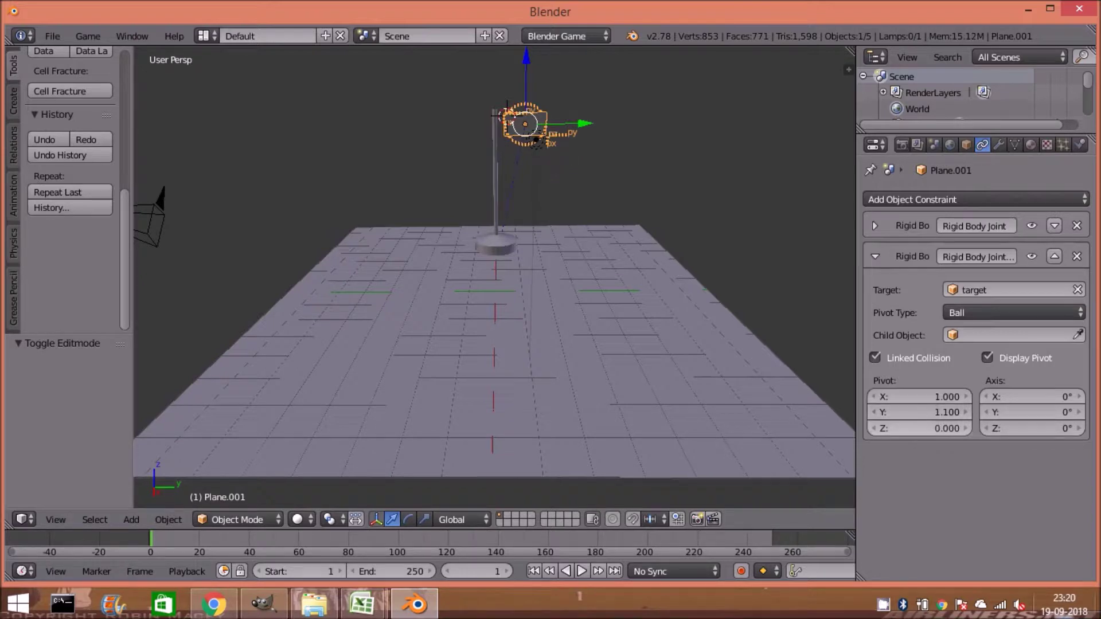
drag(911, 413, 895, 417)
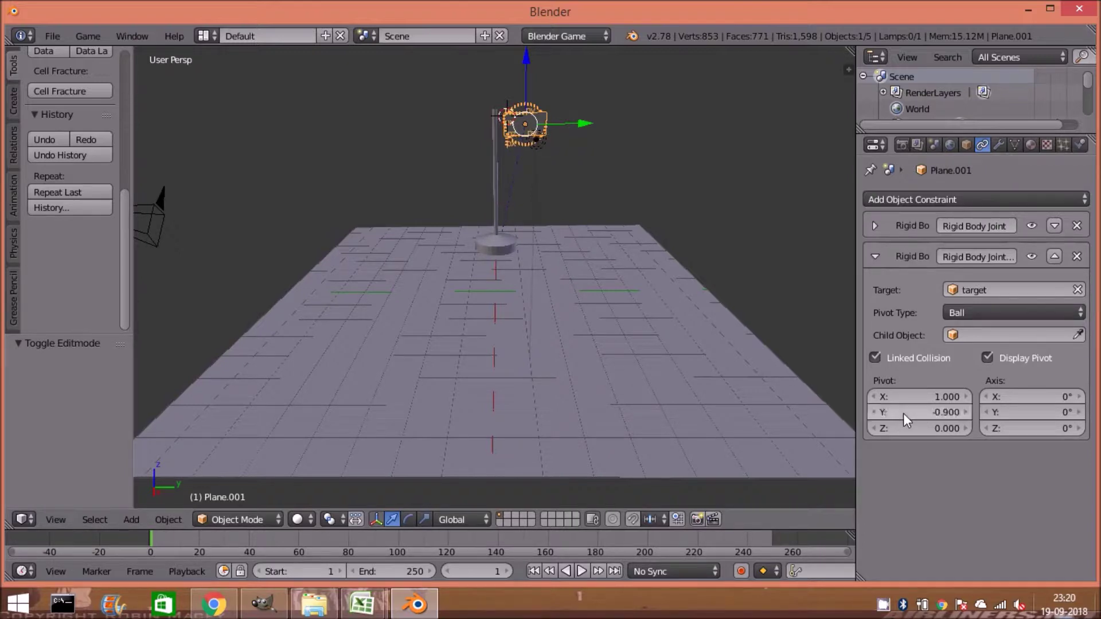
click(904, 412)
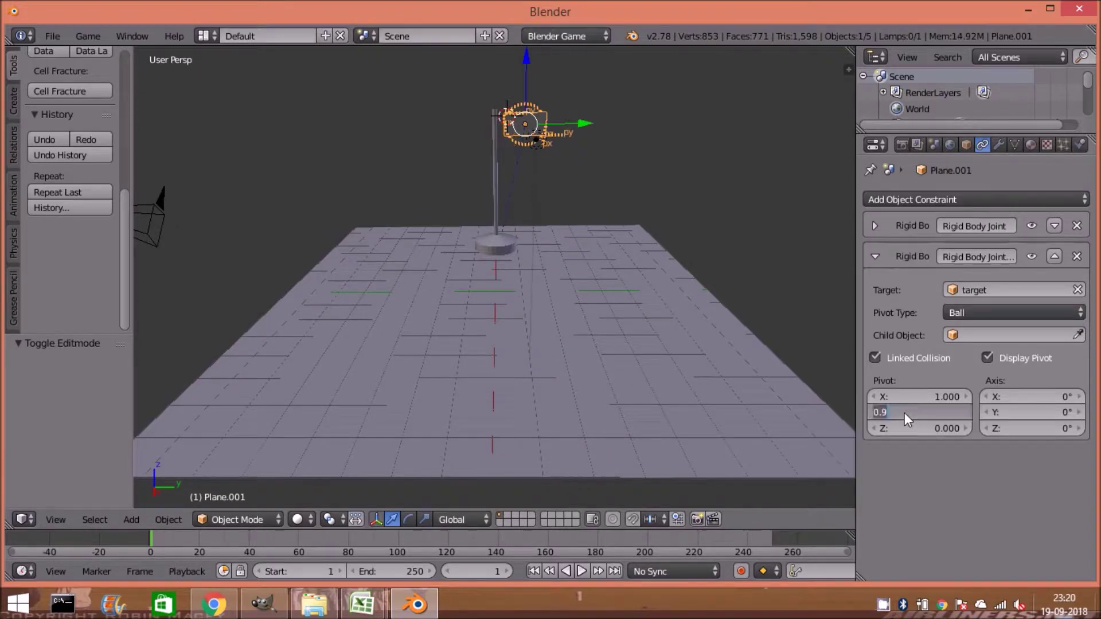
text(-1)
key(Return)
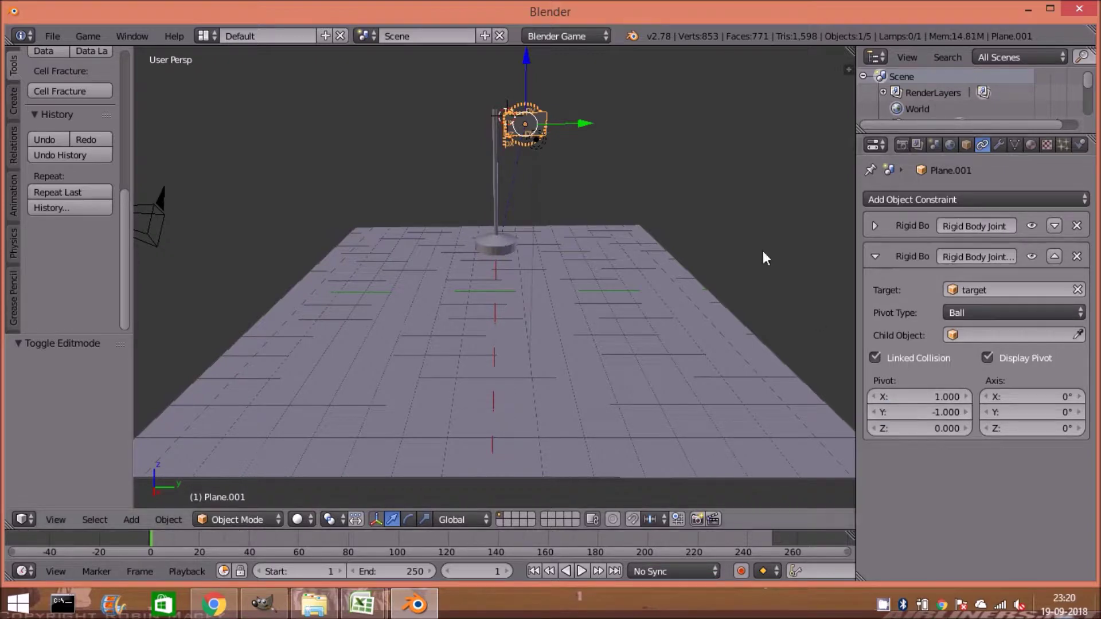
key(a)
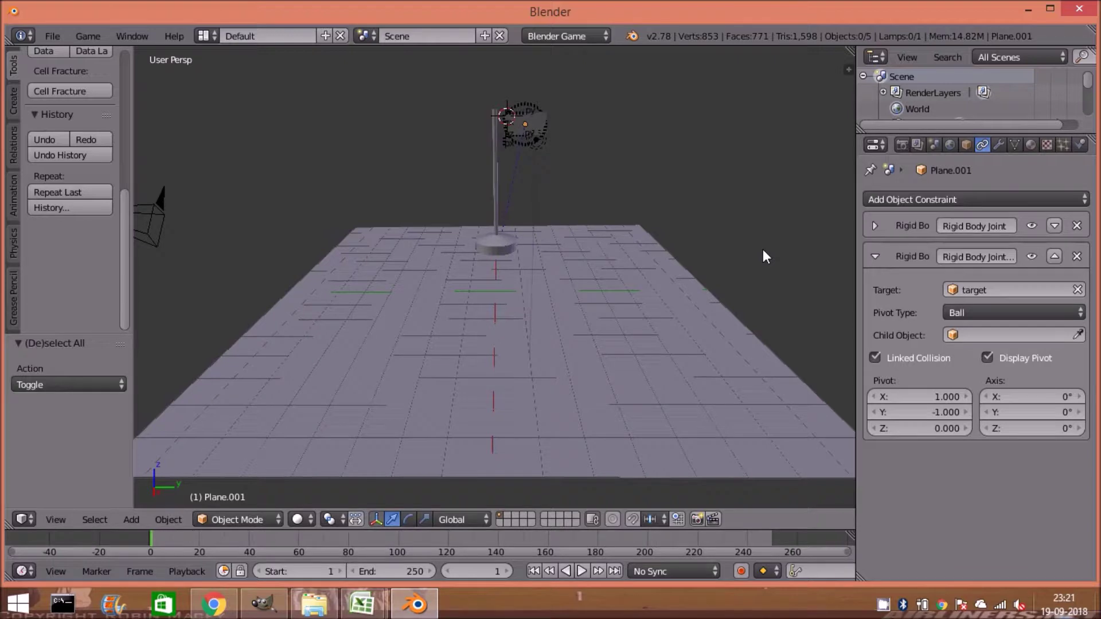
- Preview the game, then give the flag a new Material.001 with Backface disabled and retest
key(p)
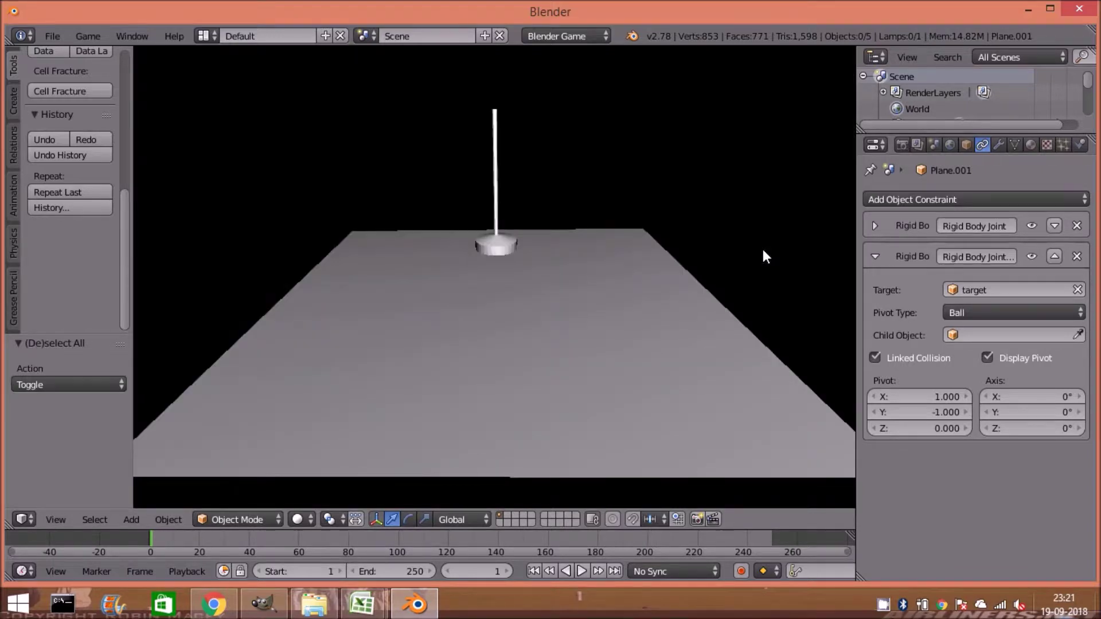
key(Escape)
right_click(542, 121)
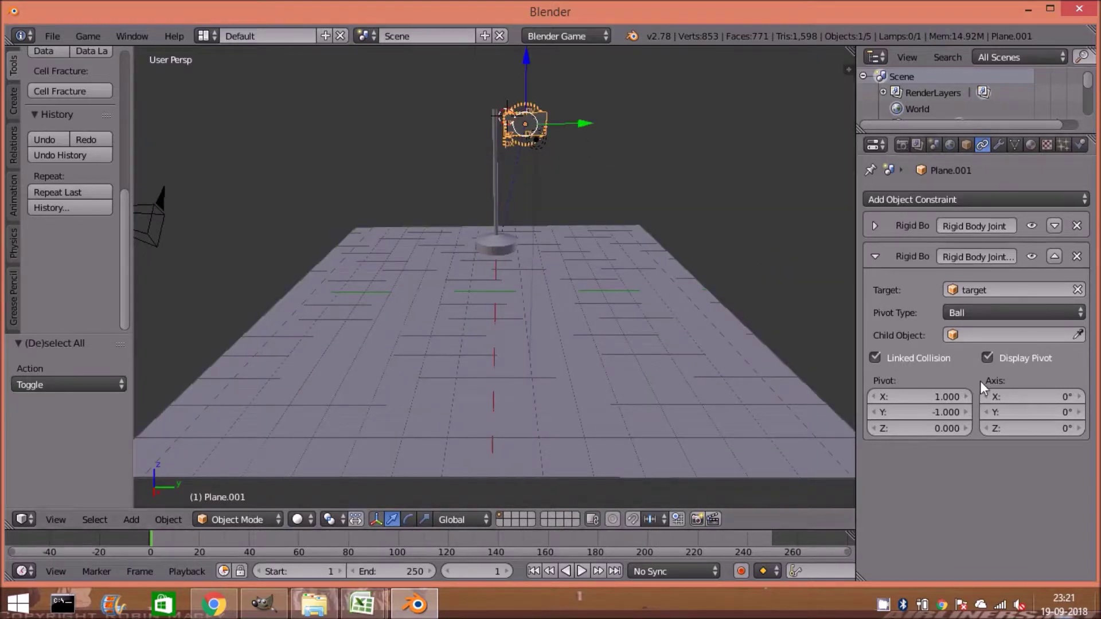
click(1030, 145)
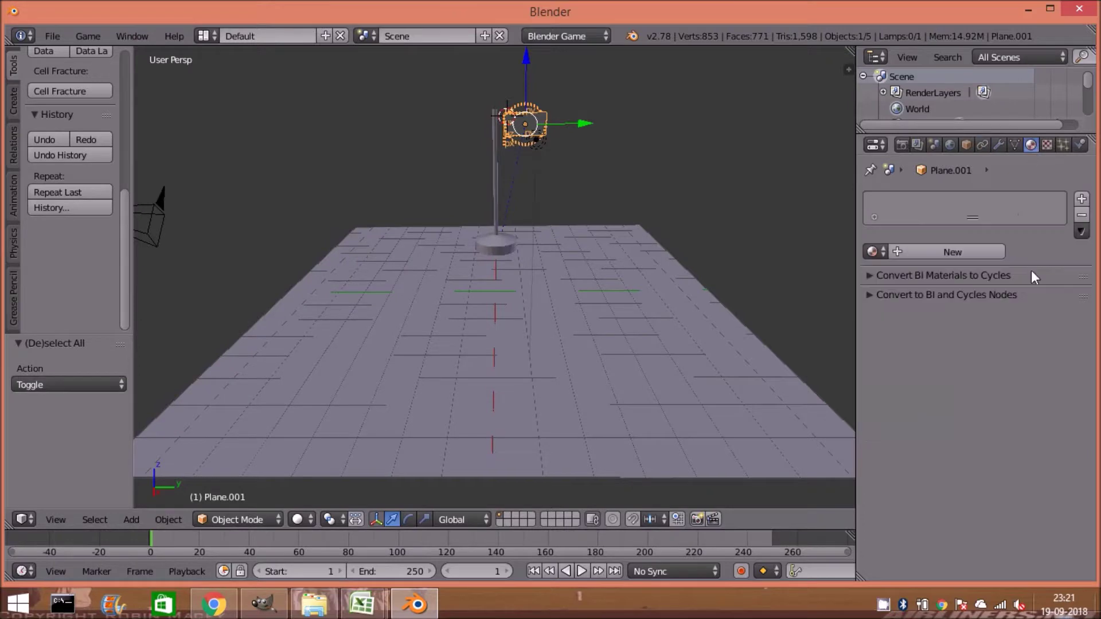
click(973, 245)
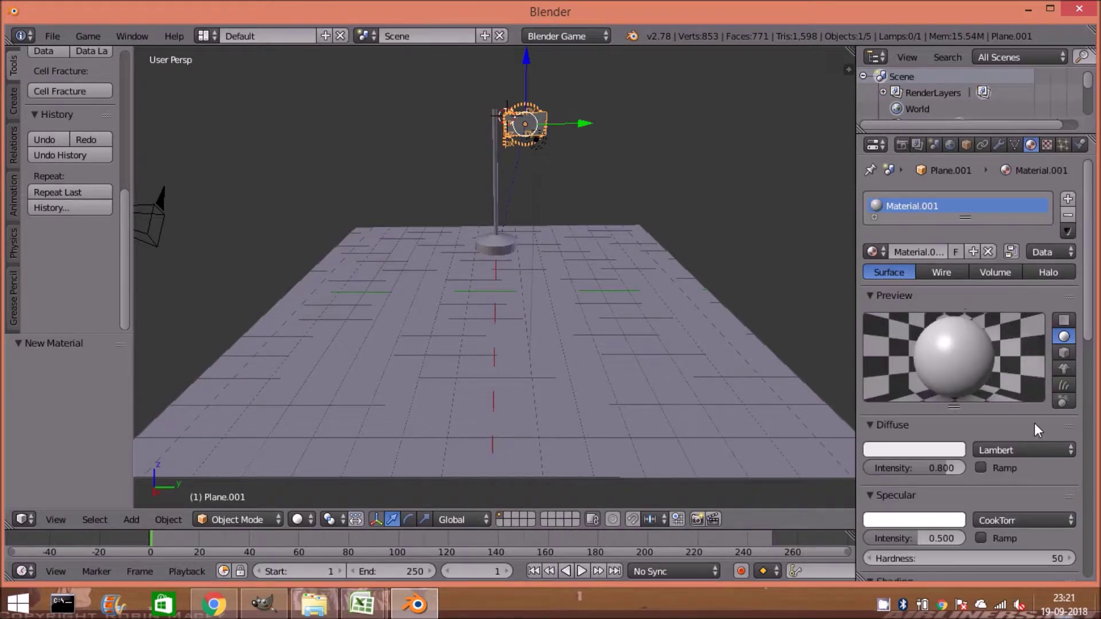
drag(1088, 333, 1095, 478)
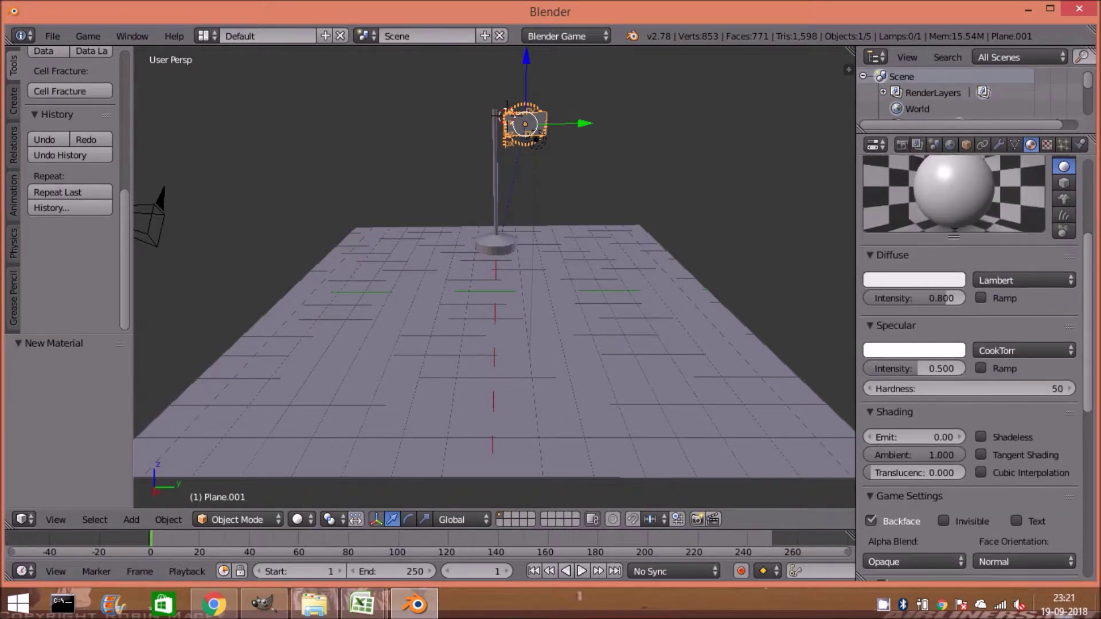
click(872, 410)
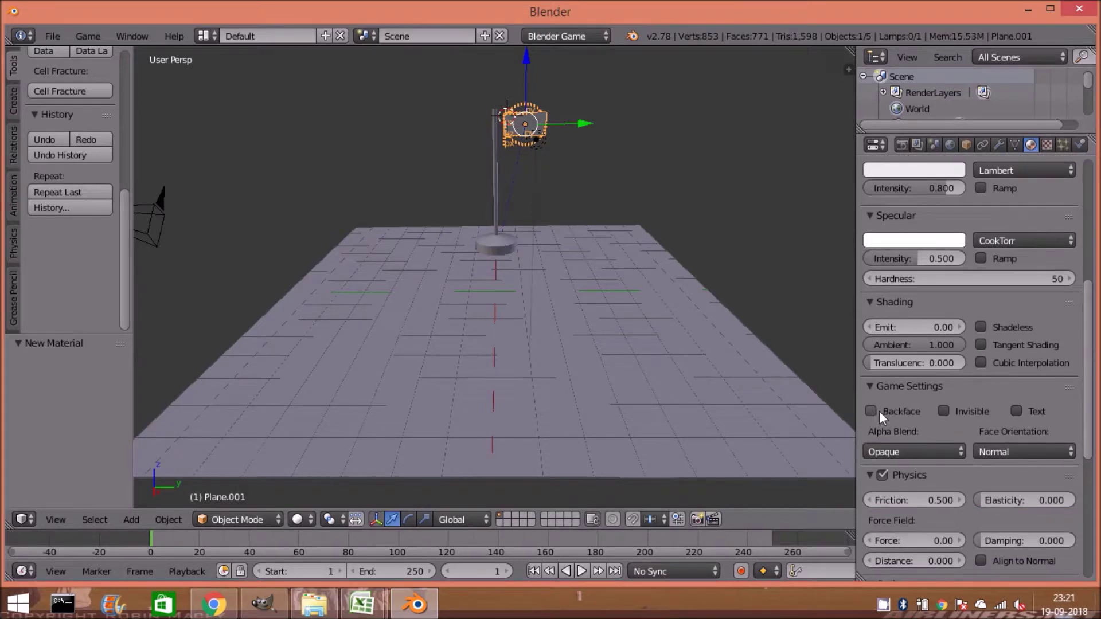
key(p)
key(Escape)
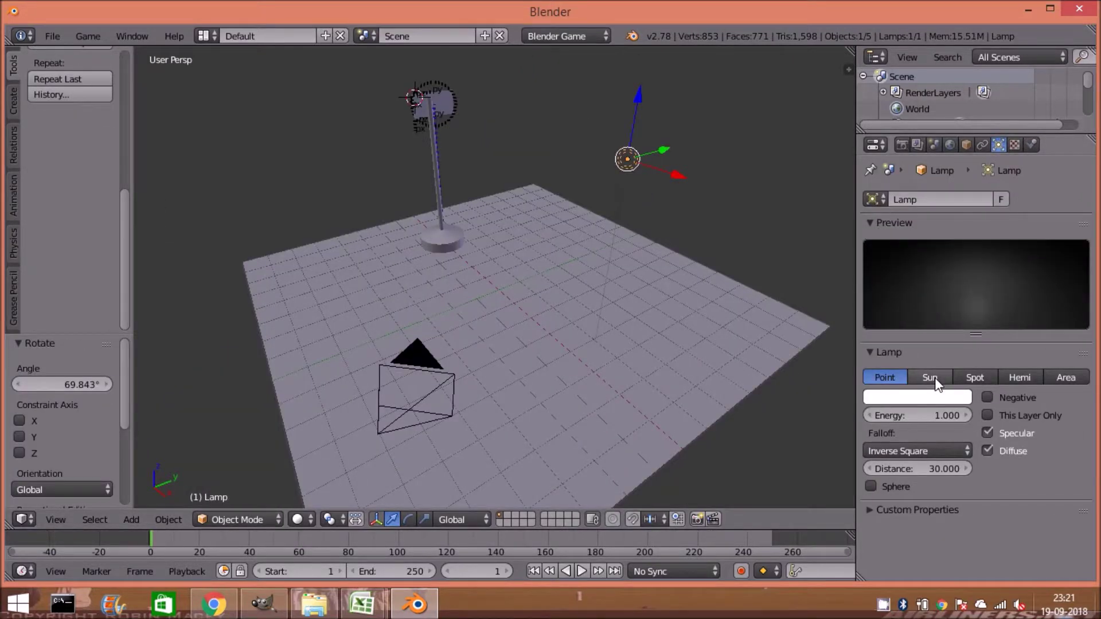
- Change the lamp to a Sun, rotate it, and move it 8.075 along X
click(930, 378)
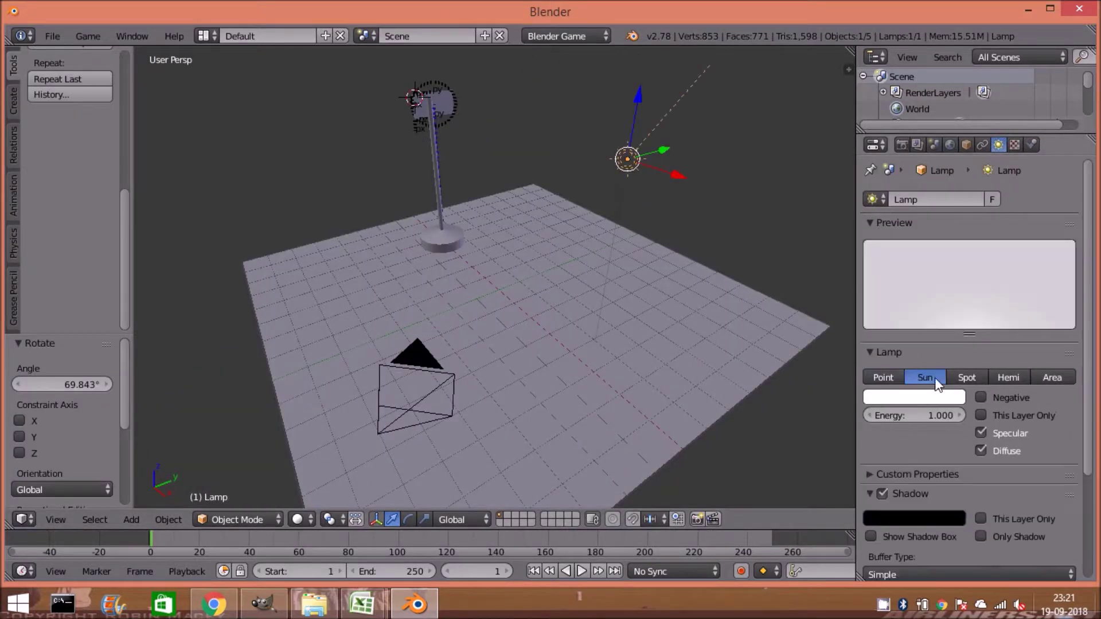
key(r)
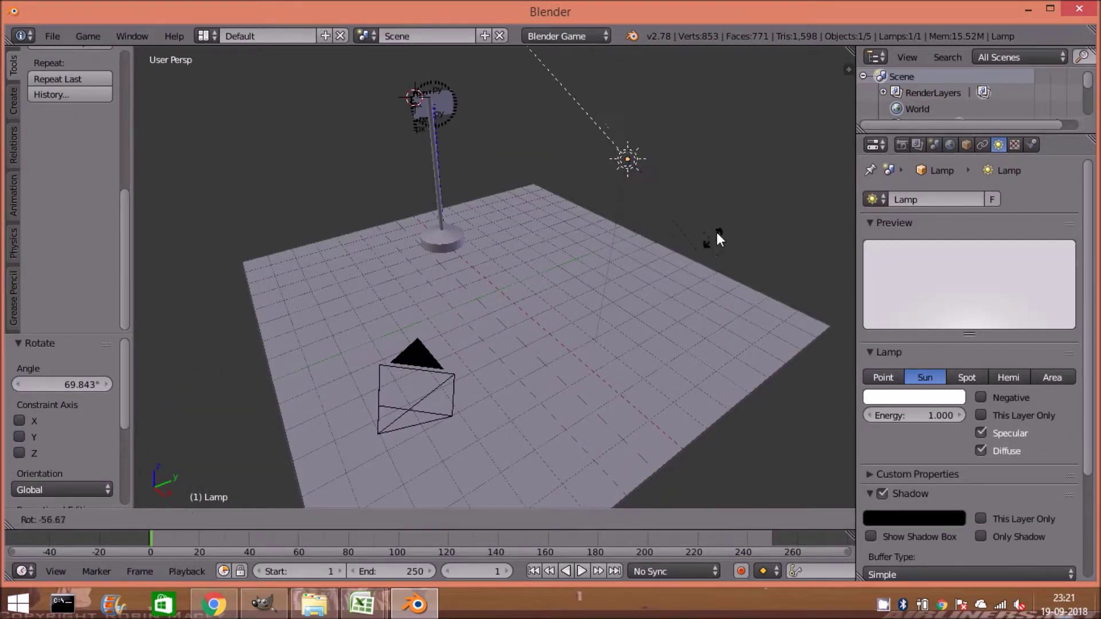
click(740, 157)
key(g)
key(x)
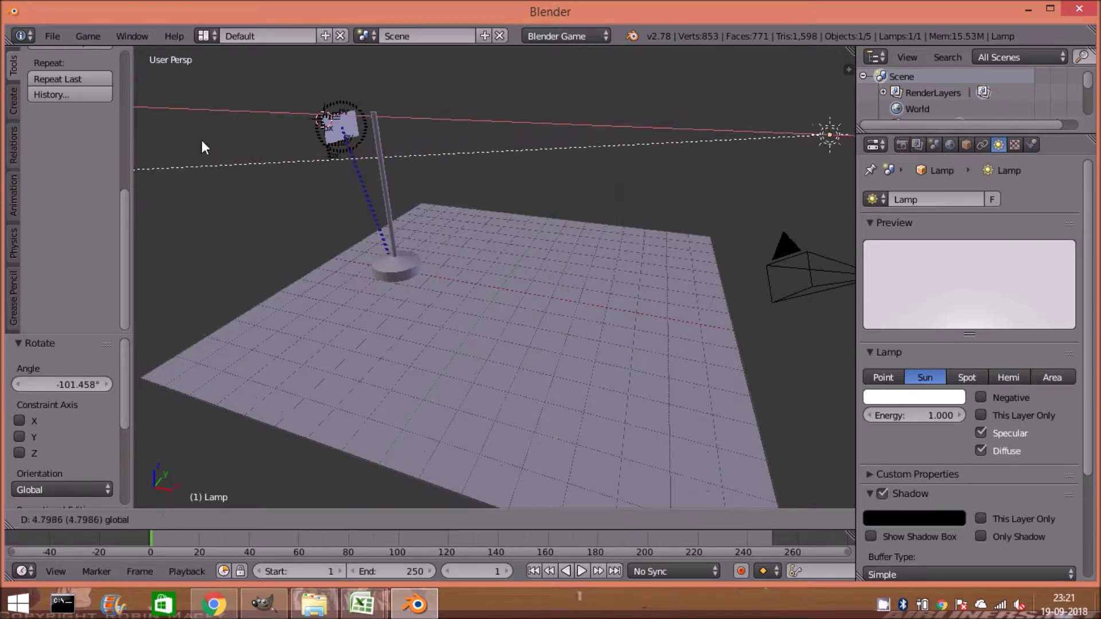
click(342, 141)
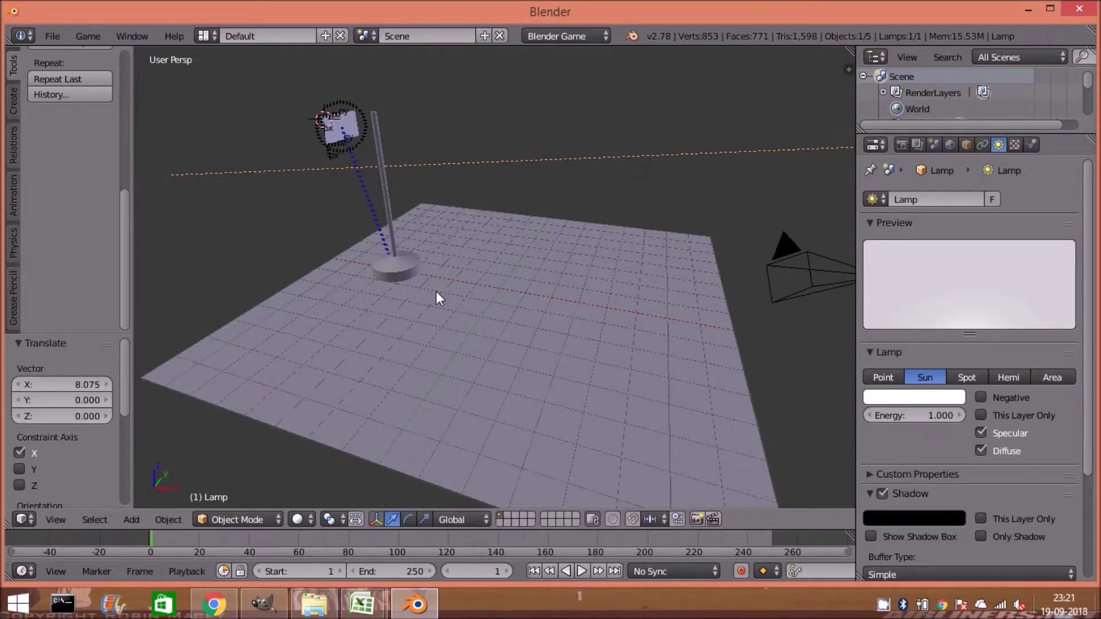
- Orbit down to the ground plane and start moving the flag Plane.001 along X
mouse_move(528, 301)
middle_down()
mouse_move(411, 367)
mouse_move(535, 343)
mouse_move(599, 289)
middle_up()
mouse_move(403, 358)
middle_down()
mouse_move(470, 281)
mouse_move(242, 205)
middle_up()
right_click(290, 156)
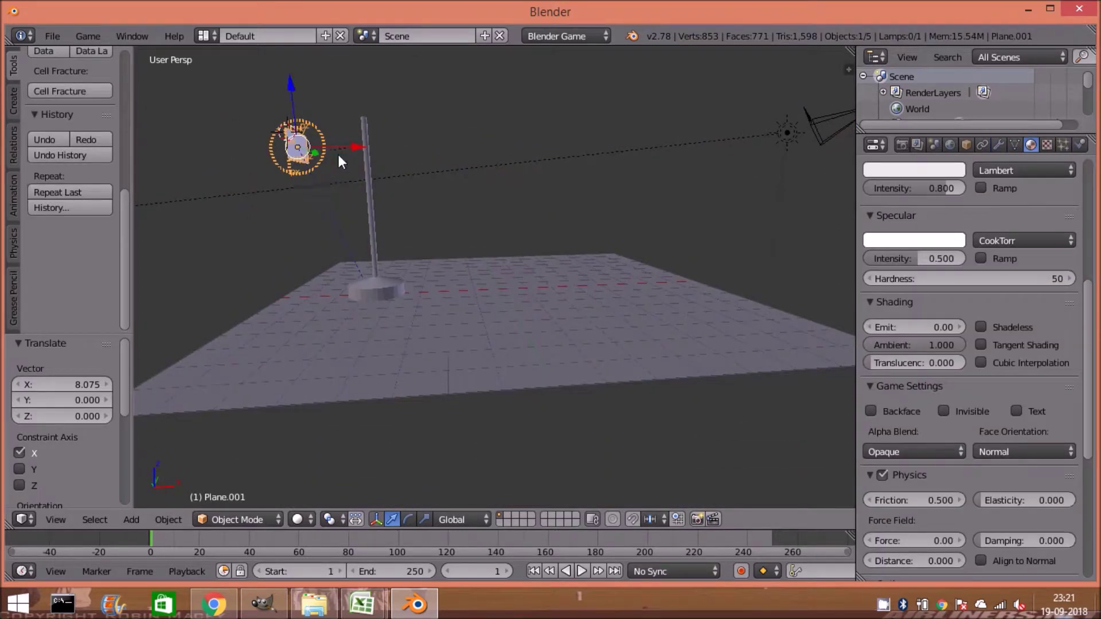
drag(356, 147, 427, 143)
- Place the flag and set Rigid Body Joint Pivot Z to 0.600, then test-run the game
click(426, 141)
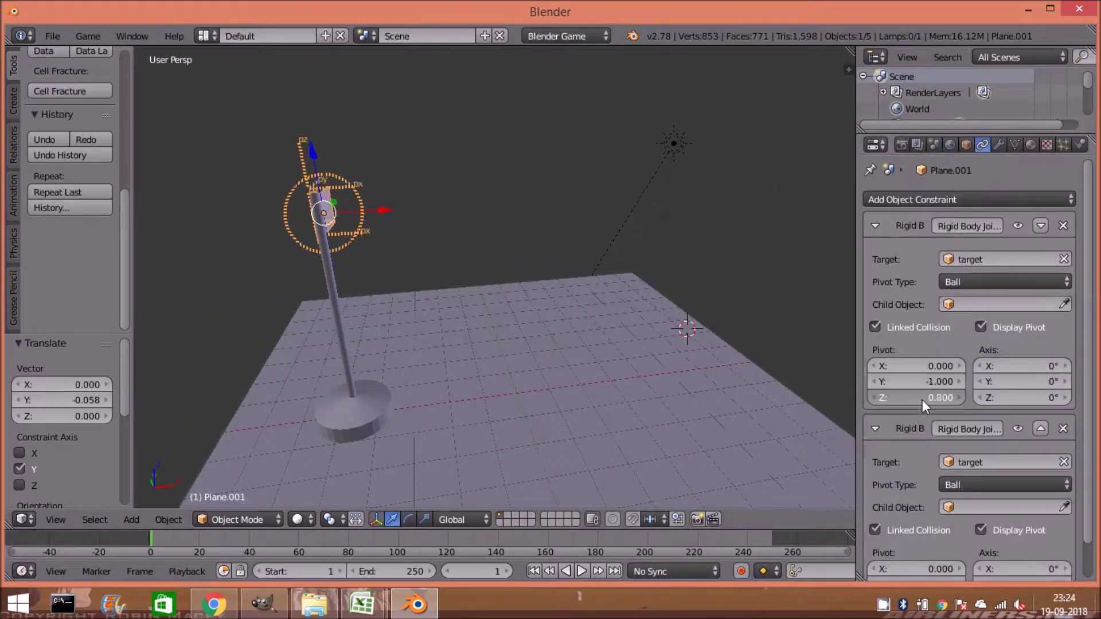
ctrl+scroll(922, 400, down, 1)
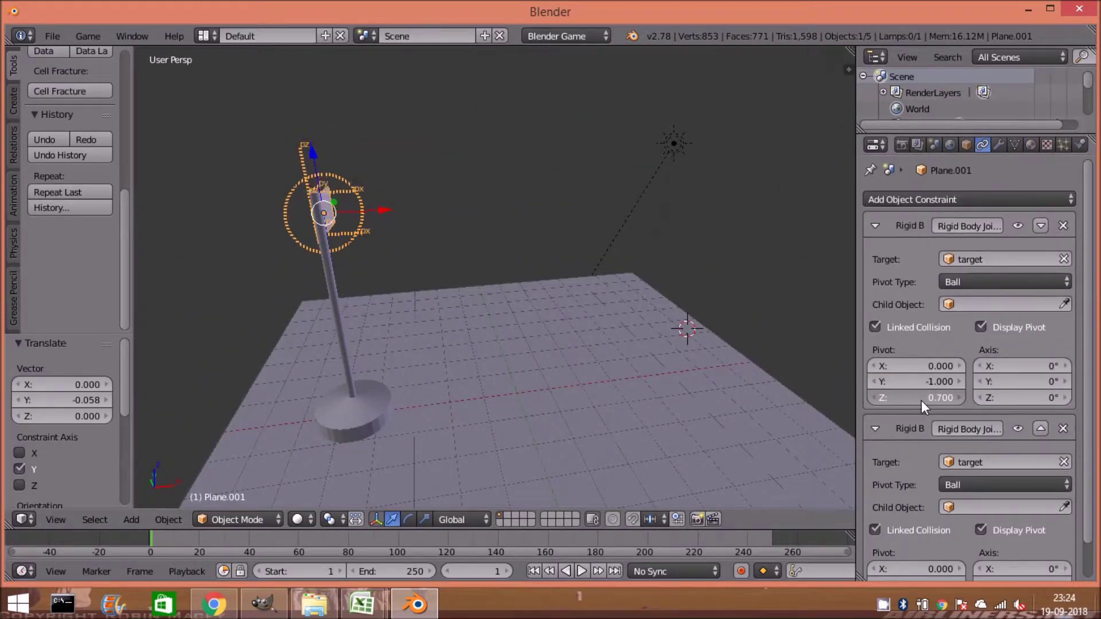
ctrl+scroll(921, 401, down, 1)
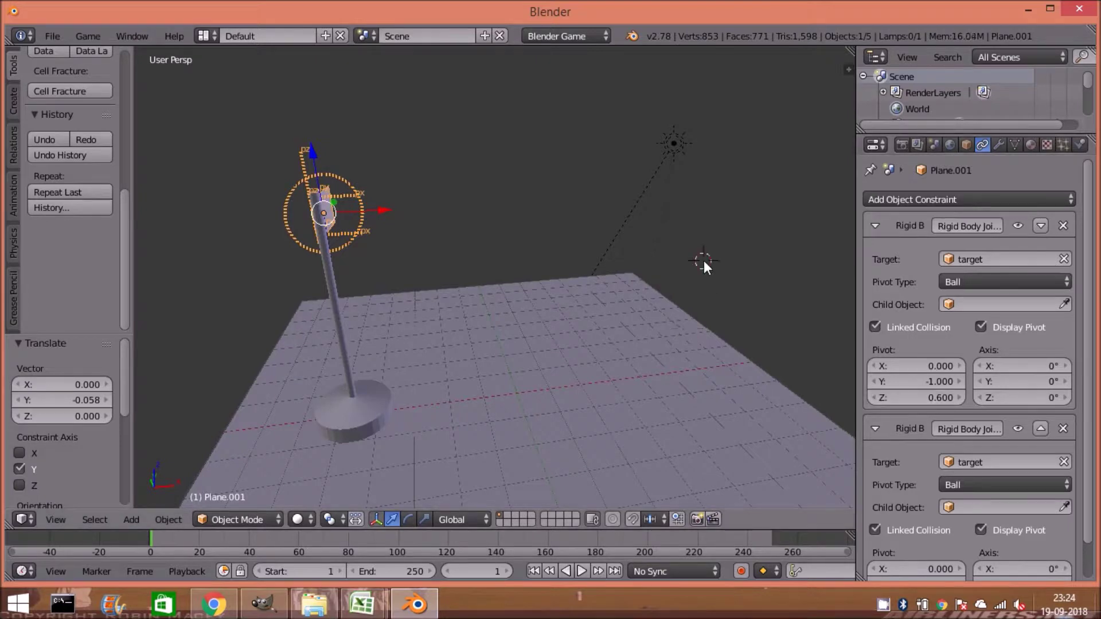
key(p)
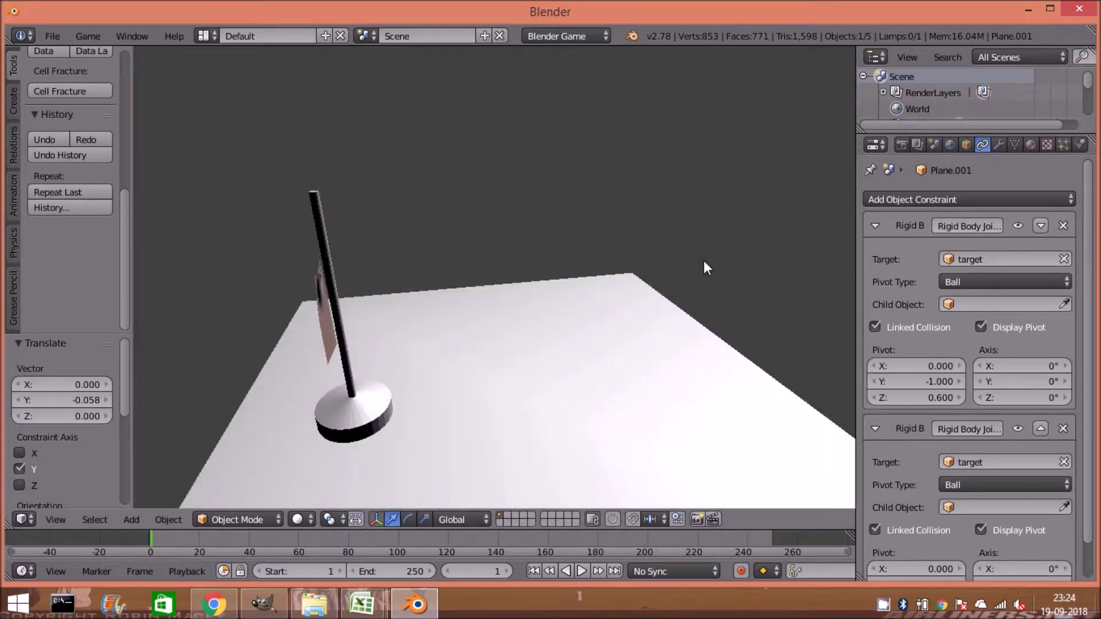
key(Escape)
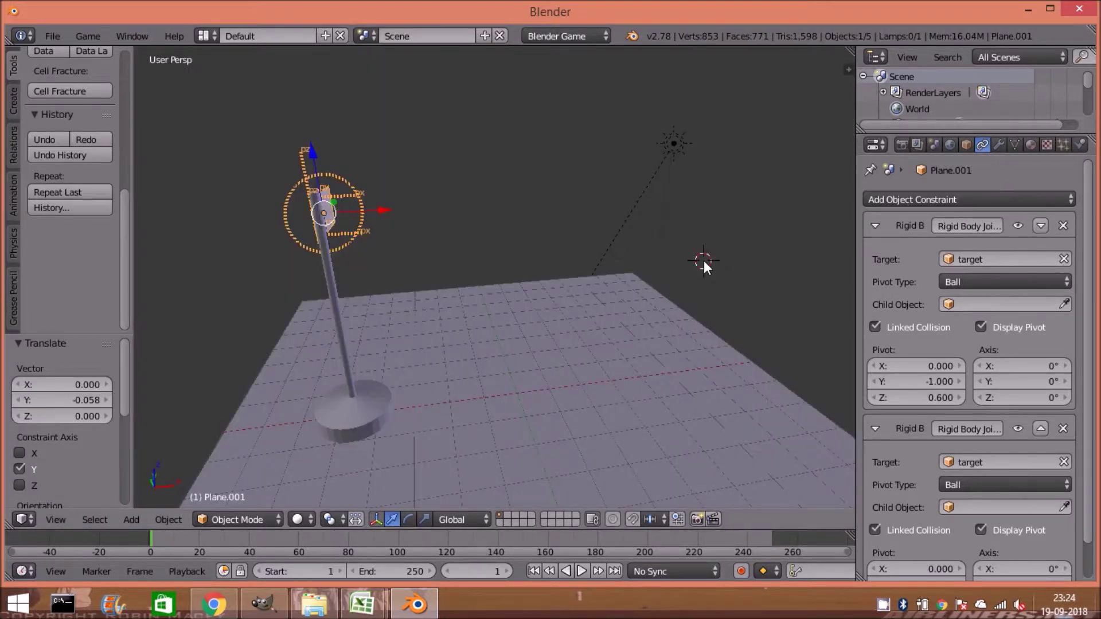
- Nudge the flag slightly along Y beside the pole top
mouse_move(724, 259)
middle_down()
mouse_move(586, 287)
mouse_move(545, 279)
middle_up()
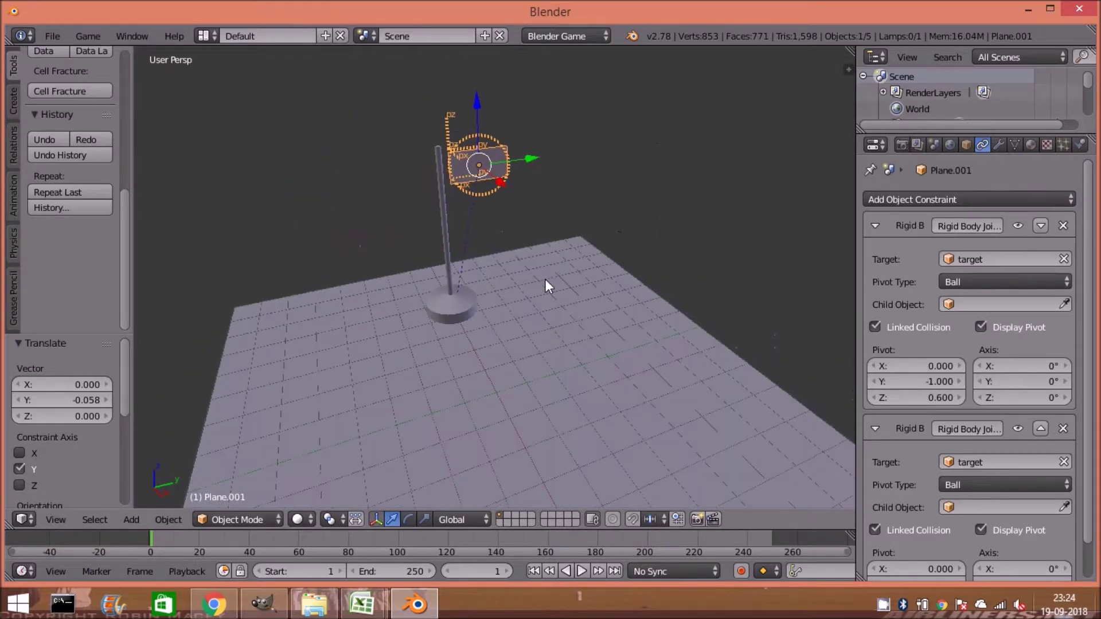
scroll(593, 281, up, 2)
scroll(591, 276, down, 1)
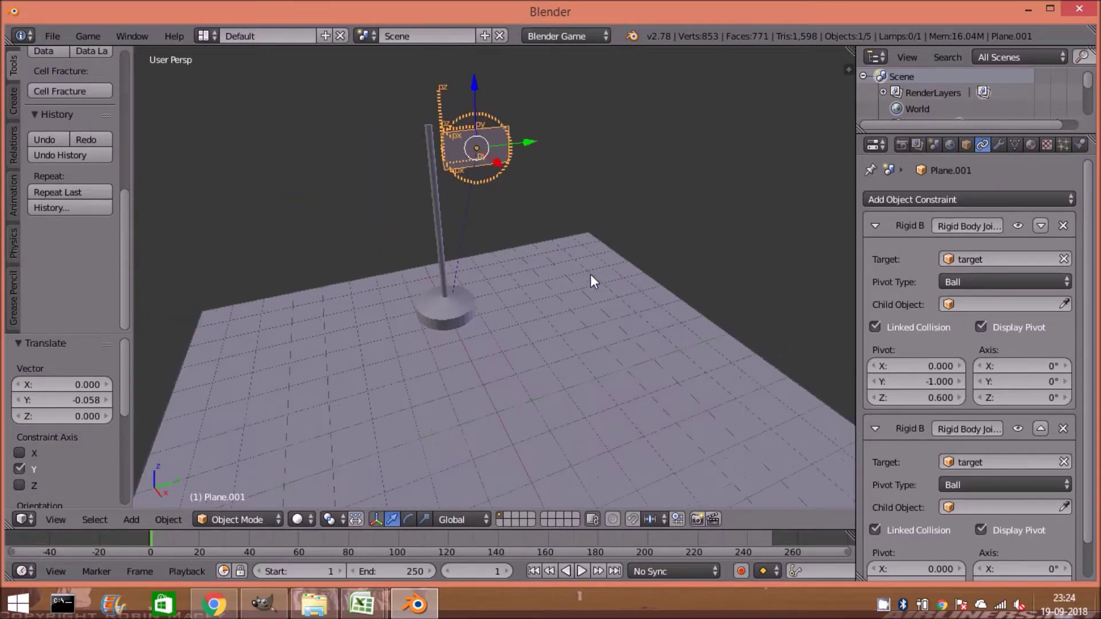
drag(529, 144, 527, 147)
middle_drag(548, 336, 531, 297)
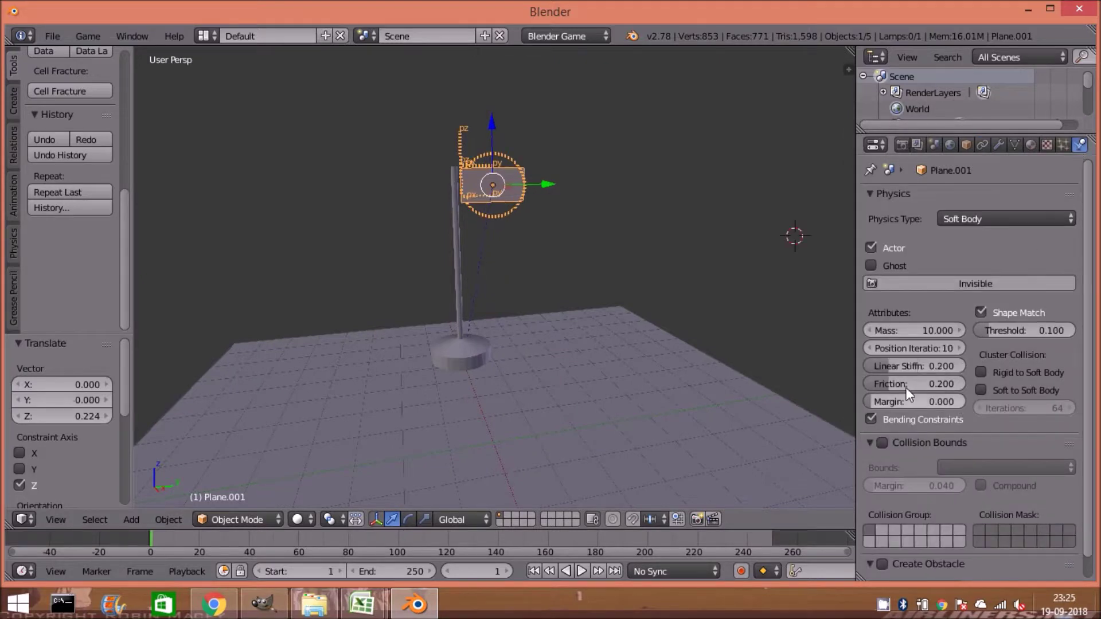
- Enter soft body Friction 0.100, run the game to watch the flag wave, then place the 3D cursor
click(915, 383)
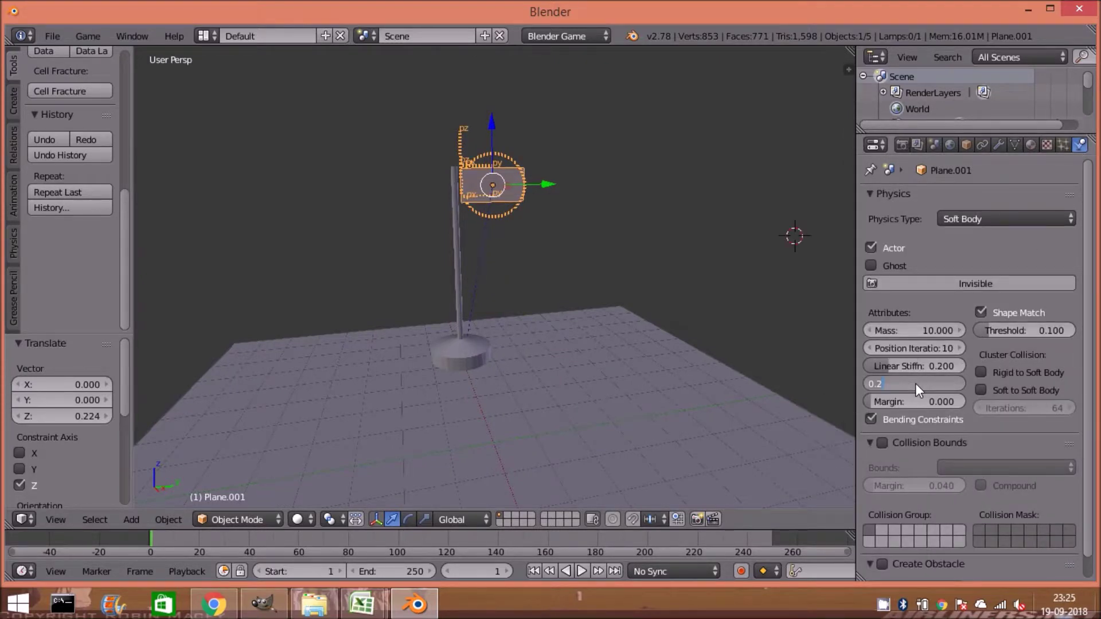
text(1)
key(Escape)
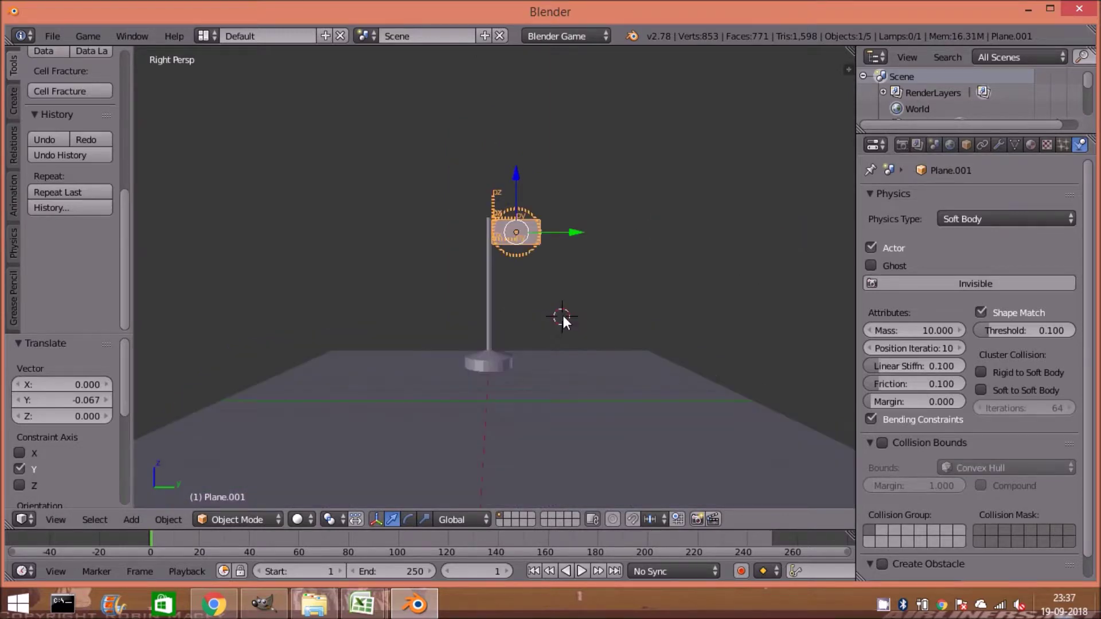
key(p)
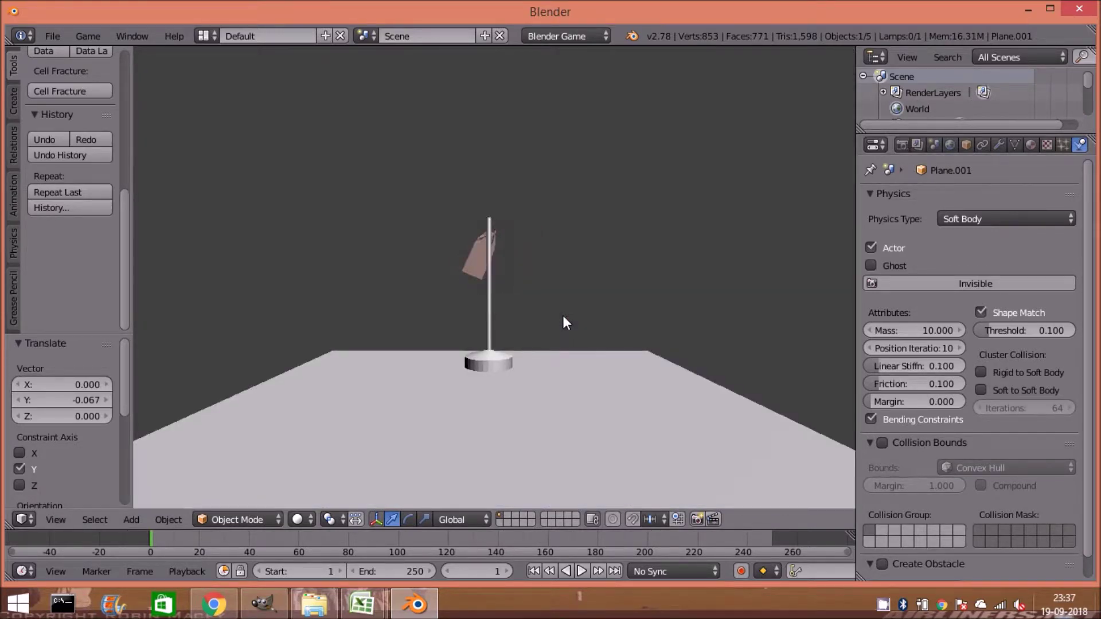
key(Escape)
click(581, 496)
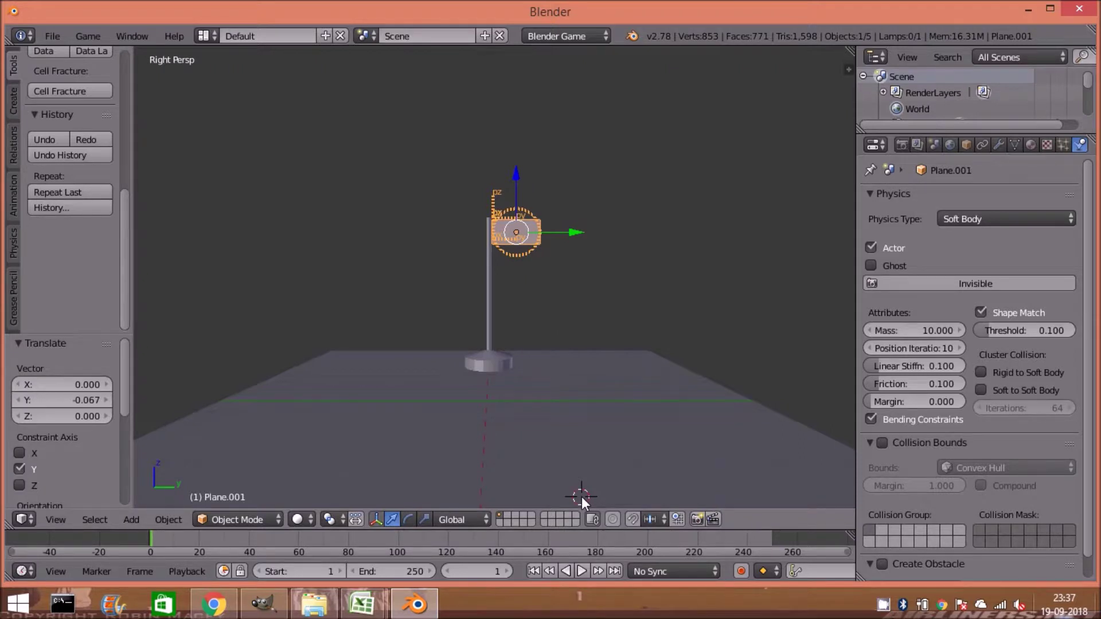
middle_drag(380, 455, 554, 459)
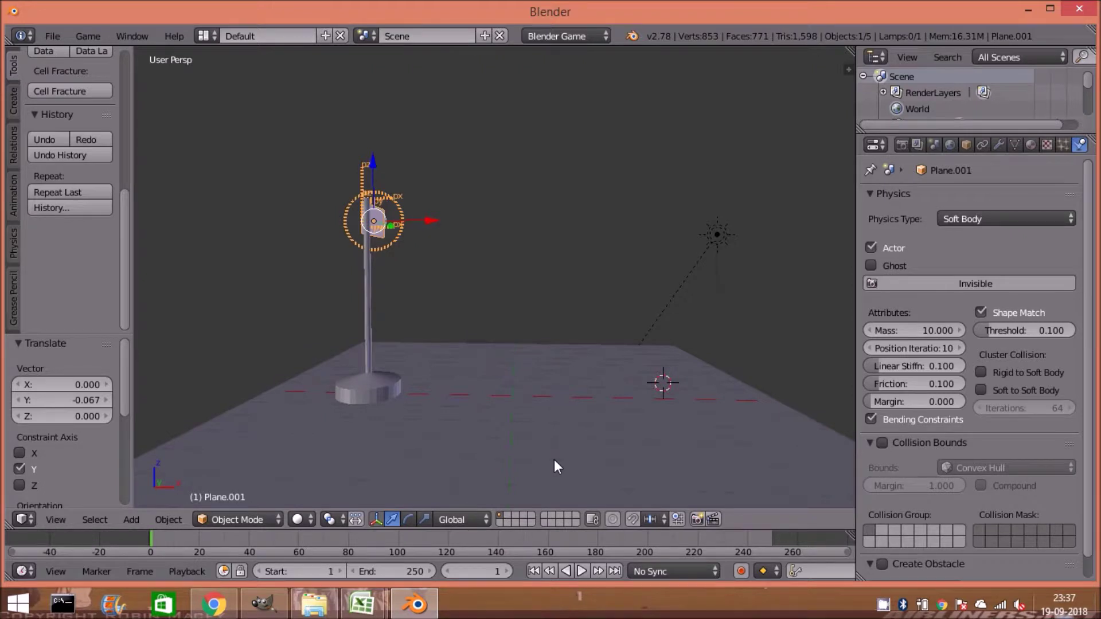
- Scale the ground plane to 1.72 along X
scroll(554, 460, down, 1)
scroll(554, 459, down, 1)
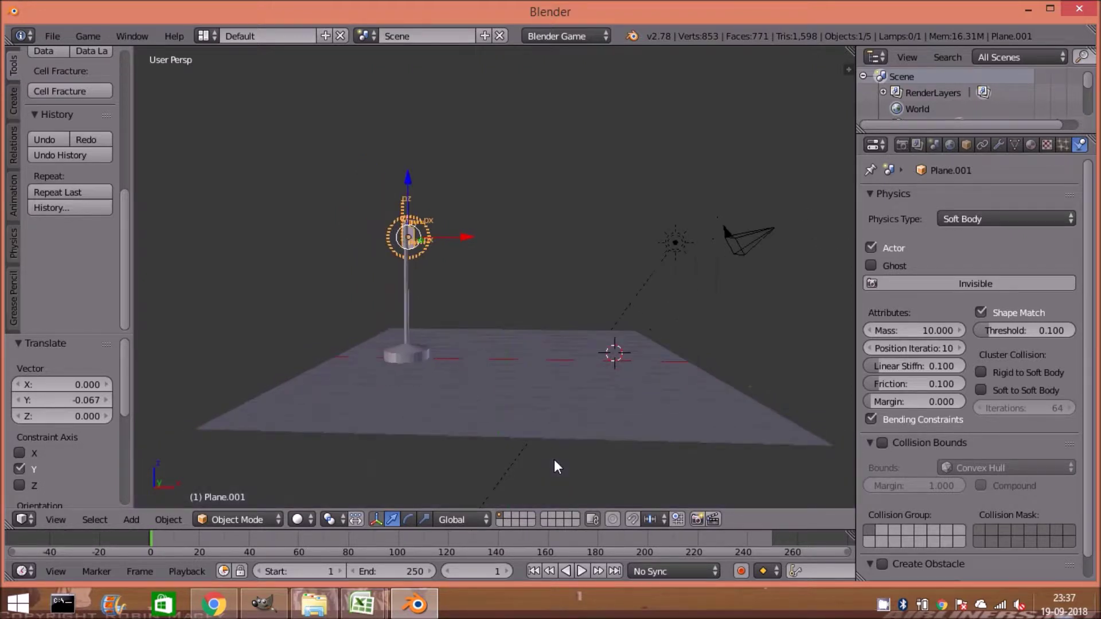
right_click(568, 417)
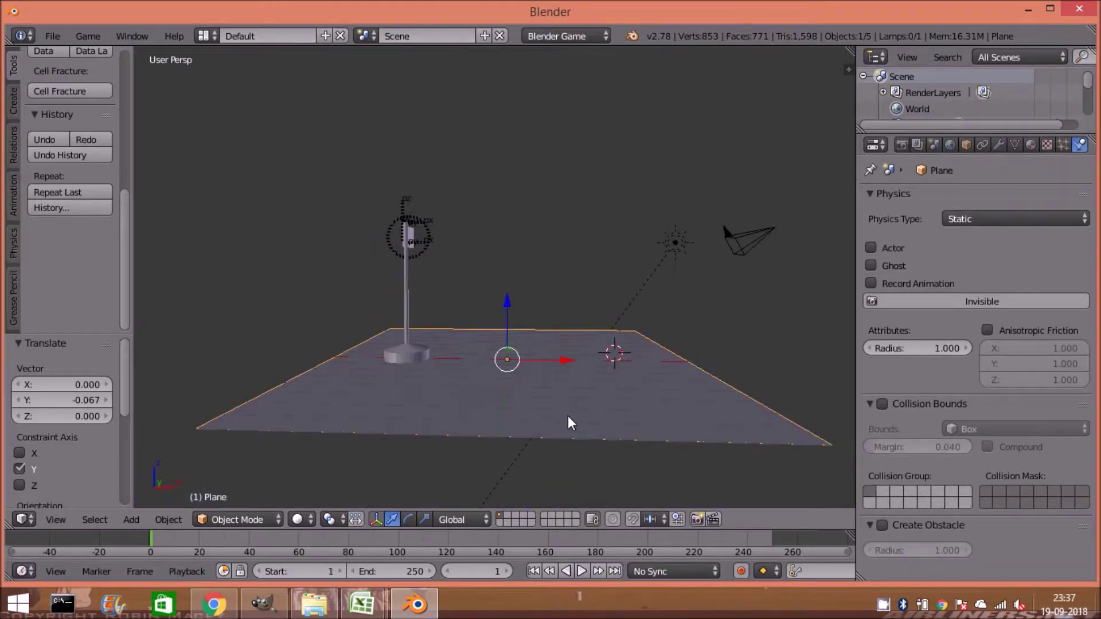
key(s)
key(x)
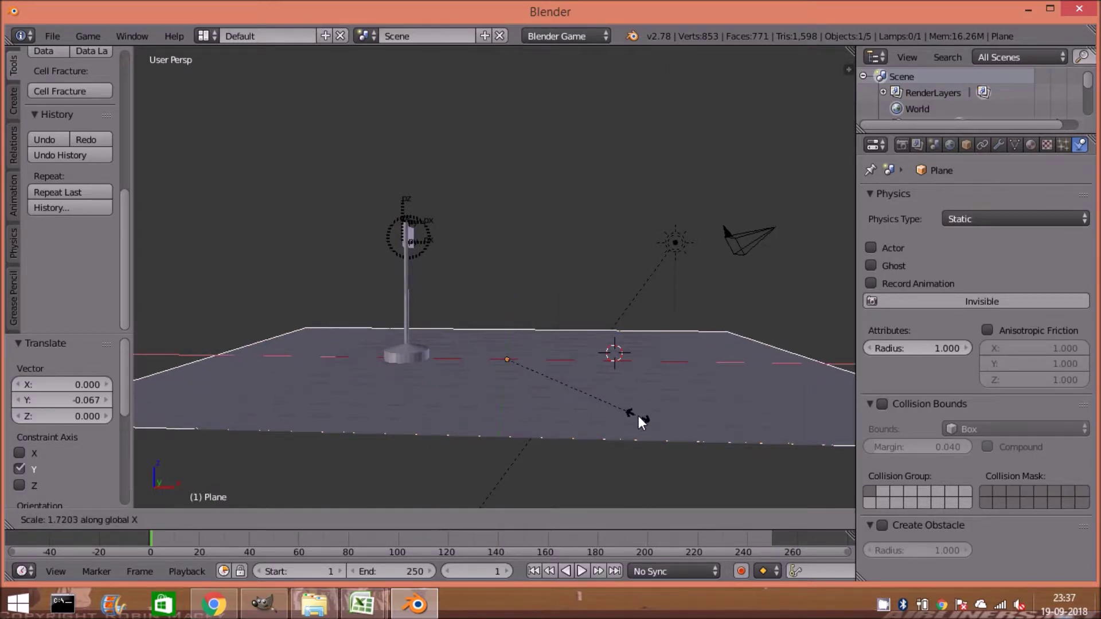
click(638, 415)
- Select the flag Plane.001 and slide it left along X
right_click(413, 354)
right_click(408, 242)
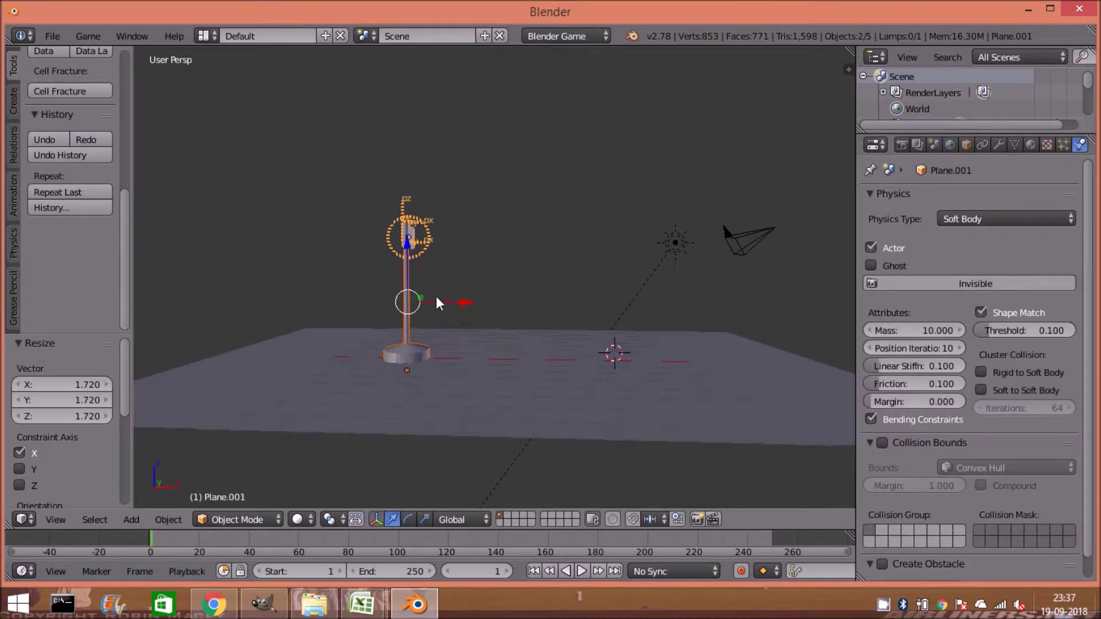
drag(461, 303, 380, 308)
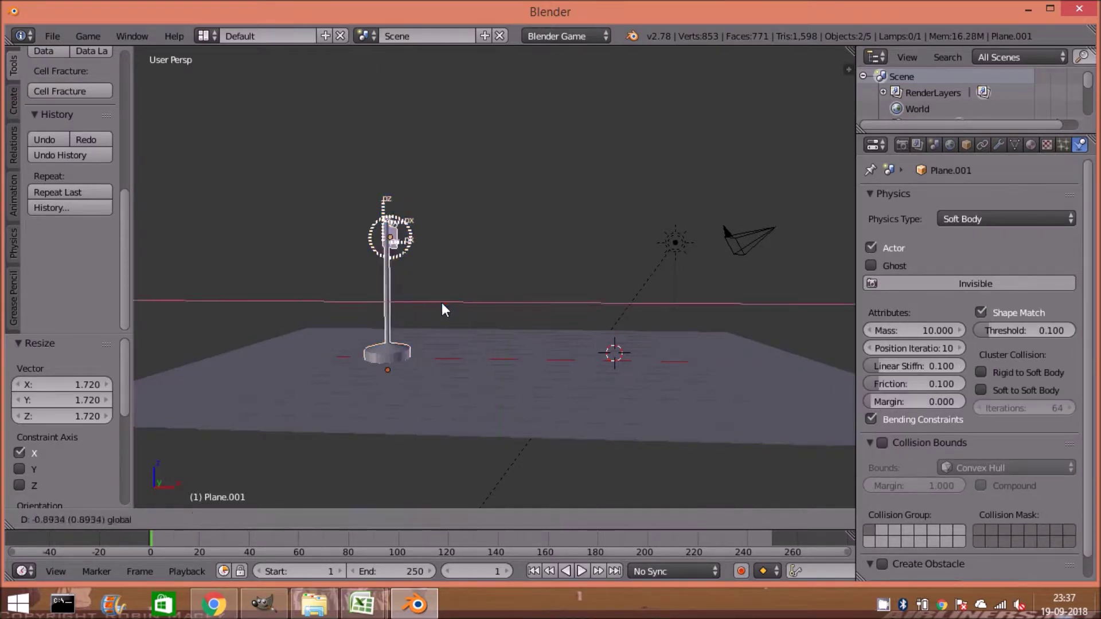
- Confirm the flag's X shift and shrink it to 0.630 scale
click(380, 308)
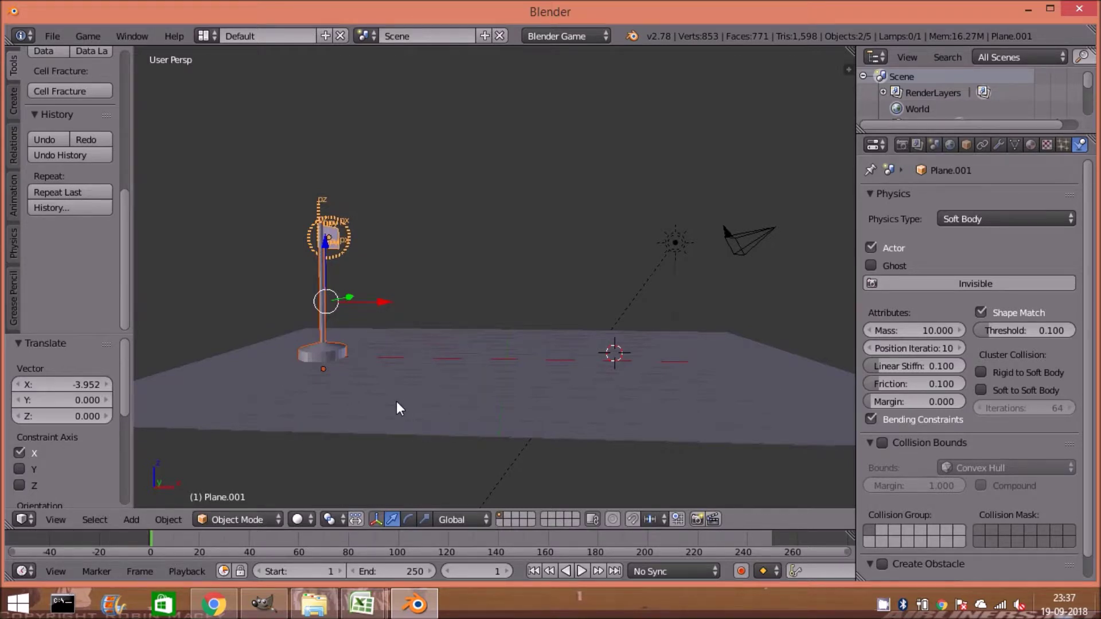
key(s)
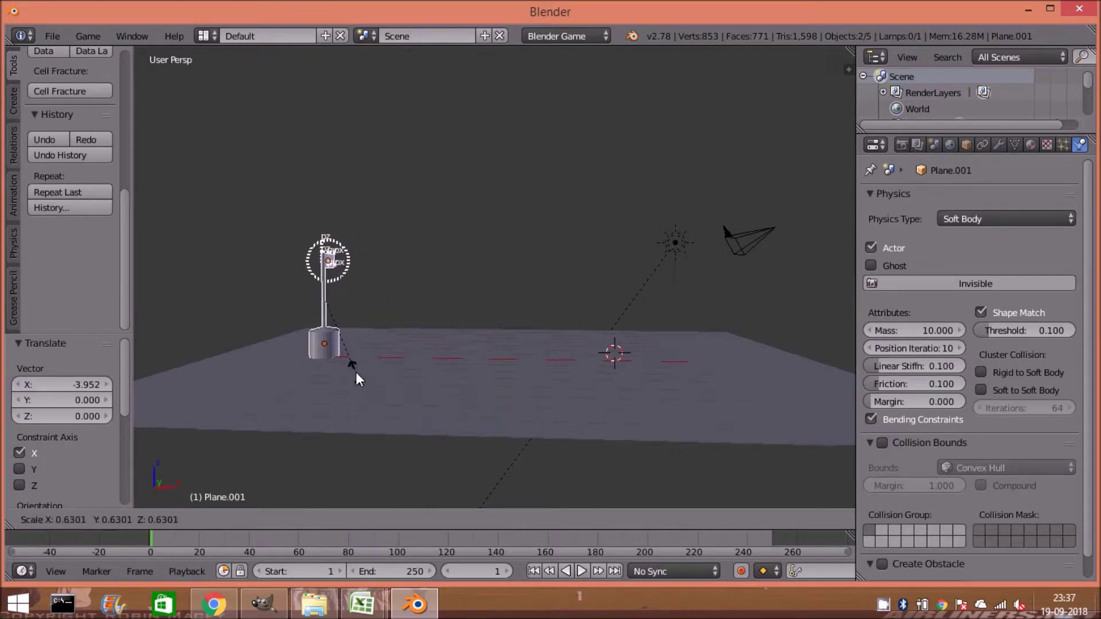
click(355, 379)
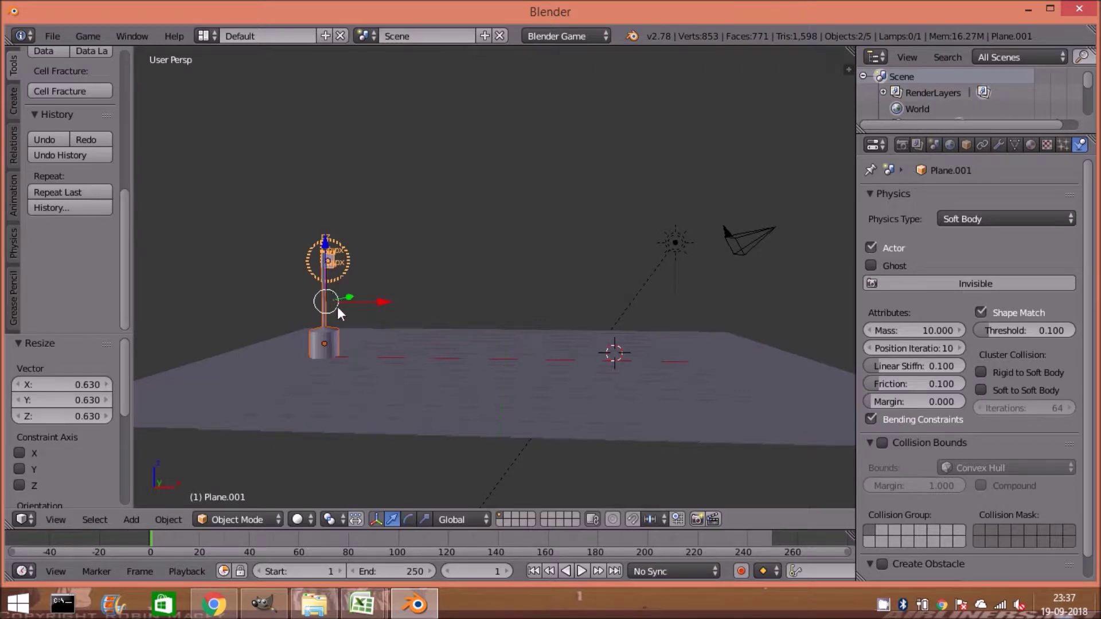
- Lower the flag by 0.970 along Z and move it -1.756 along X
drag(326, 245, 324, 265)
drag(383, 331, 351, 330)
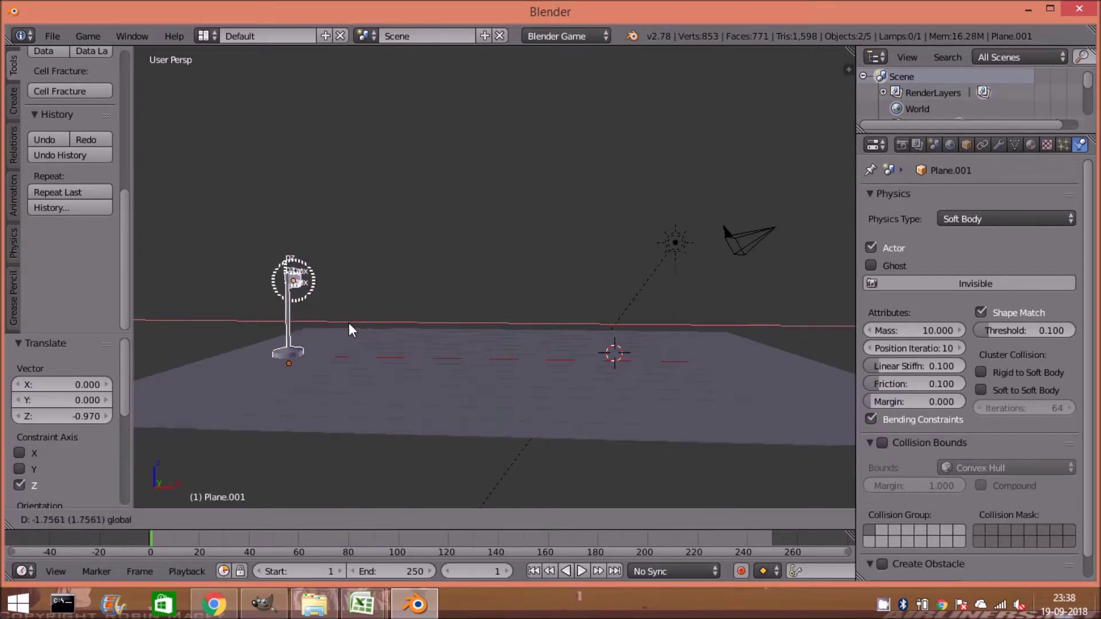
drag(351, 330, 351, 331)
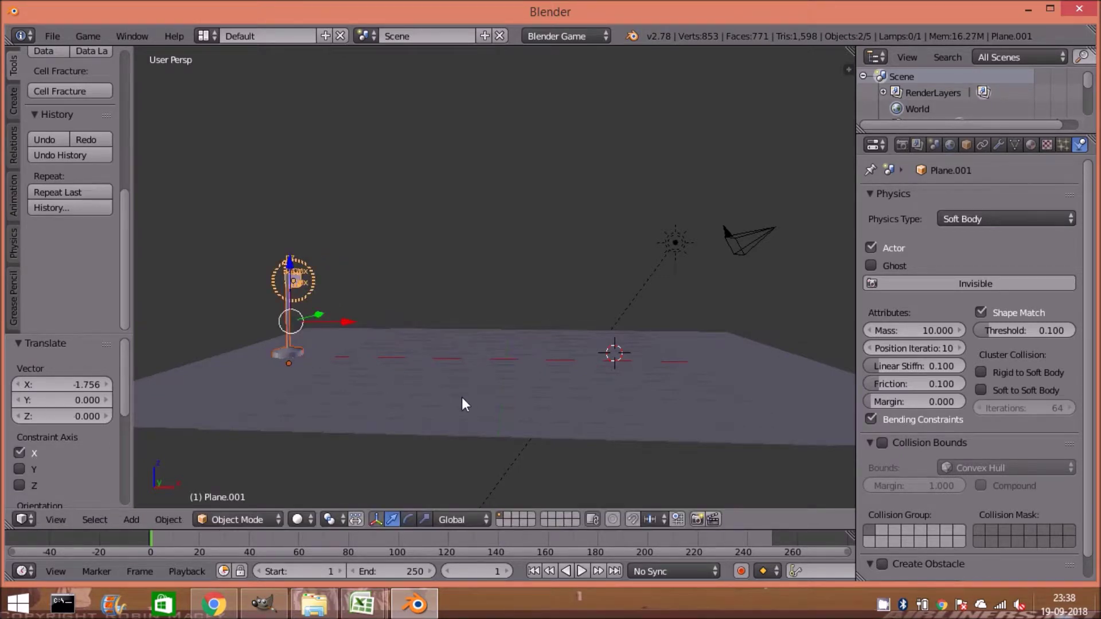
key(a)
middle_drag(465, 405, 609, 407)
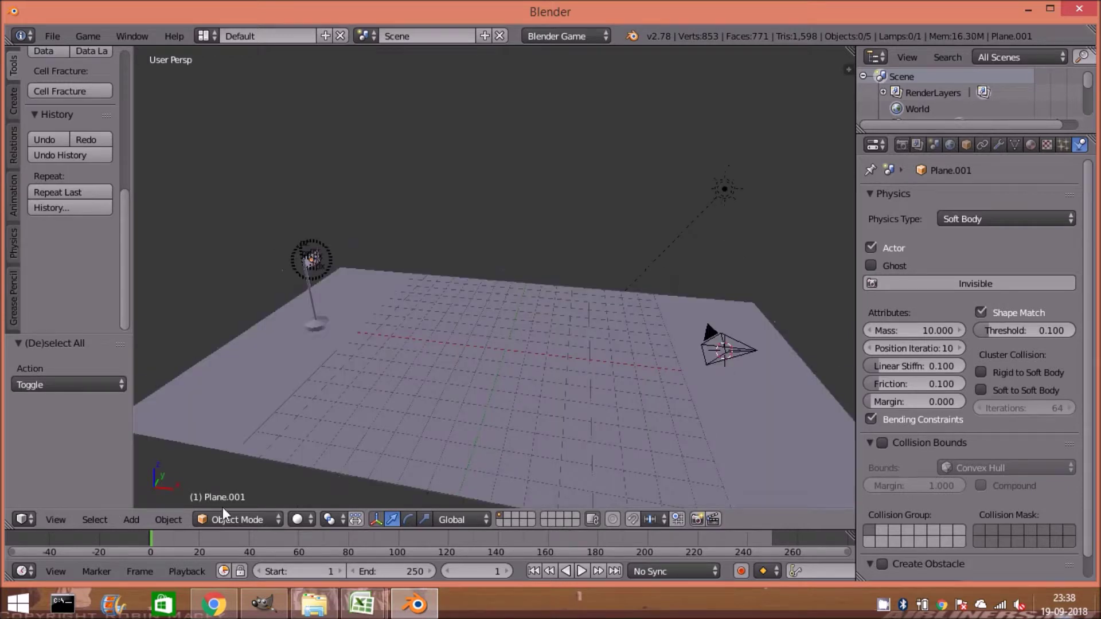
- Add a cube, scale it to 0.663, then scale it to 0.431 along Y
click(139, 519)
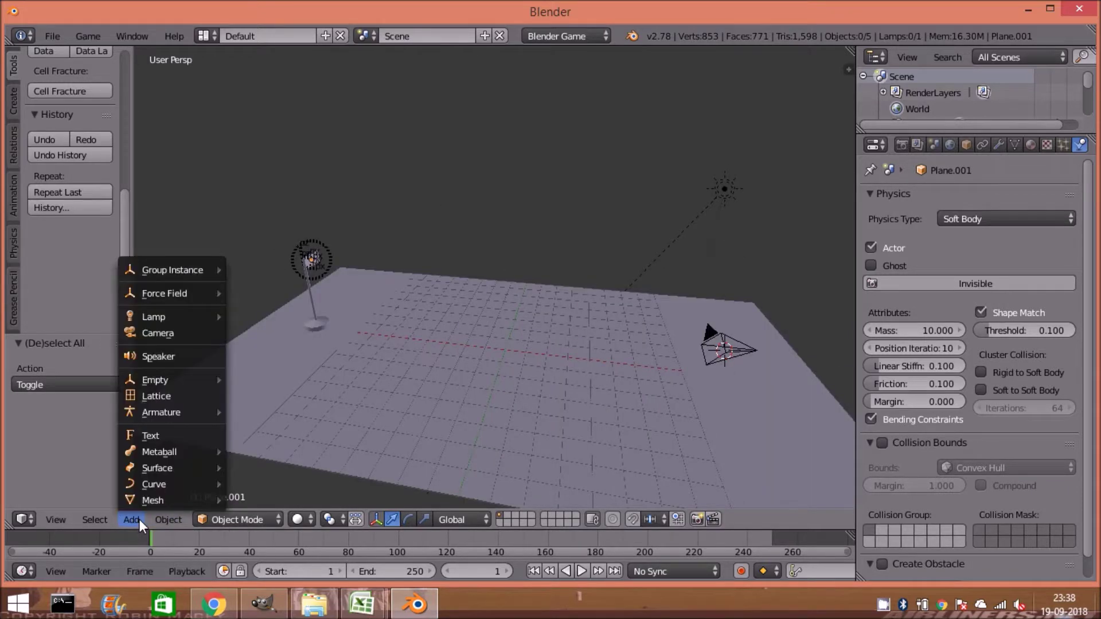
mouse_move(153, 500)
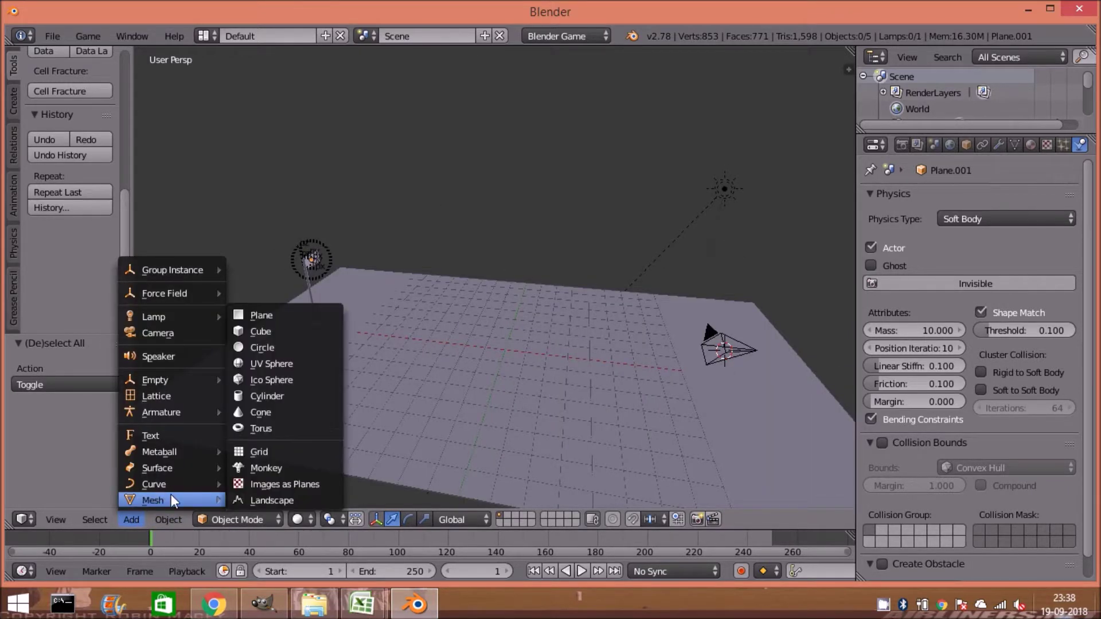
click(271, 333)
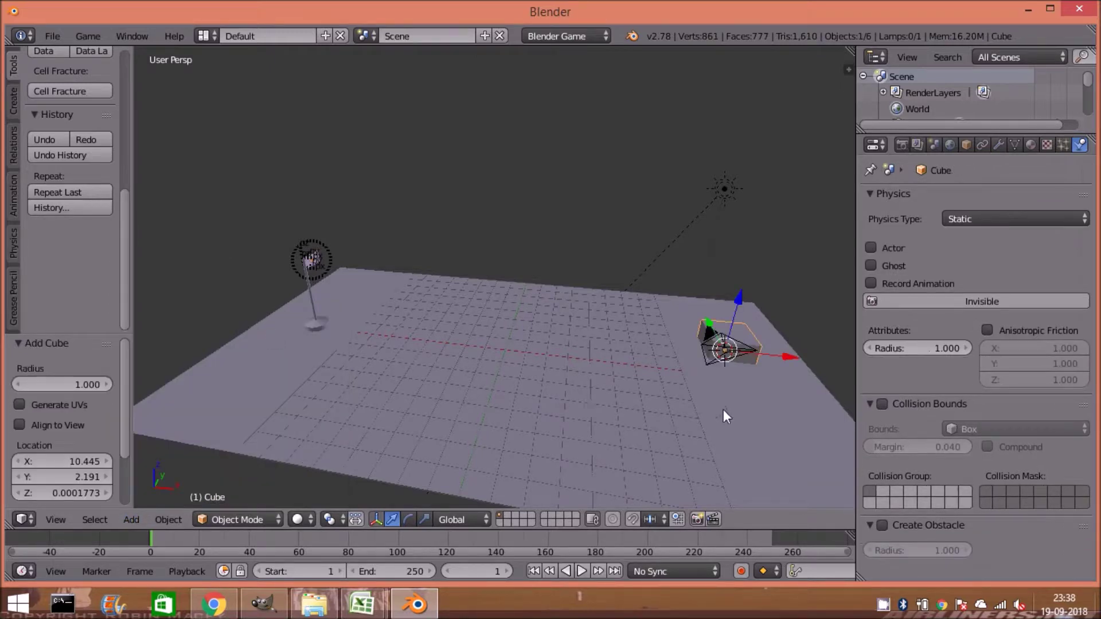
key(s)
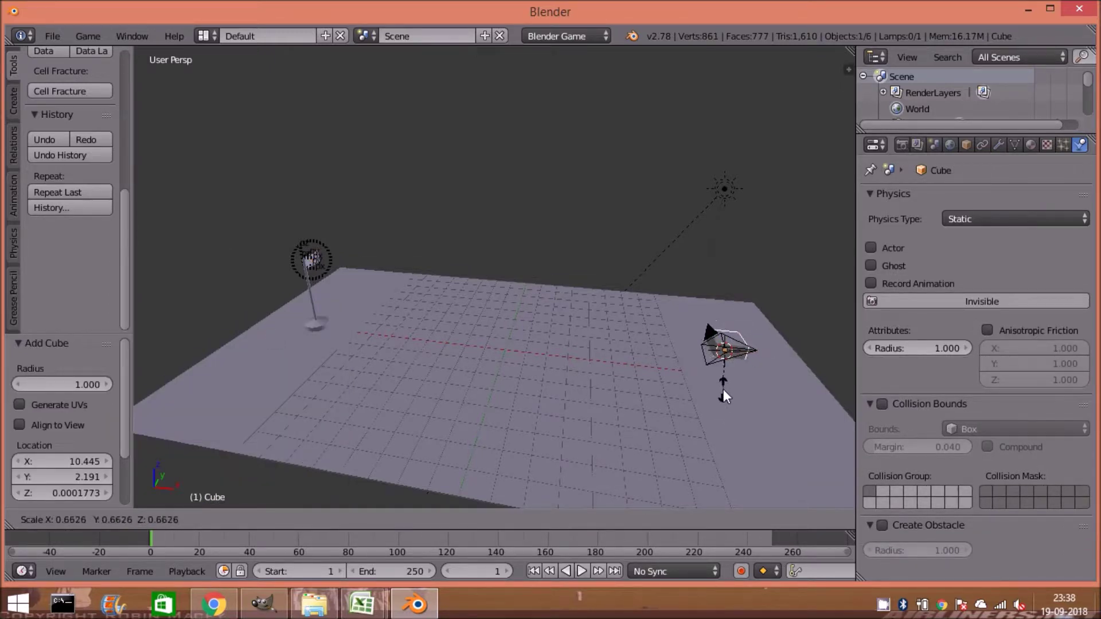
click(724, 392)
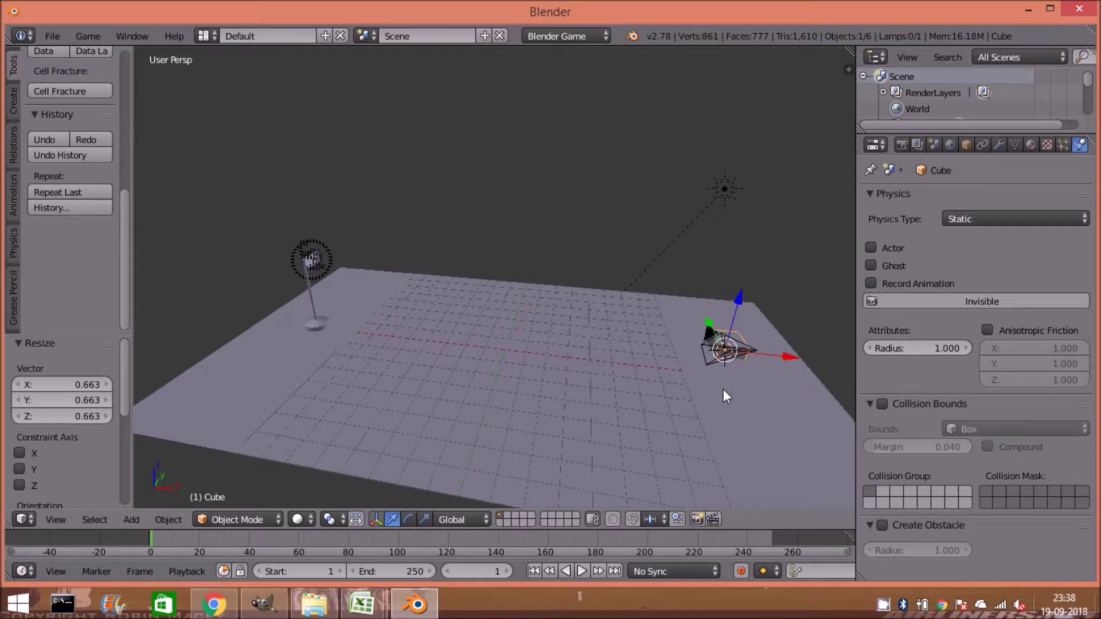
key(s)
key(y)
click(724, 367)
key(a)
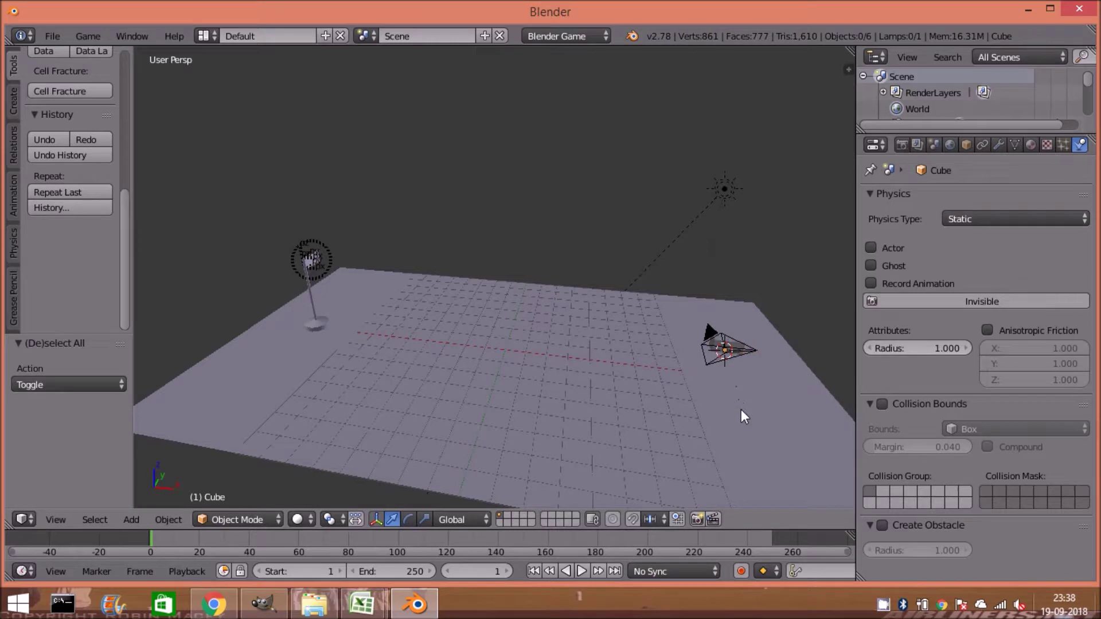
- Orbit to a lower angle and select the small cube
middle_drag(738, 435, 755, 394)
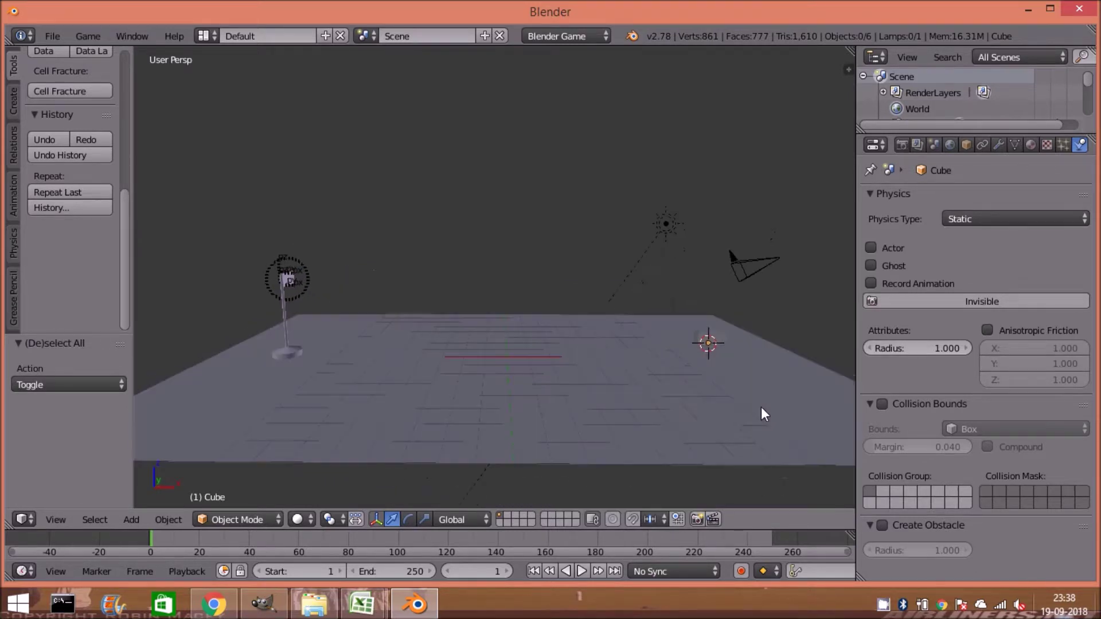
right_click(717, 339)
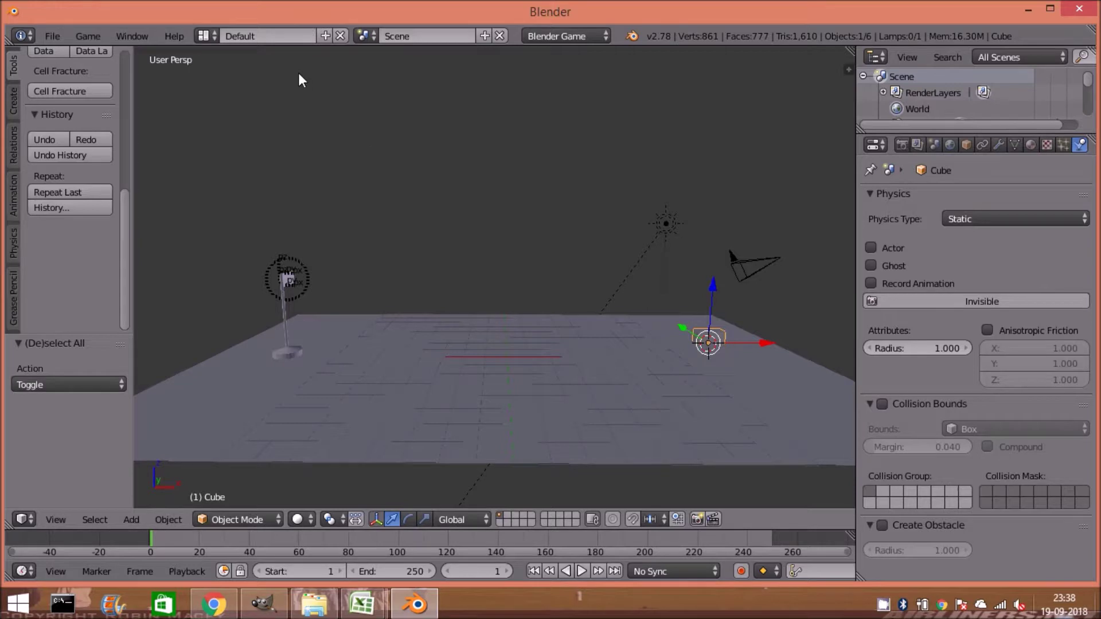
click(213, 38)
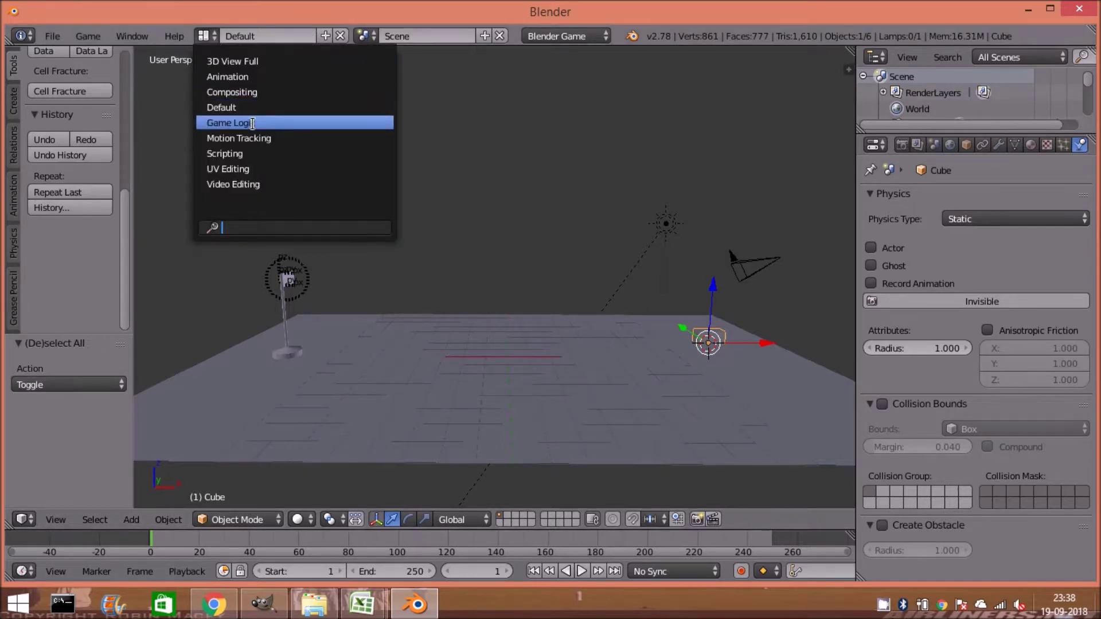
- Switch to the Game Logic layout and set viewport shading to Material
click(253, 123)
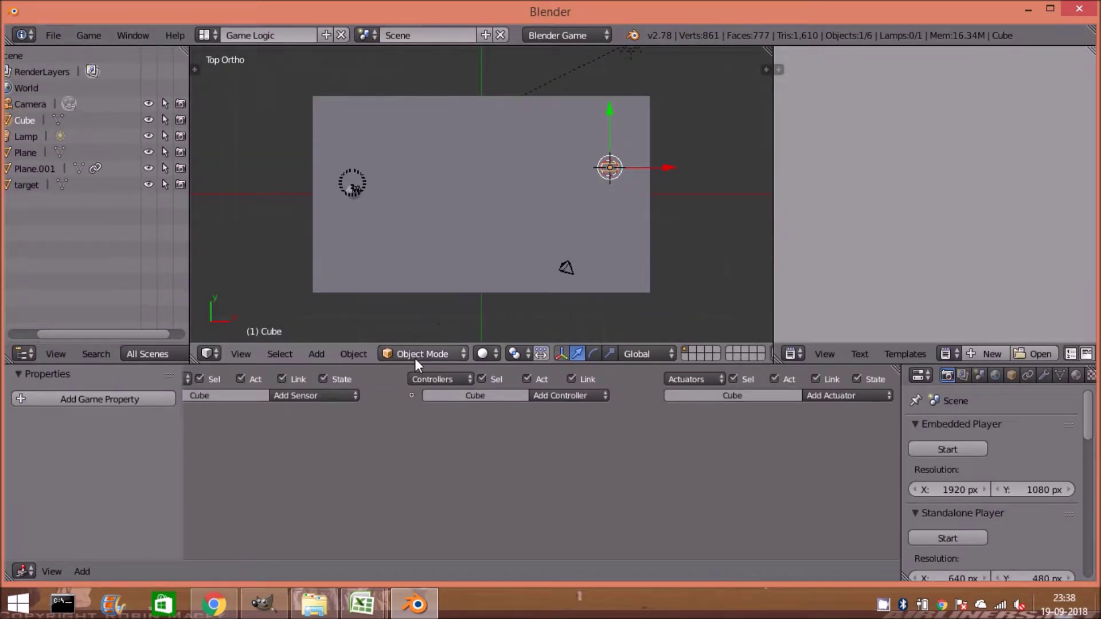
click(481, 353)
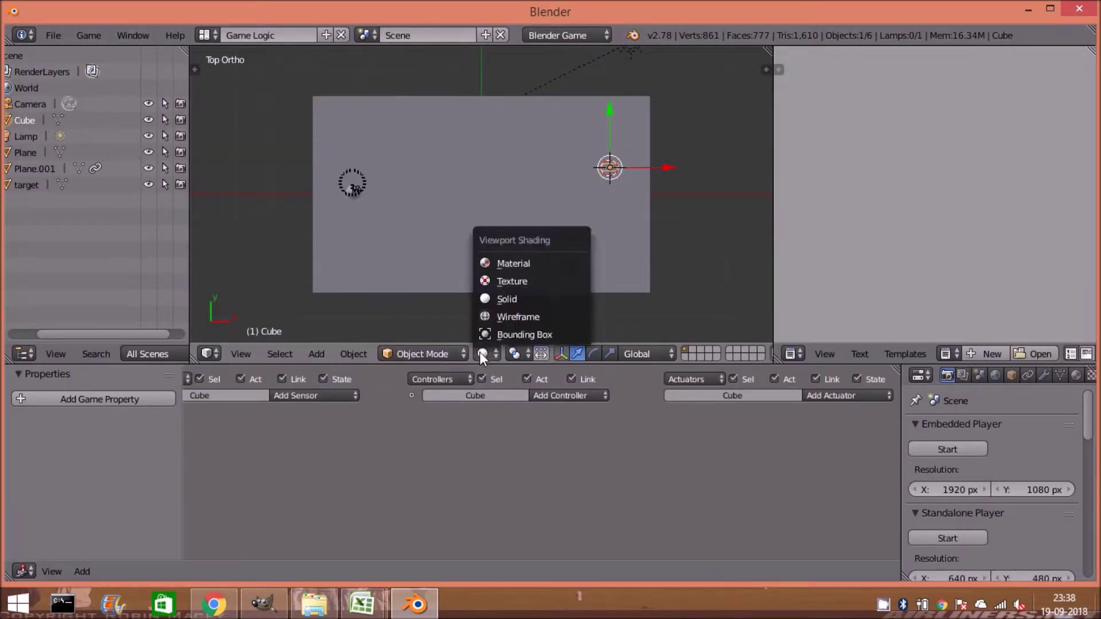
click(513, 264)
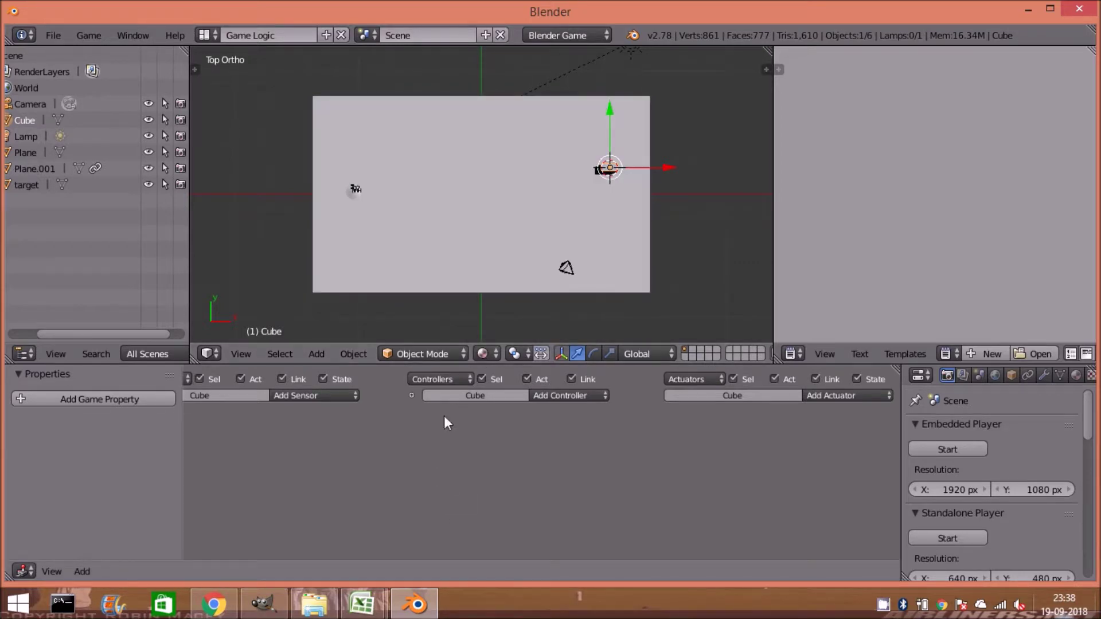
middle_drag(548, 333, 563, 208)
middle_drag(593, 277, 686, 313)
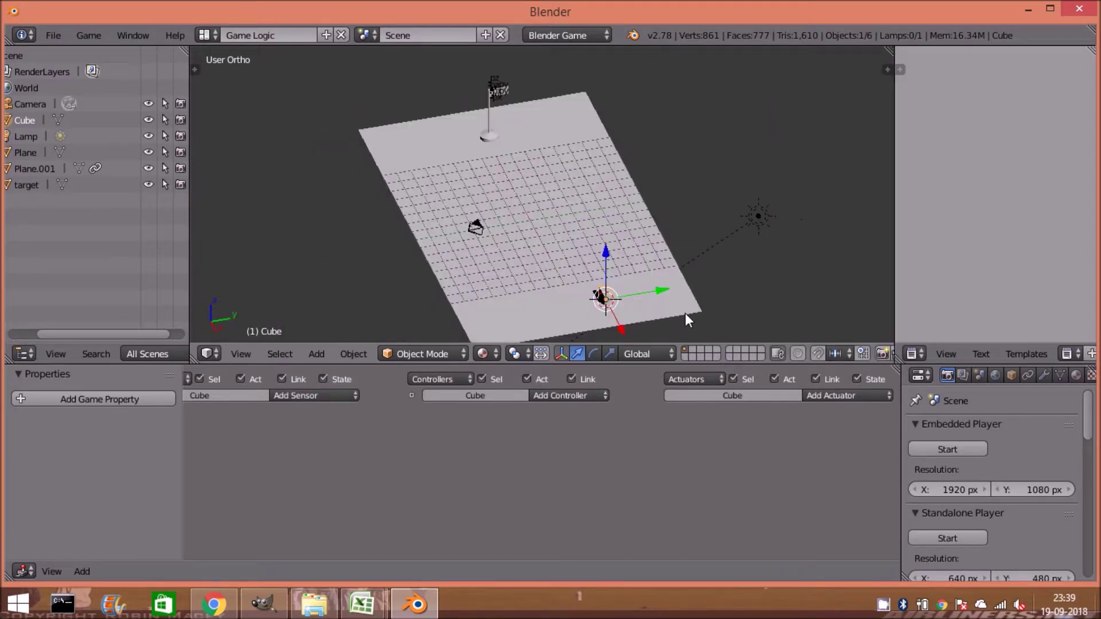
- Duplicate the lamp, move it to the plane's left side, raise it, and rotate it
right_click(764, 216)
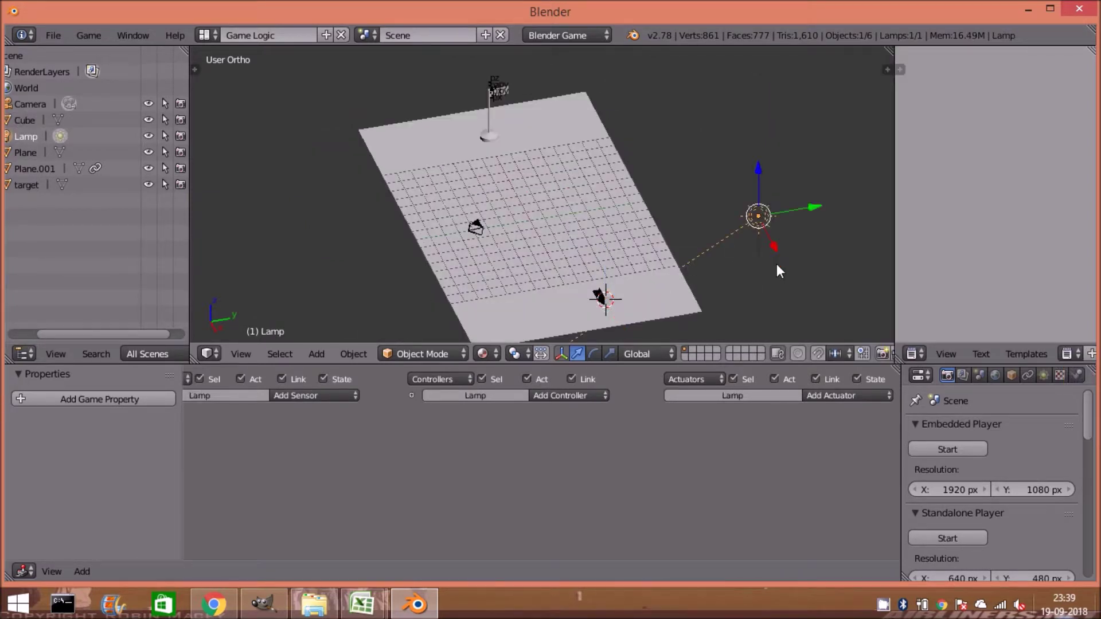
key(shift+d)
right_click(798, 231)
drag(817, 209, 374, 259)
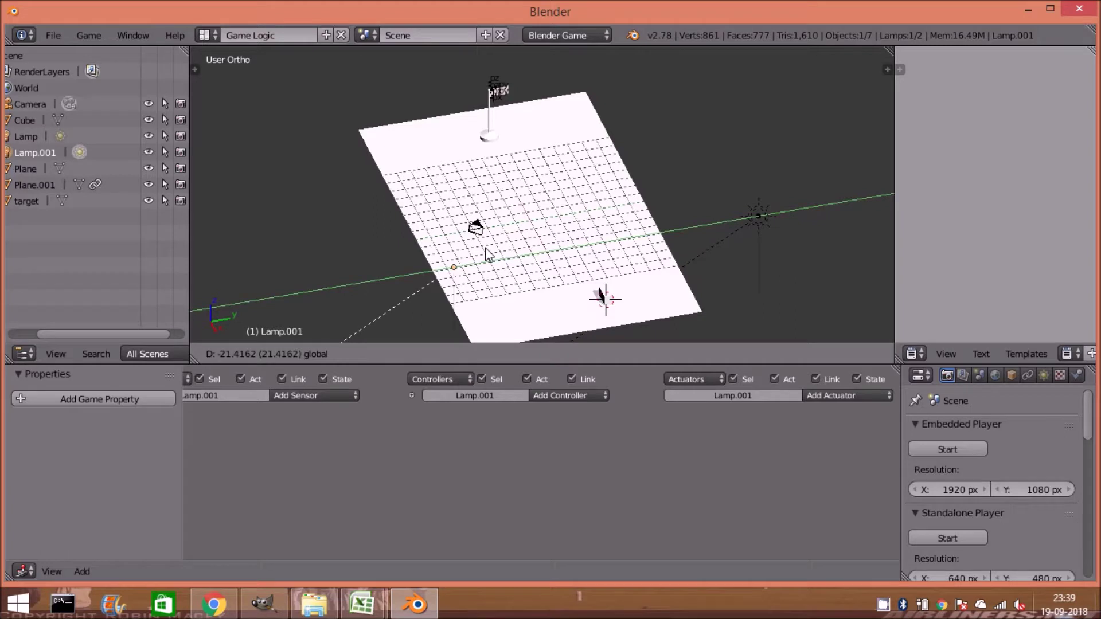
drag(352, 235, 339, 172)
key(r)
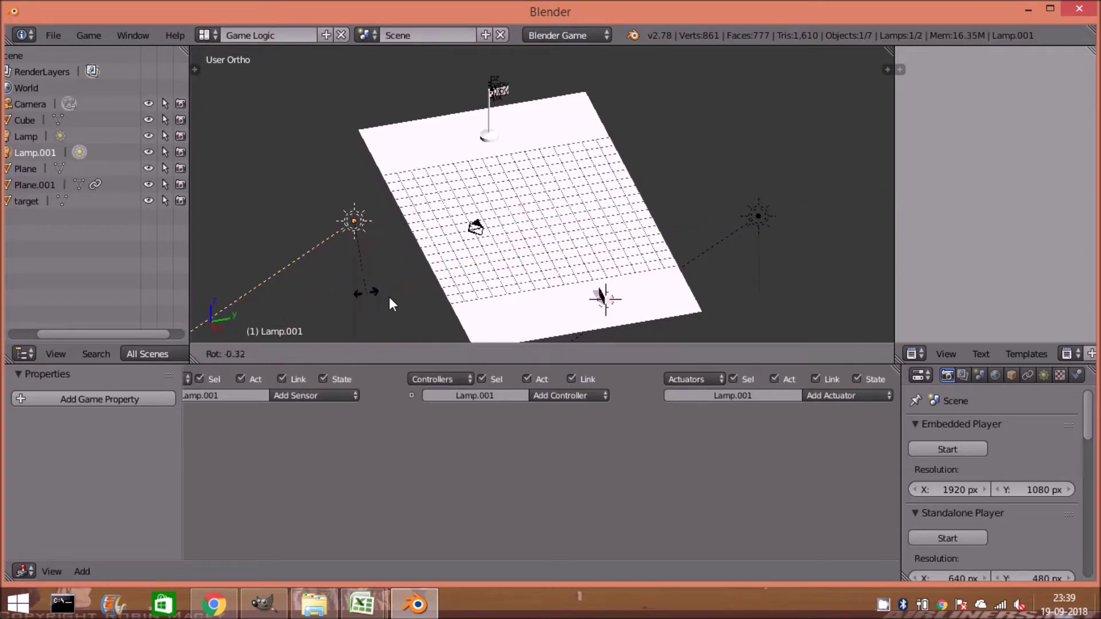
click(506, 121)
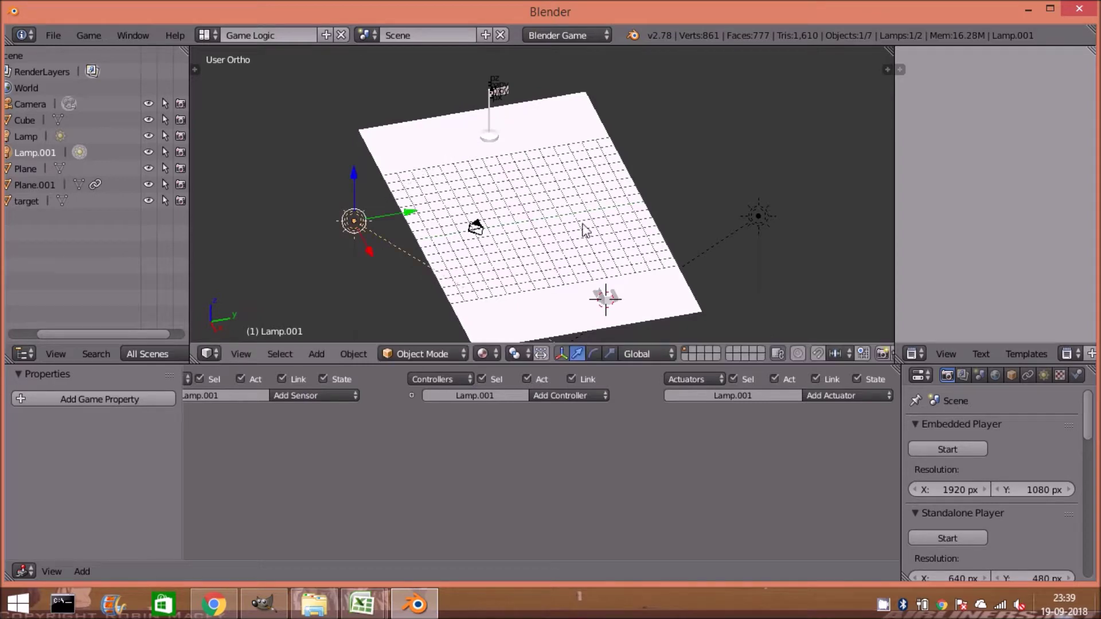
- Orbit to a more frontal view and select then deselect the cube
key(a)
scroll(790, 322, up, 2)
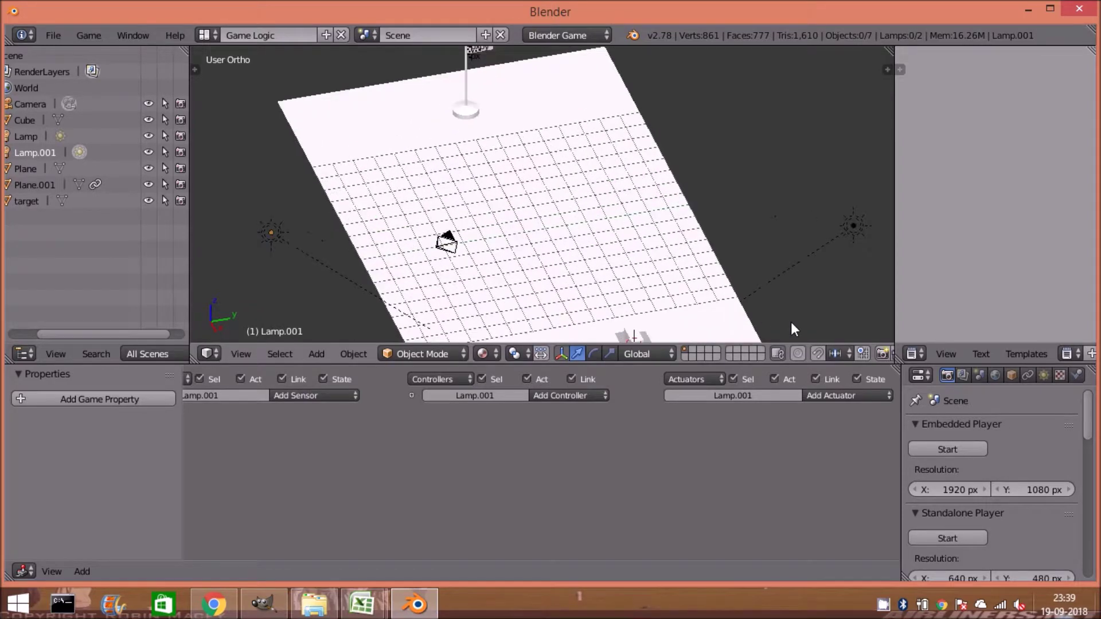
scroll(783, 322, down, 2)
middle_drag(783, 321, 740, 281)
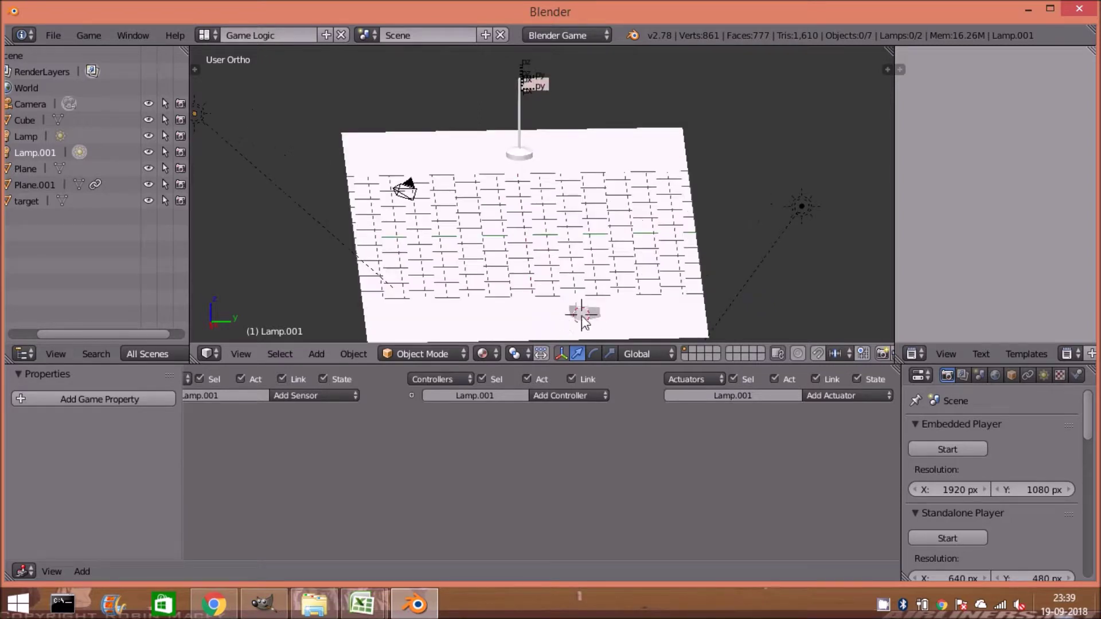
right_click(584, 315)
key(a)
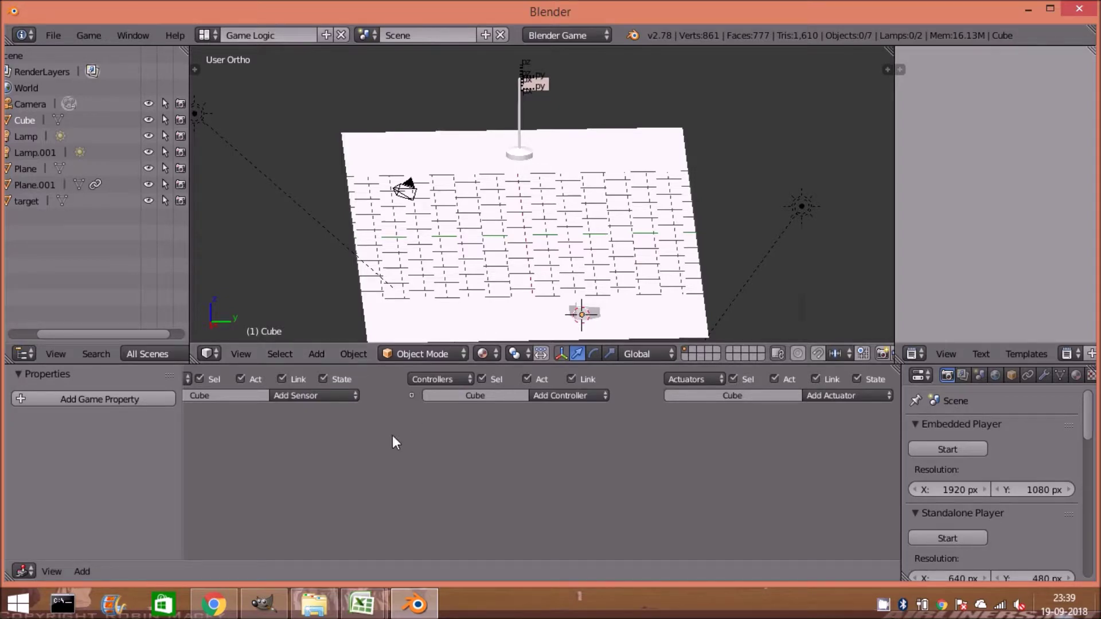
- Select the cube and add an Always sensor and a Motion actuator in the Logic Editor
mouse_move(724, 328)
middle_down()
mouse_move(818, 311)
mouse_move(801, 328)
middle_up()
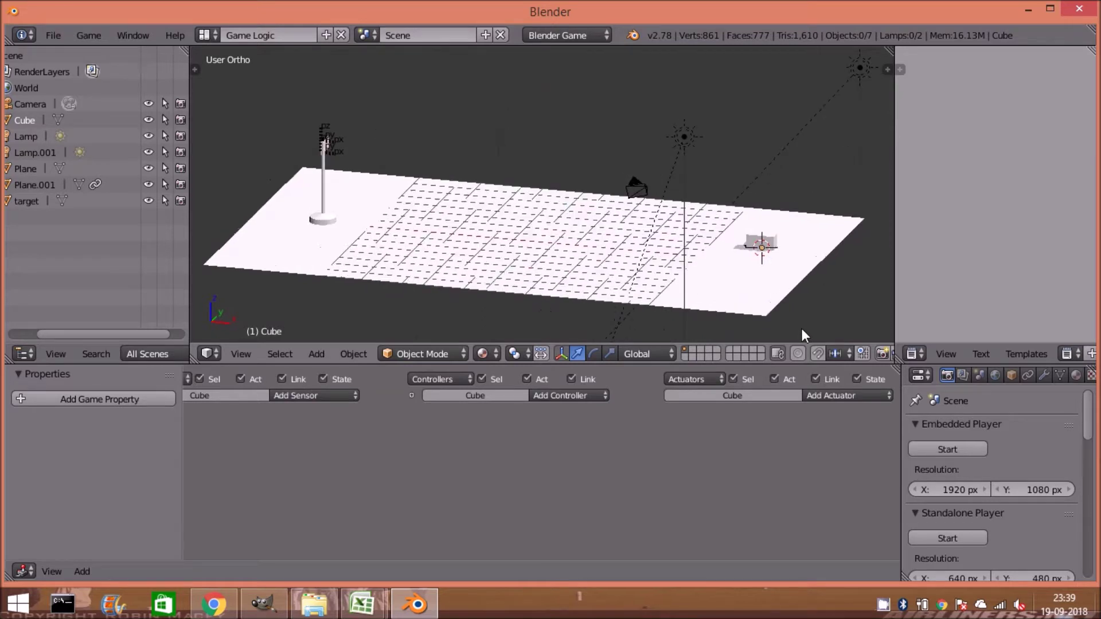
right_click(760, 246)
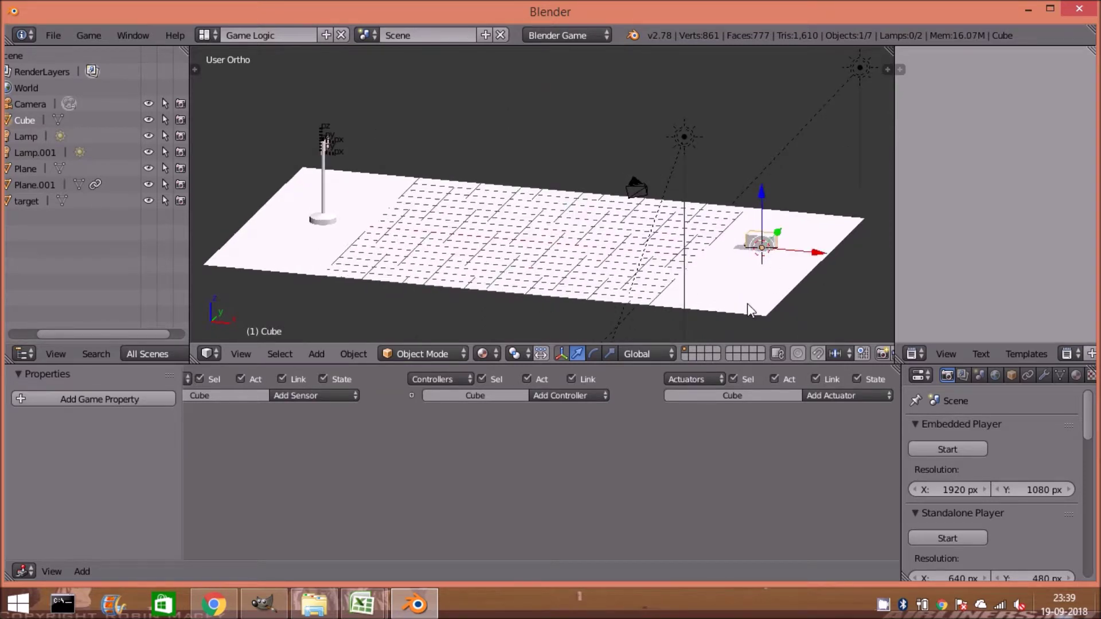
click(311, 394)
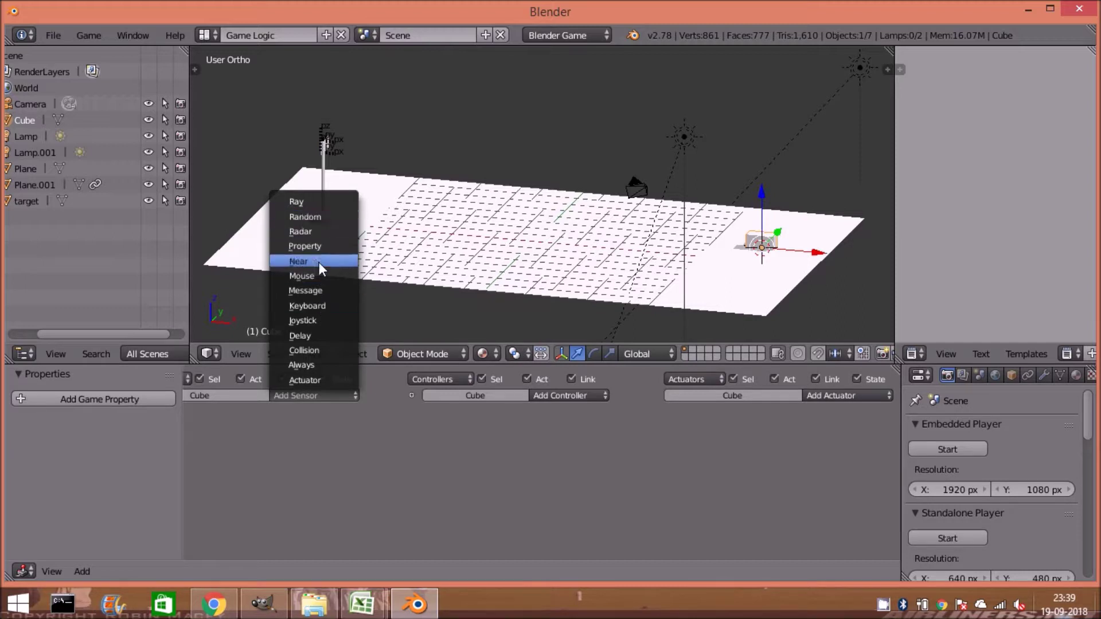
click(323, 366)
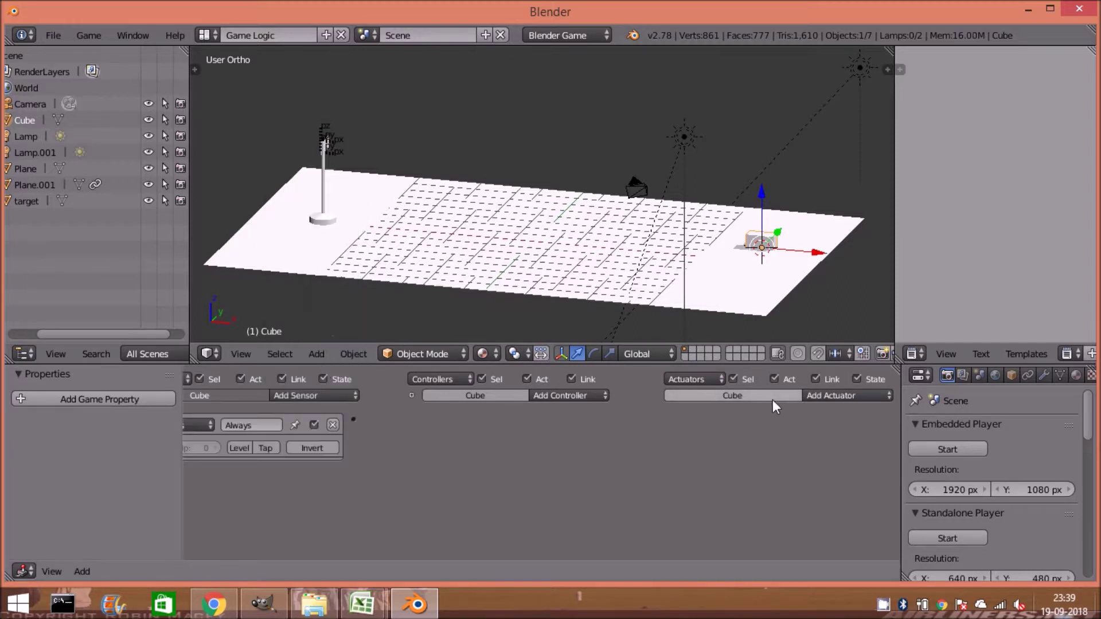
click(852, 397)
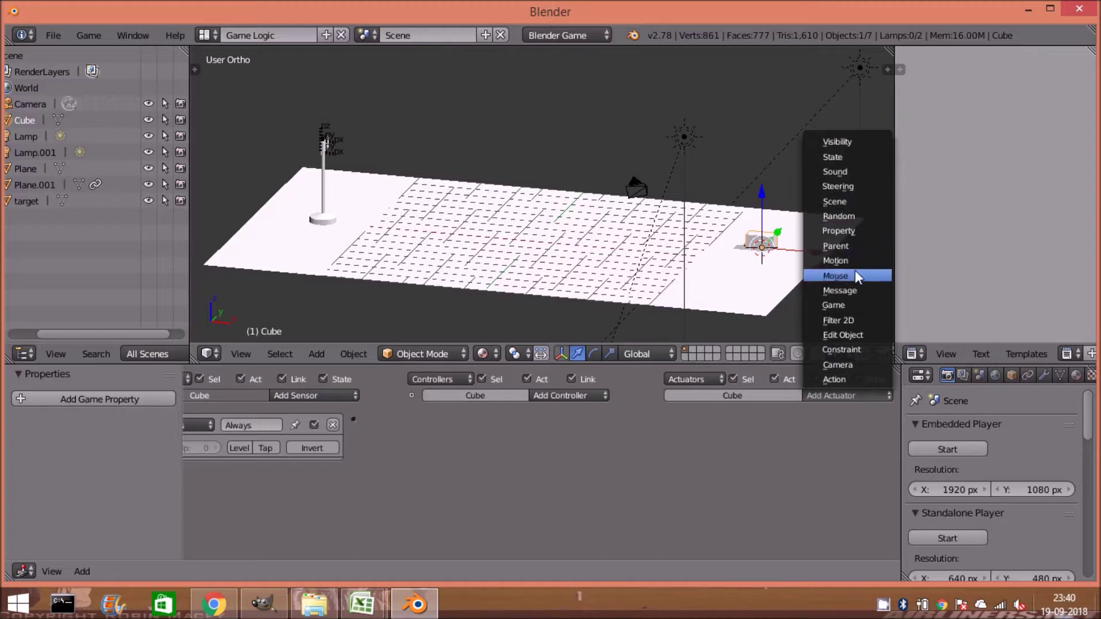
click(853, 262)
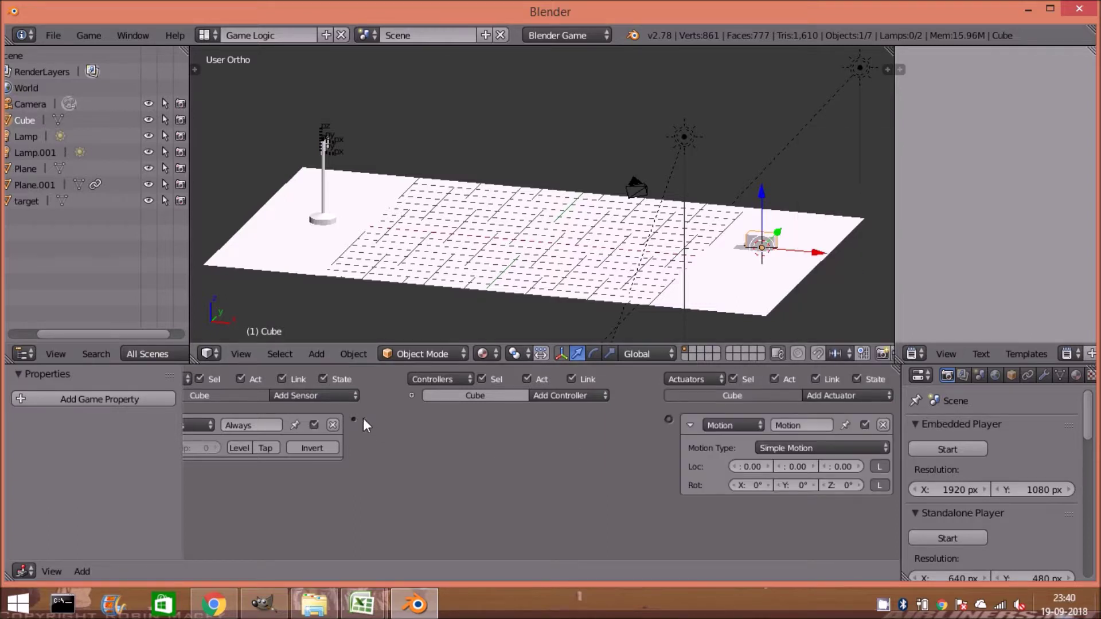
- Link the Always sensor to the Motion actuator, set Loc X to 0.10, and test-run
drag(354, 419, 670, 420)
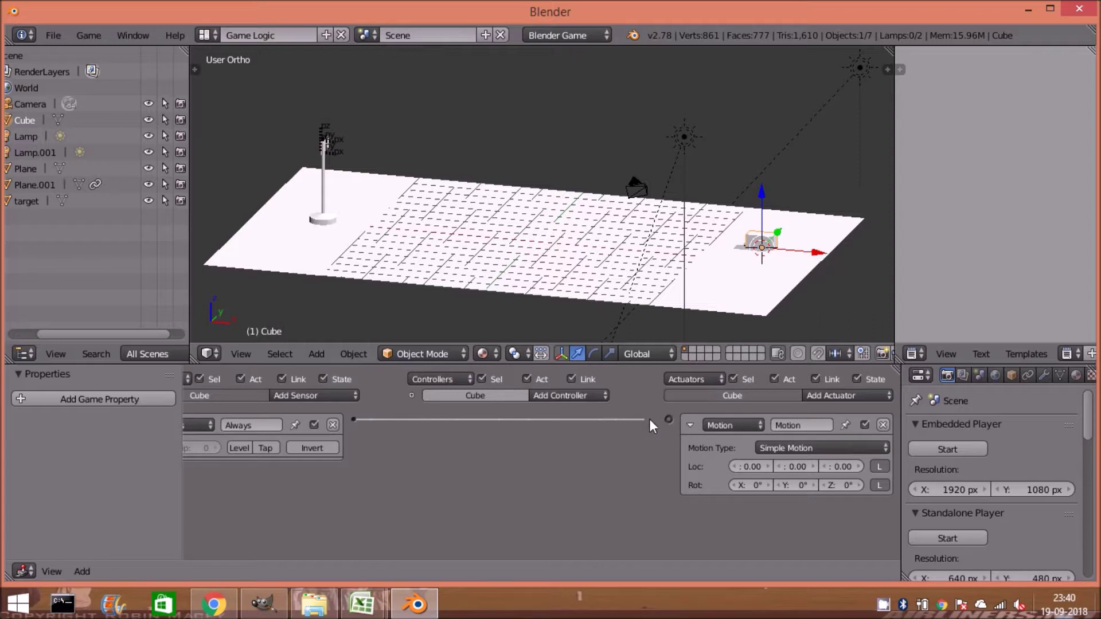
drag(670, 421, 670, 421)
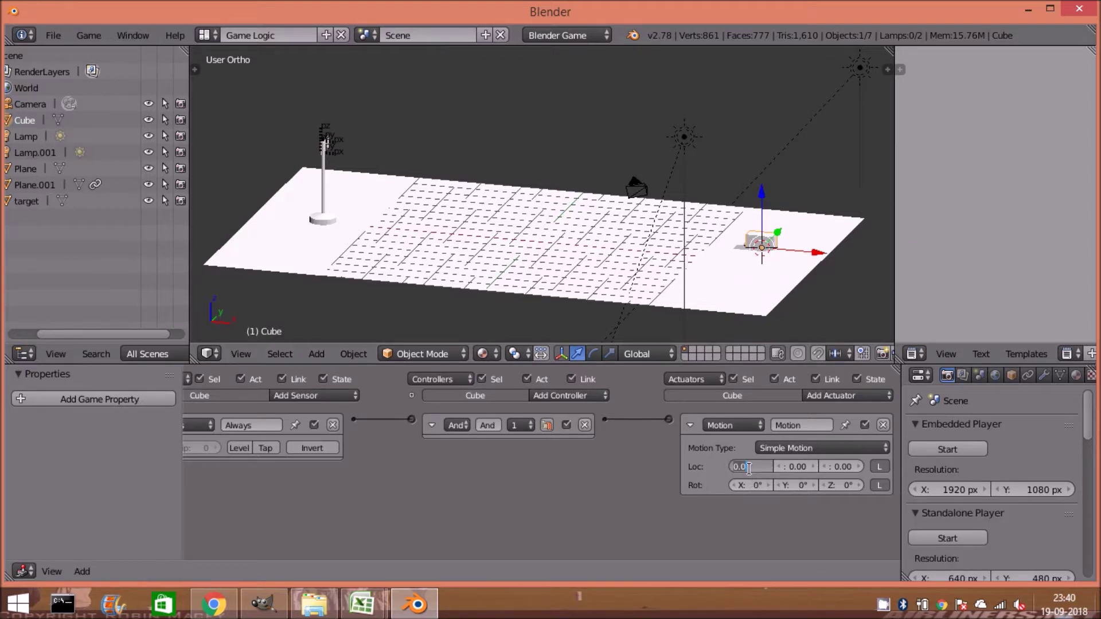
text(1)
key(Return)
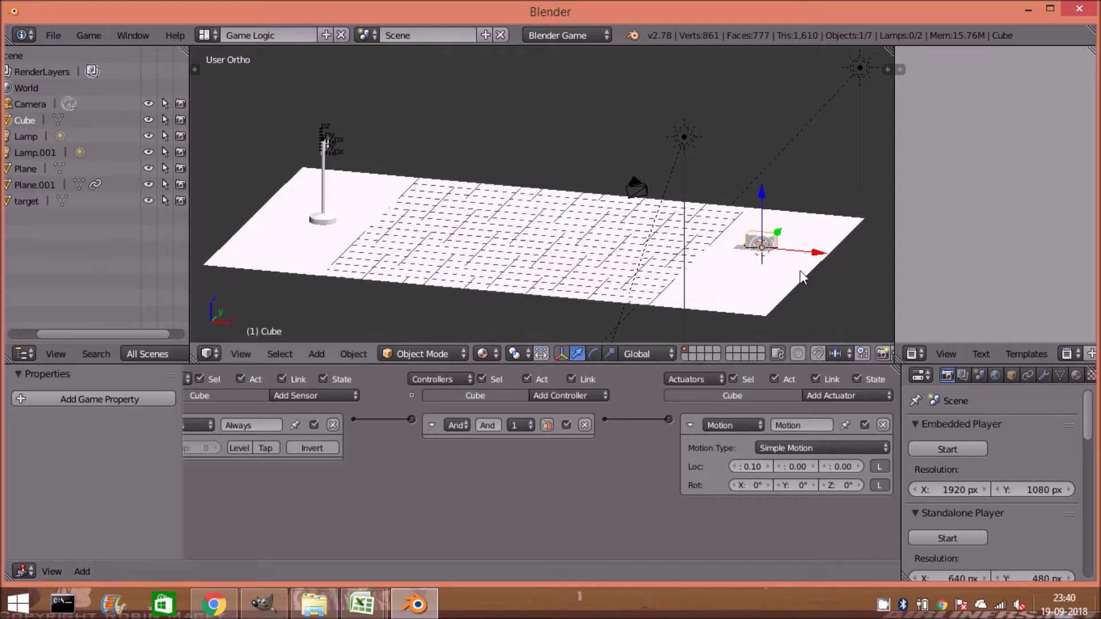
click(818, 308)
key(p)
key(Escape)
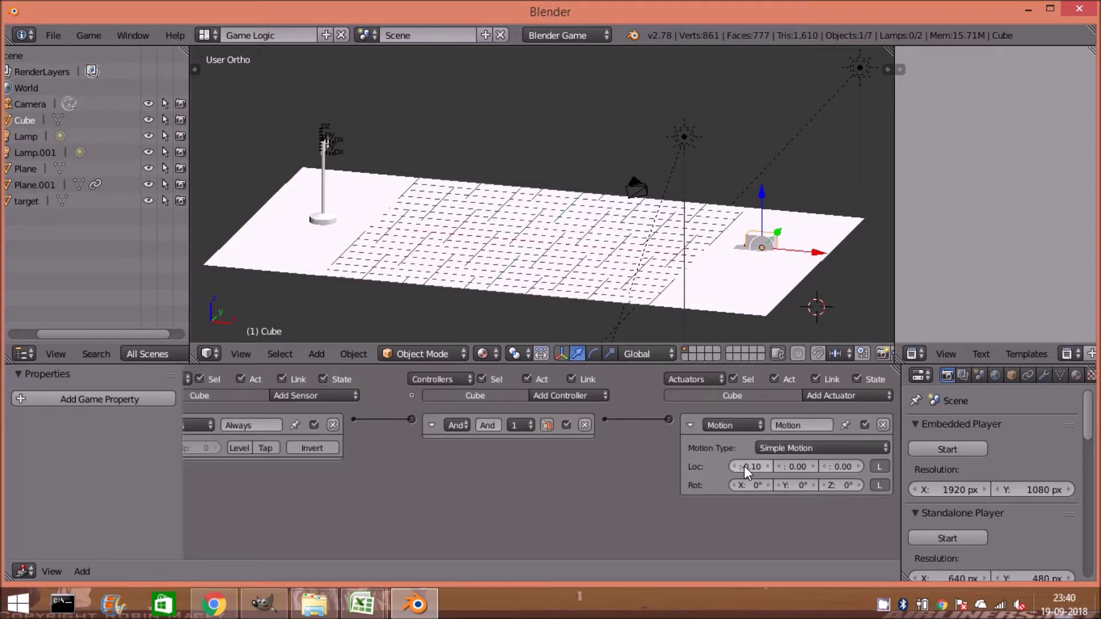
- Reverse Loc X to -0.10, run the game to watch the cube, then fit the logic bricks
key(minus)
key(p)
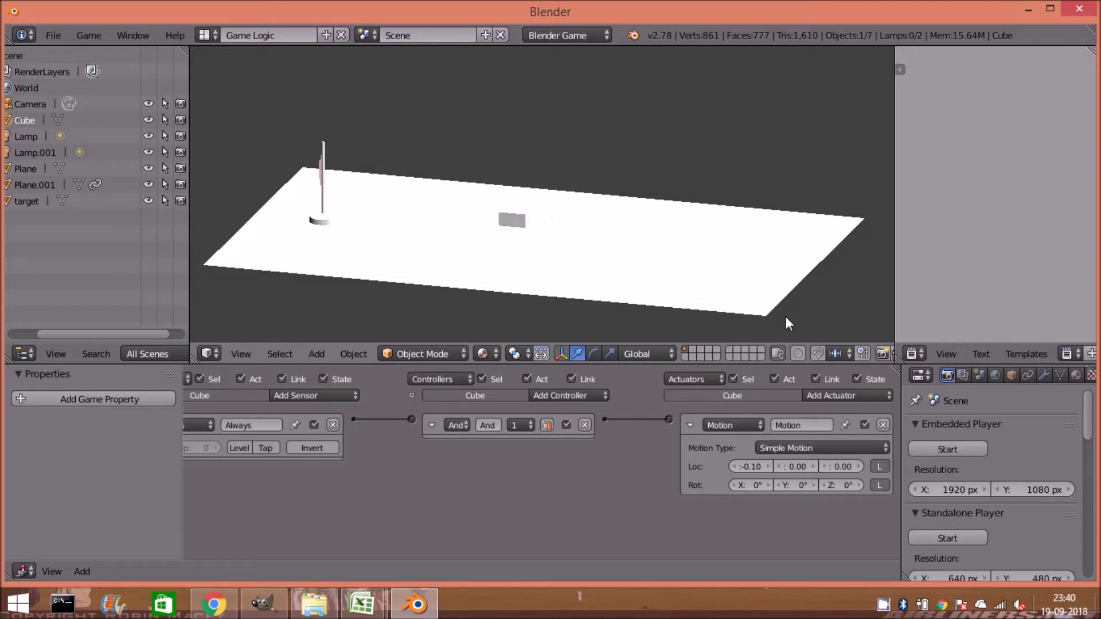
key(Escape)
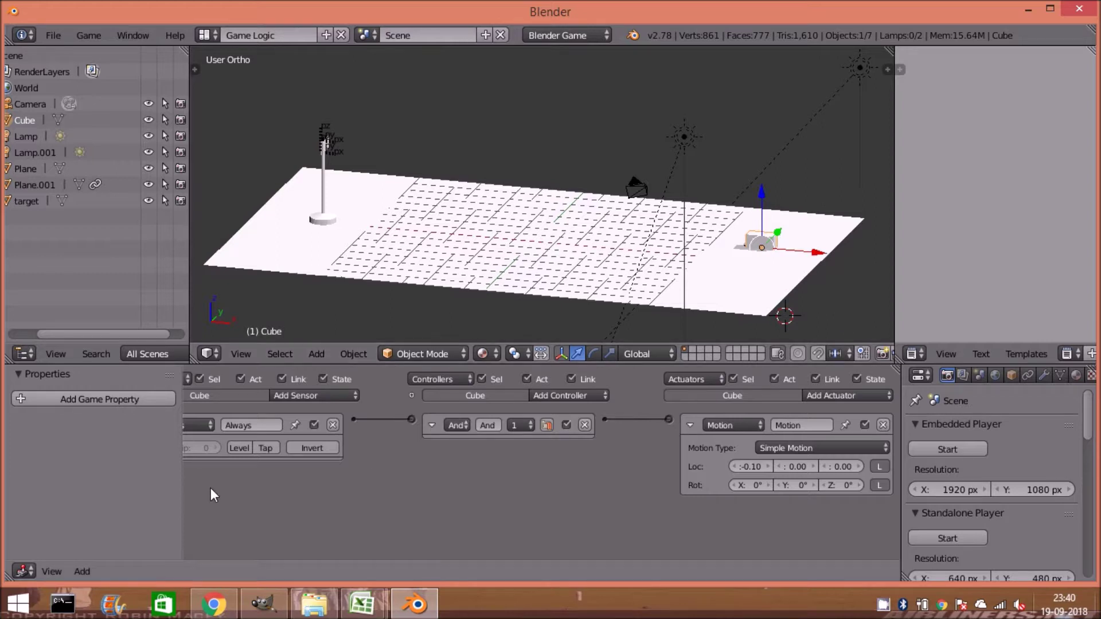
key(Home)
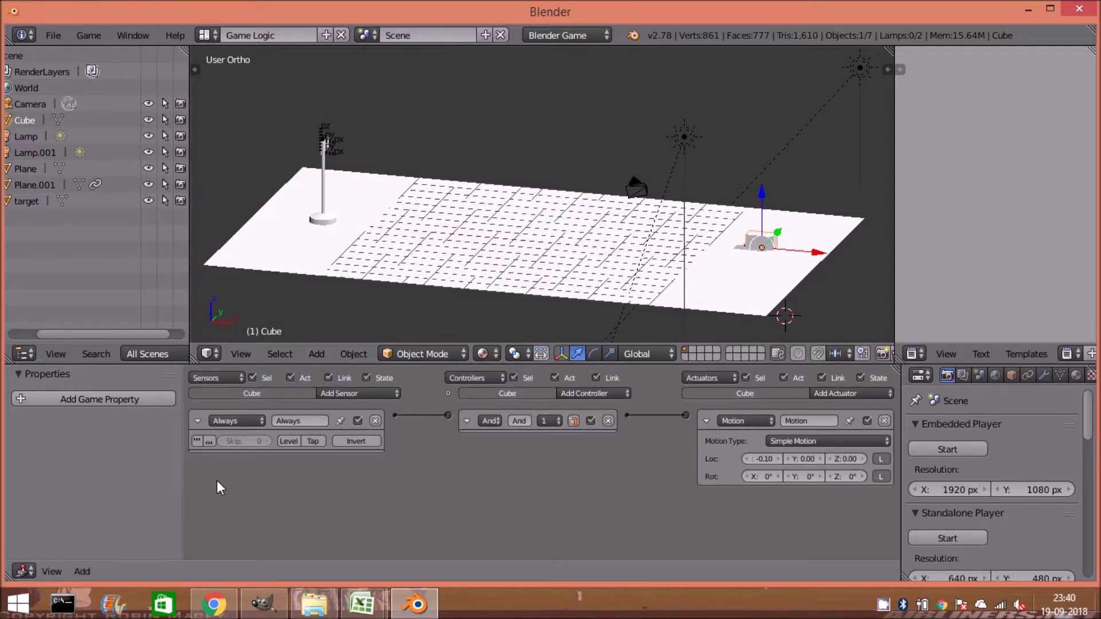
- Make the first sensor a Property sensor checking new integer game property prop equals 1
click(218, 421)
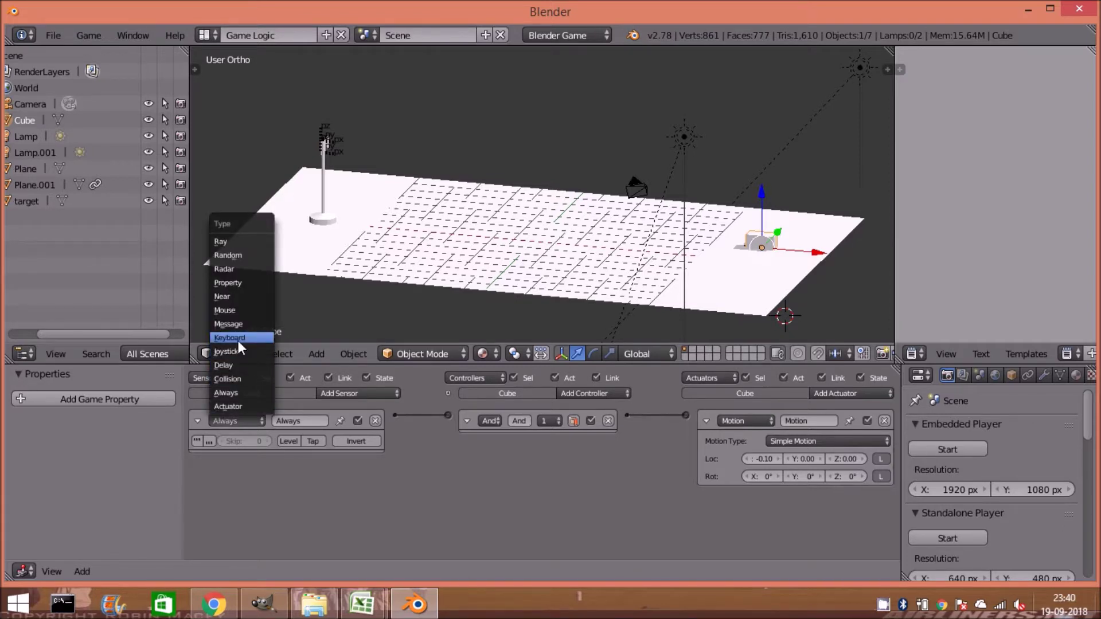
click(229, 421)
click(239, 282)
click(288, 480)
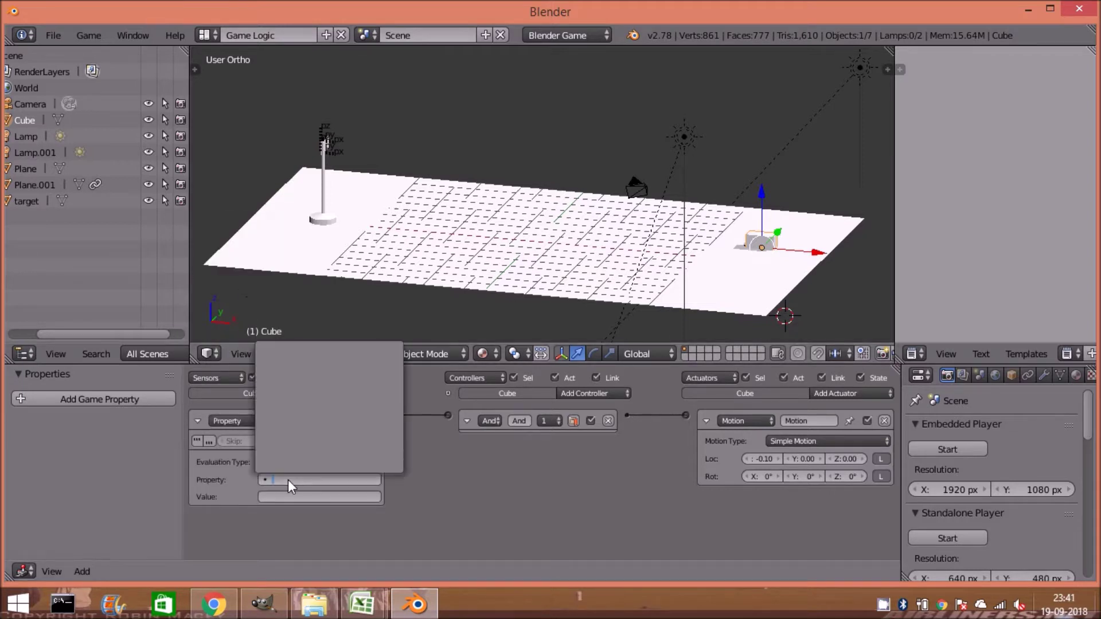
click(94, 400)
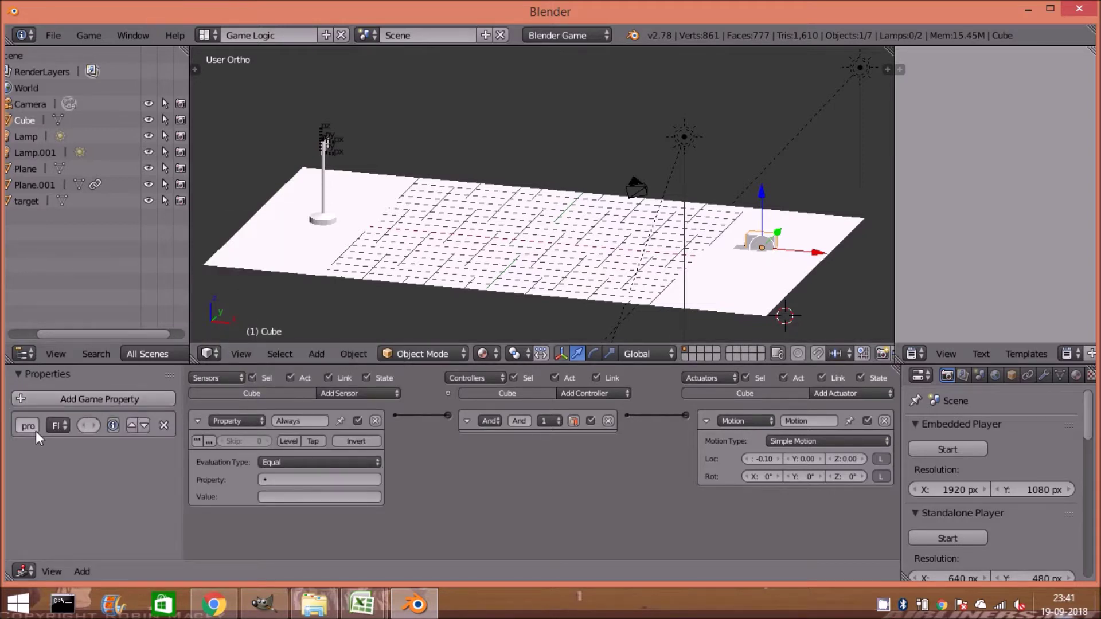
click(57, 426)
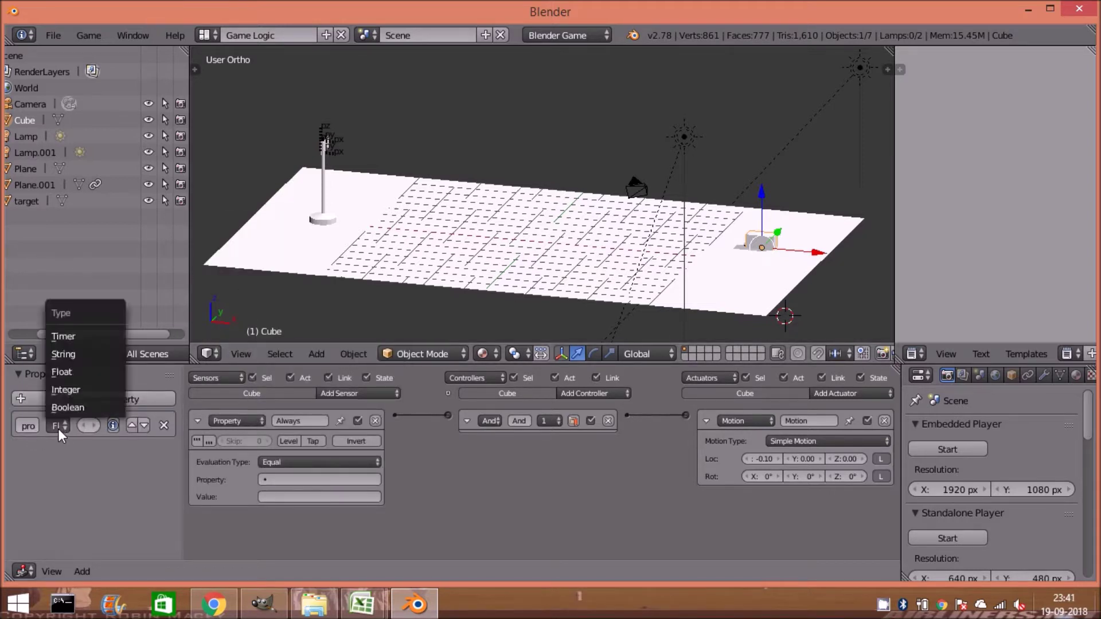
click(71, 386)
click(285, 479)
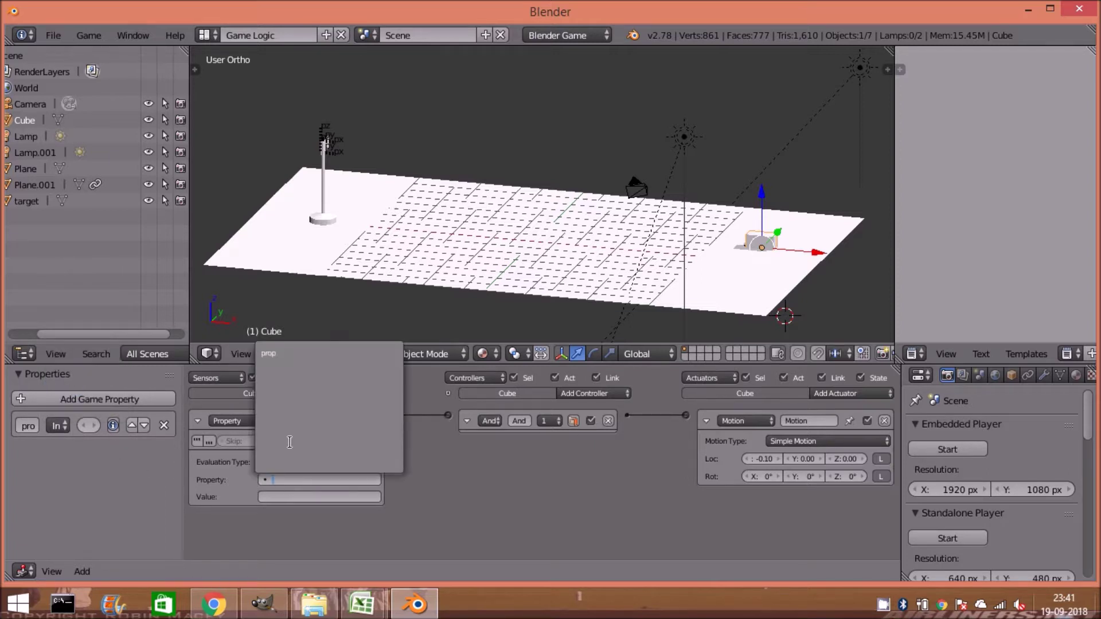
click(278, 357)
click(277, 496)
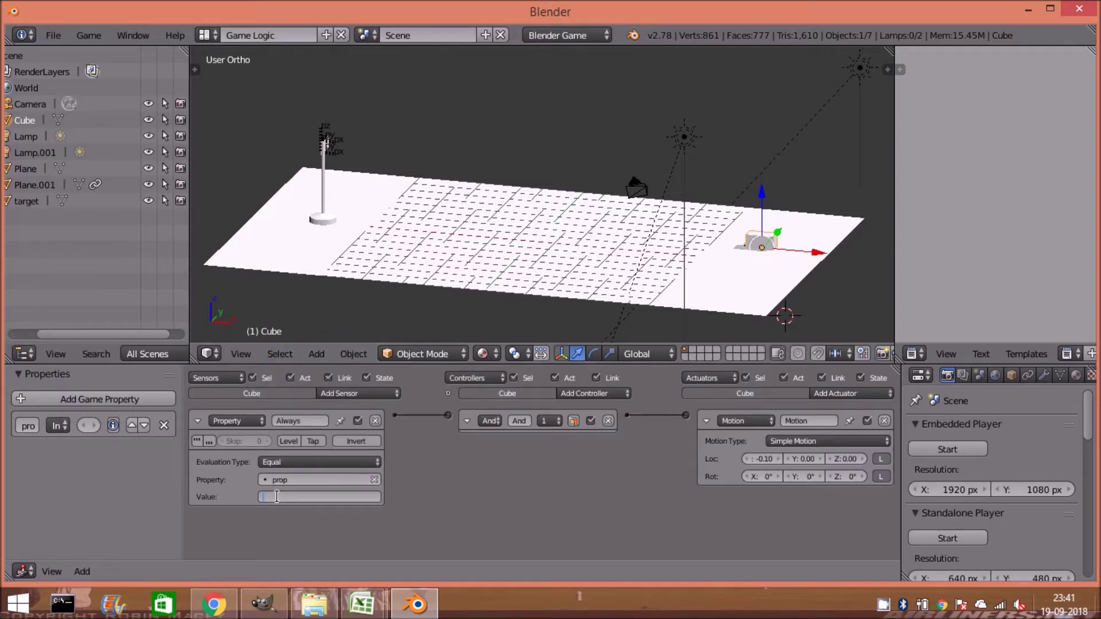
text(1)
- Add a second Property sensor checking prop equals 2
click(342, 395)
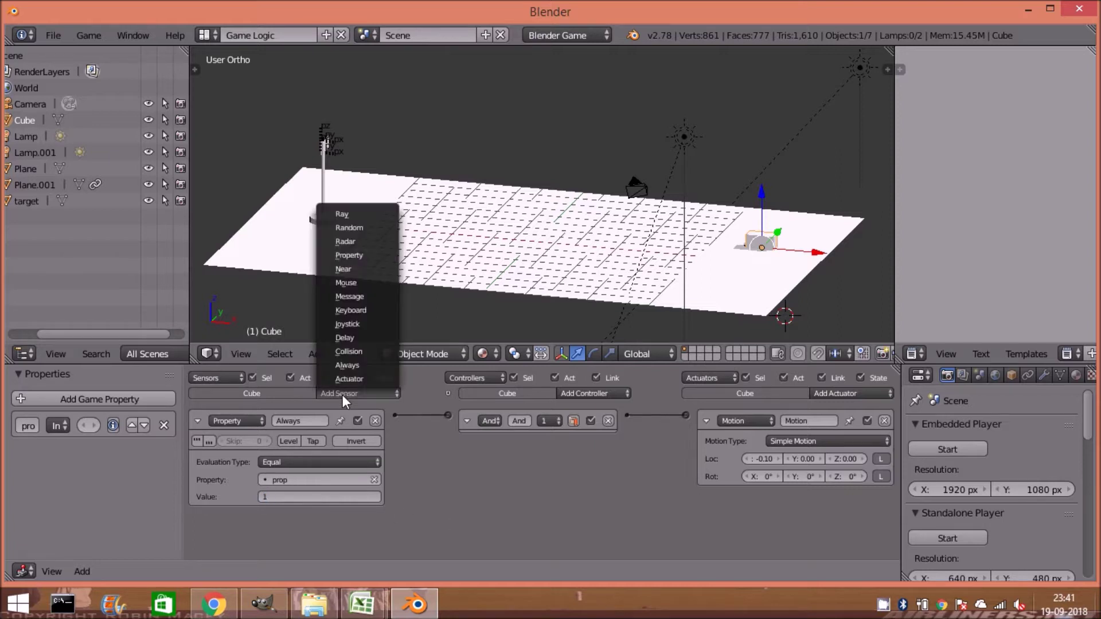
click(377, 256)
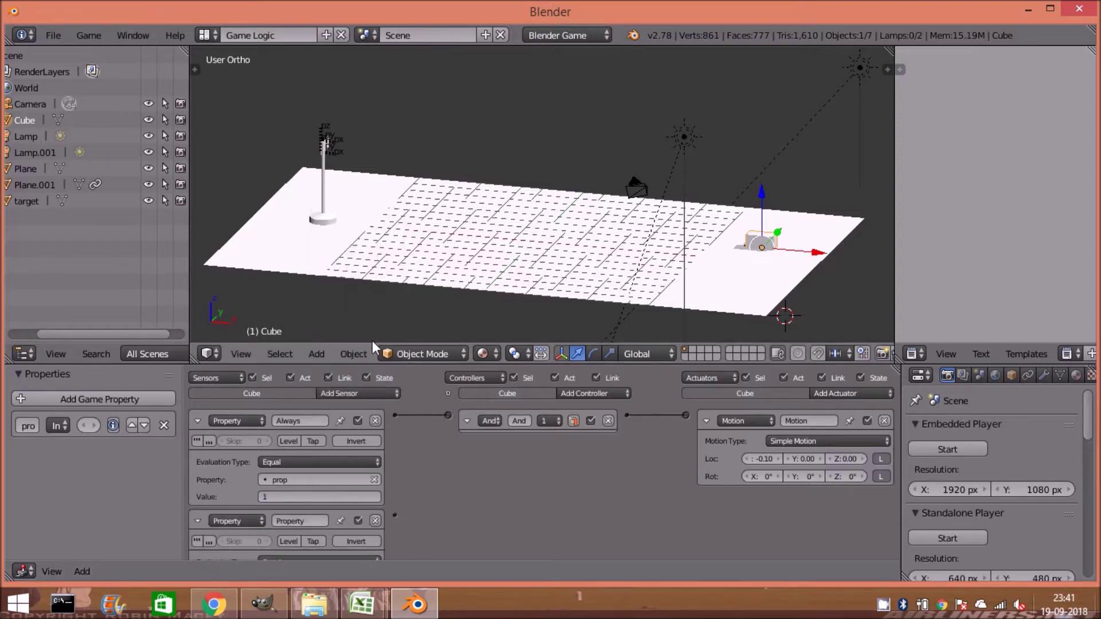
click(197, 421)
click(290, 503)
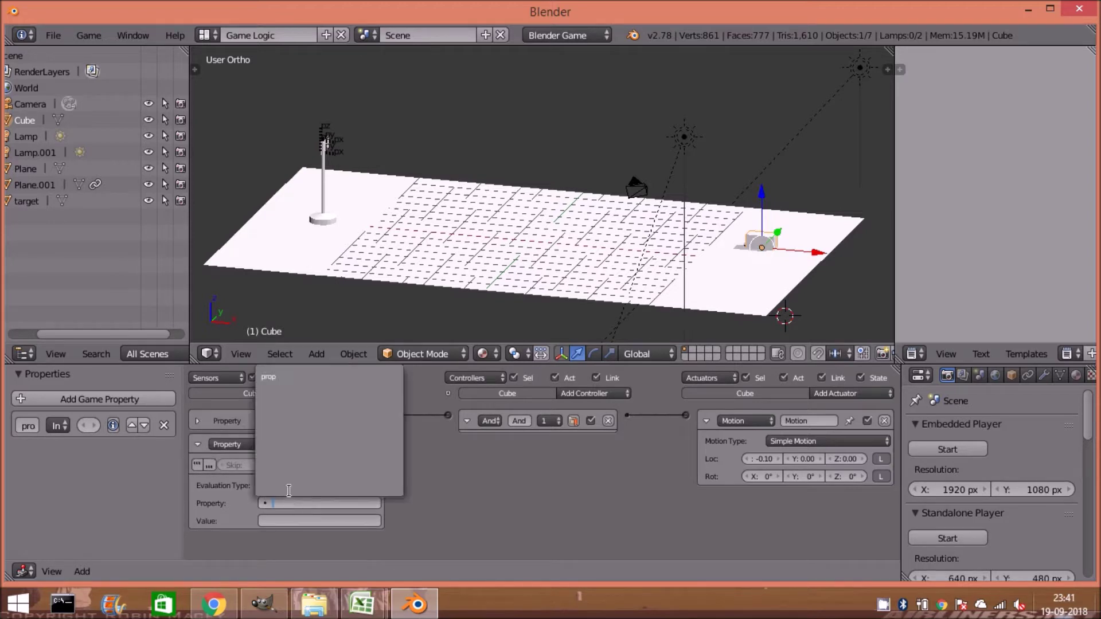
click(289, 378)
click(296, 520)
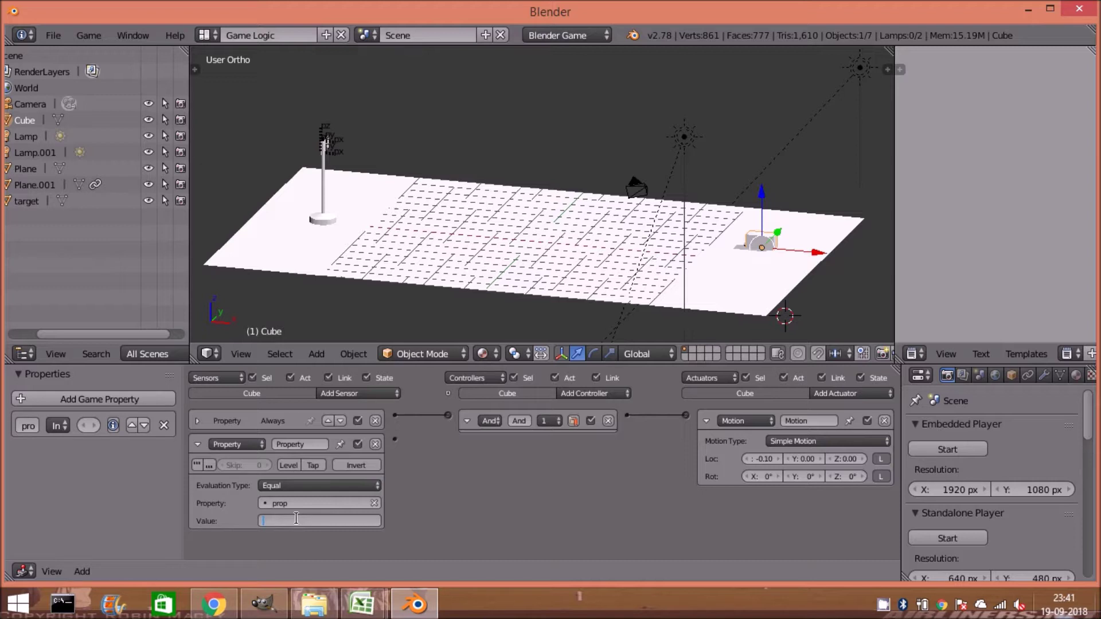
text(2)
key(Return)
- Add a second Motion actuator with Loc X 0.1, linked to the prop = 2 sensor
click(704, 422)
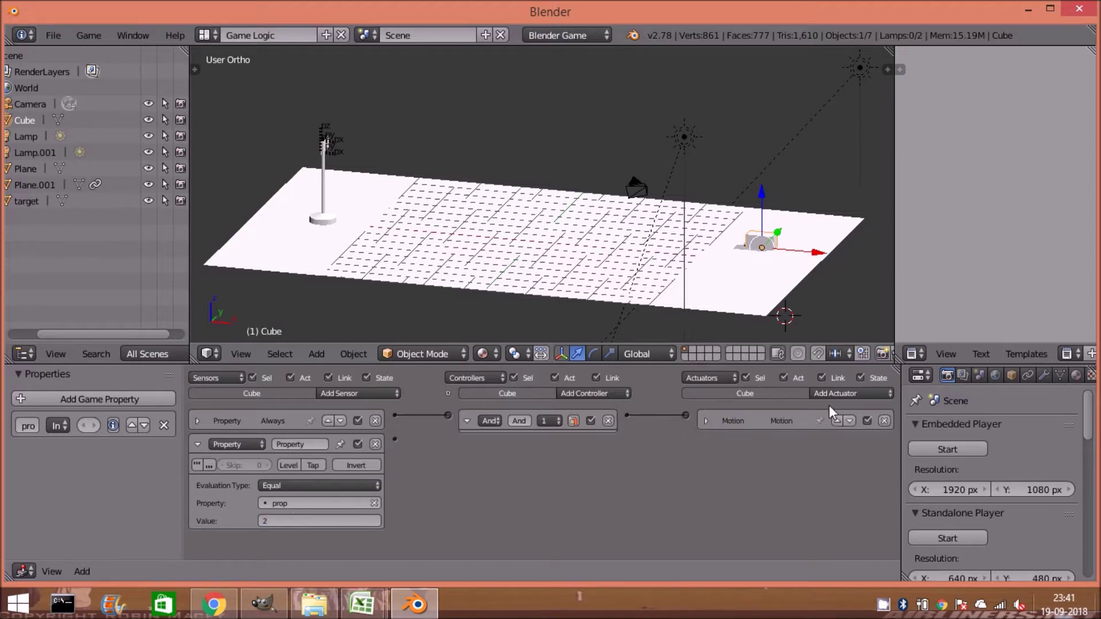
click(845, 396)
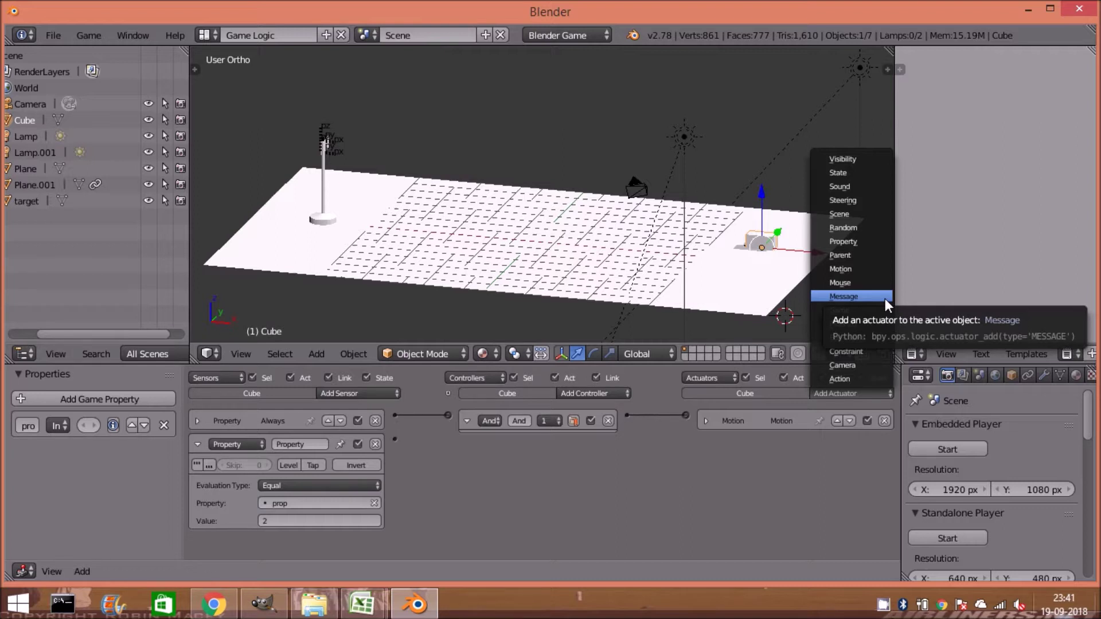
click(864, 268)
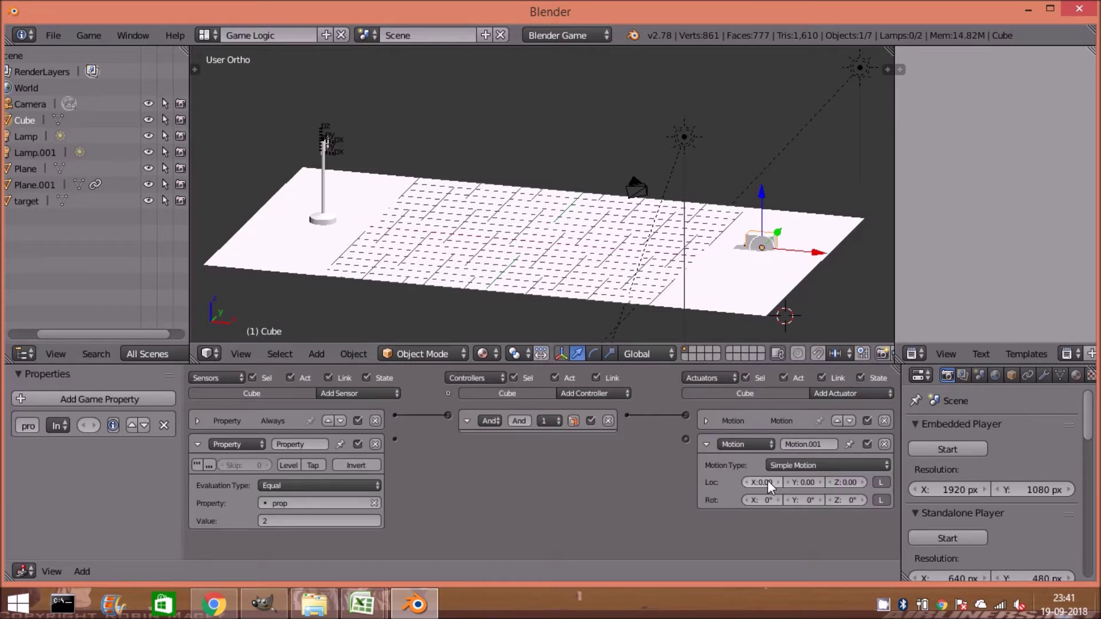
text(0.1)
key(Return)
drag(396, 439, 687, 438)
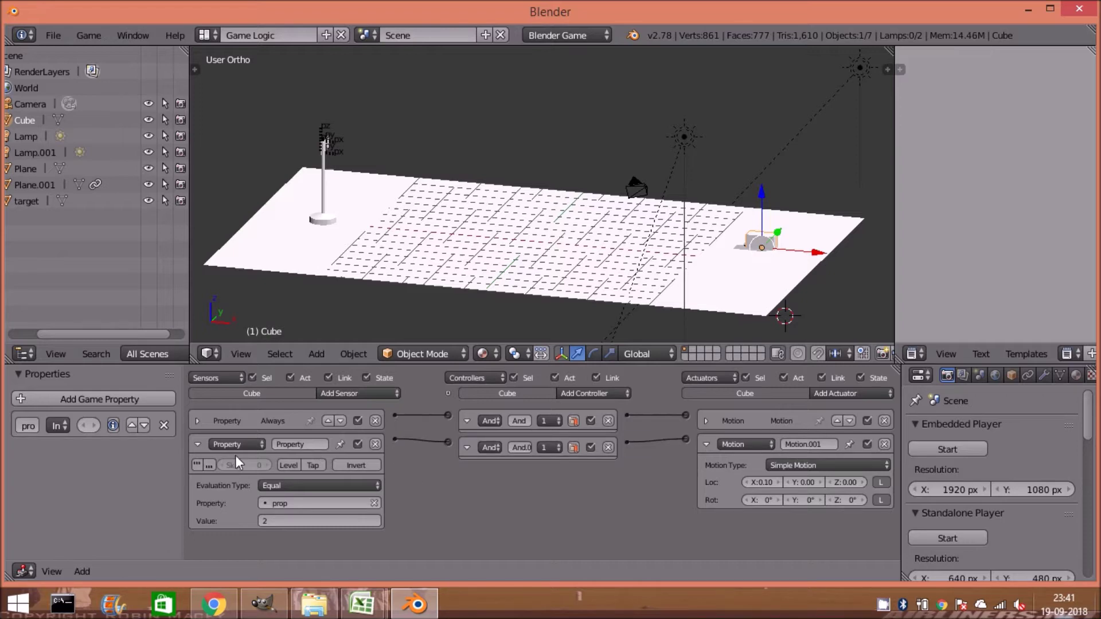
click(201, 446)
click(357, 395)
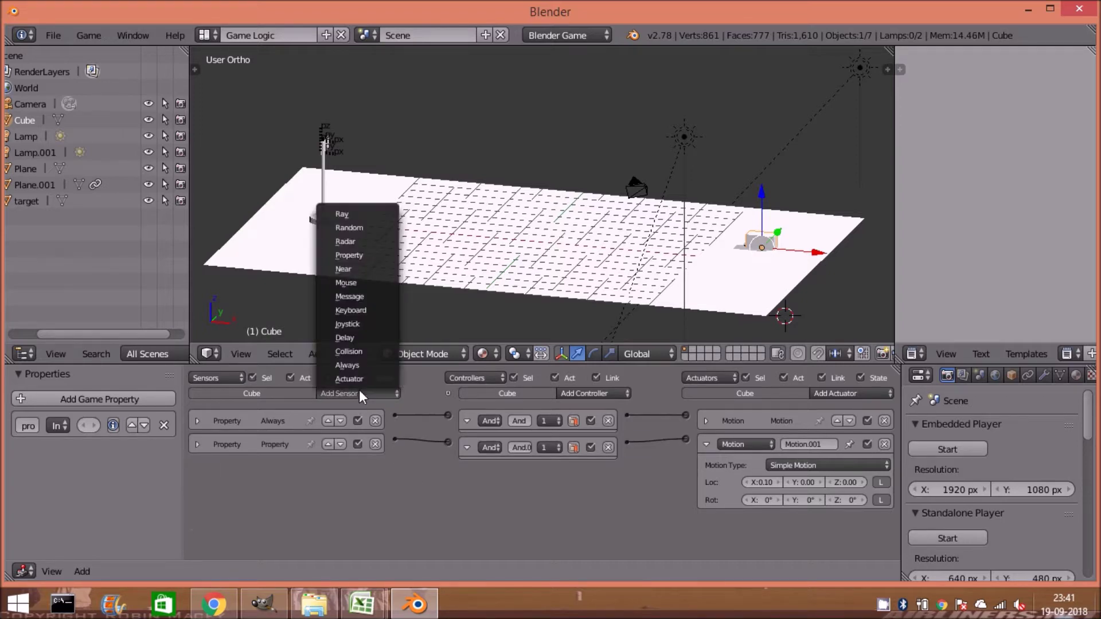
- Add a third Property sensor checking prop equals 0
click(355, 257)
click(277, 528)
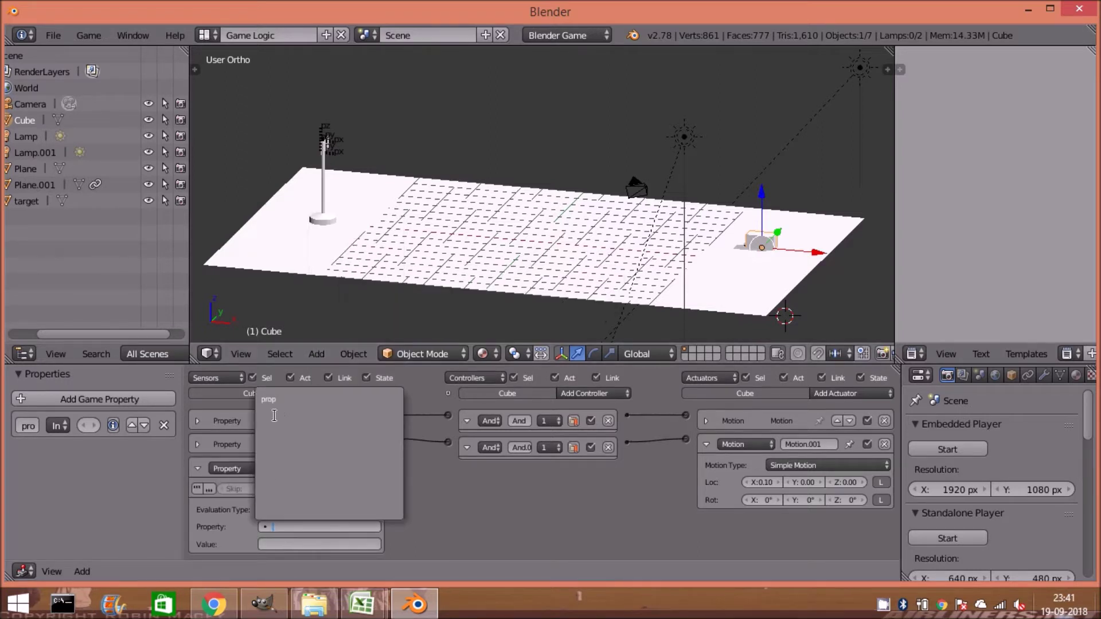
click(274, 400)
click(290, 542)
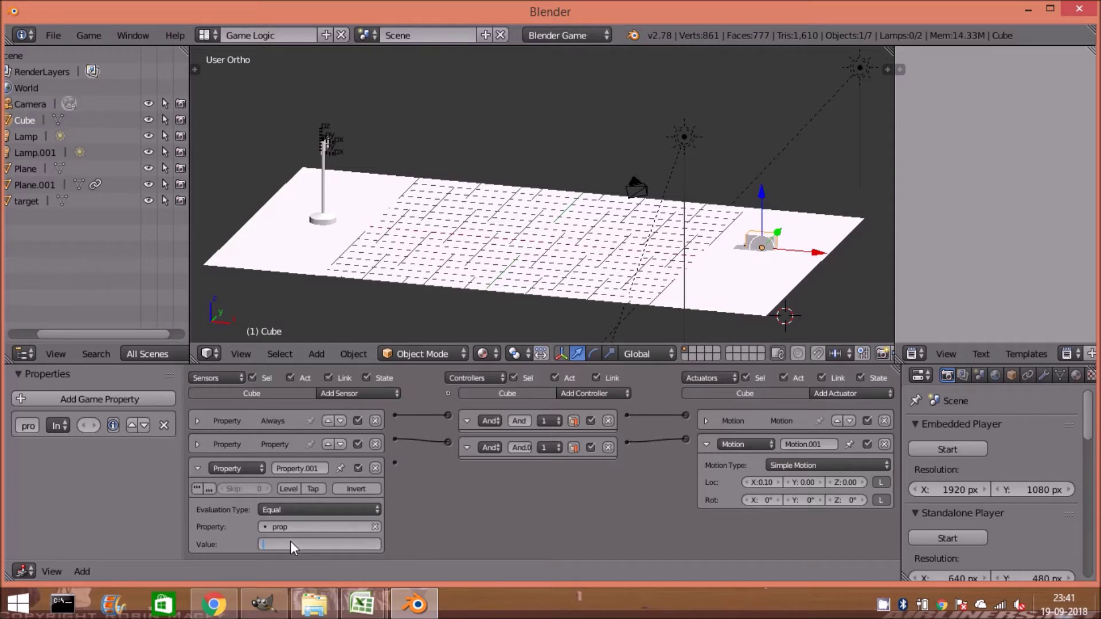
text(0)
key(Return)
key(BackSpace)
key(Return)
- Add a third Motion actuator rotating Z by 1°, linked to the prop = 0 sensor
click(705, 444)
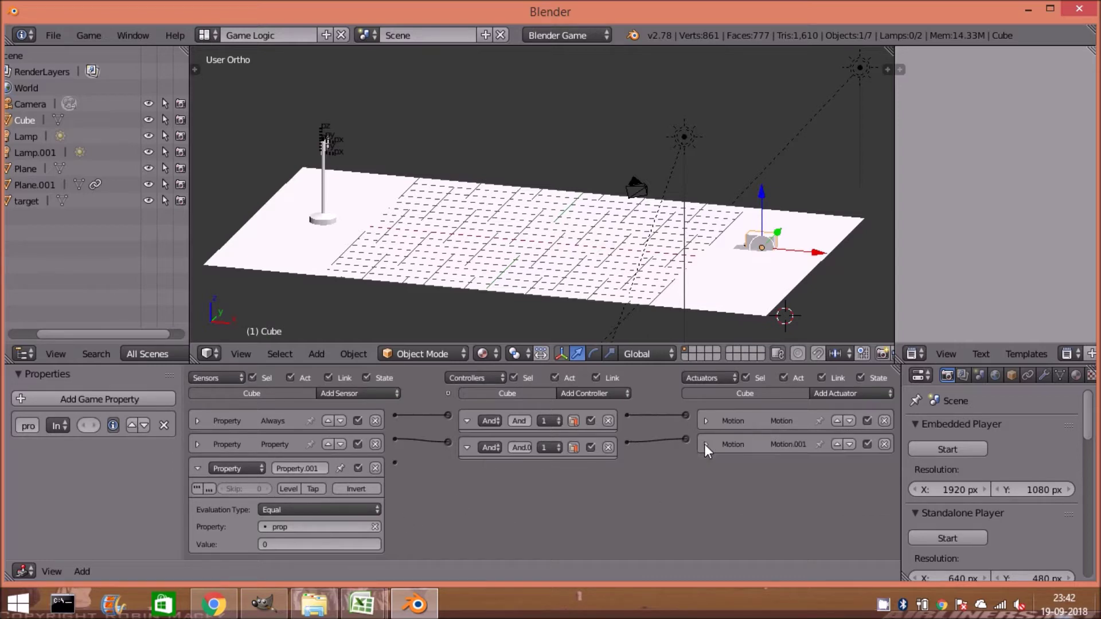
click(862, 393)
click(863, 270)
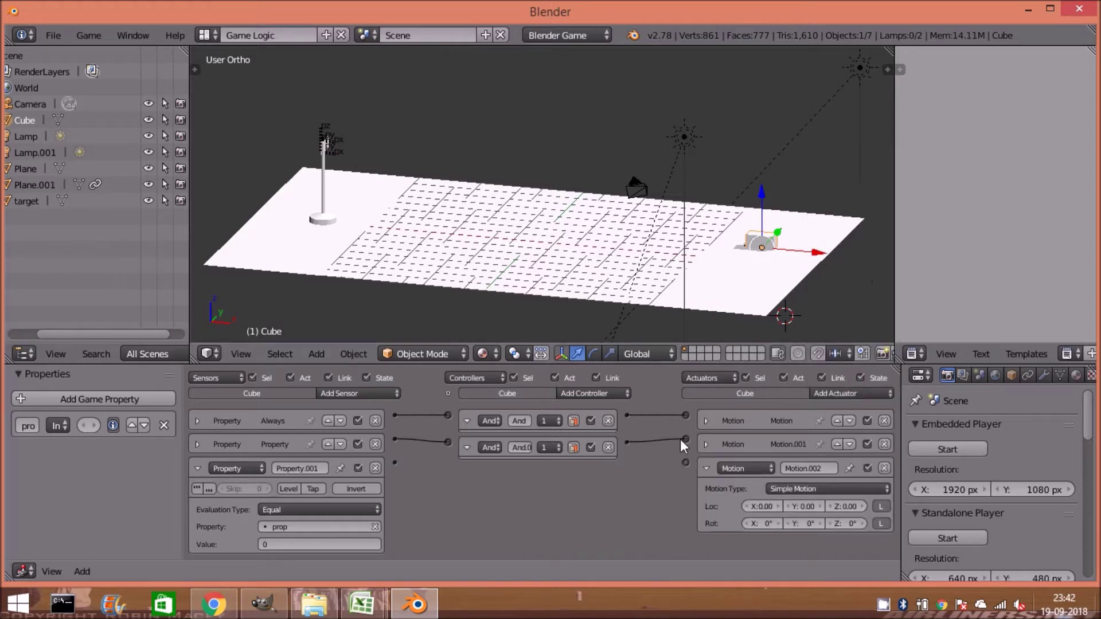
drag(394, 462, 686, 462)
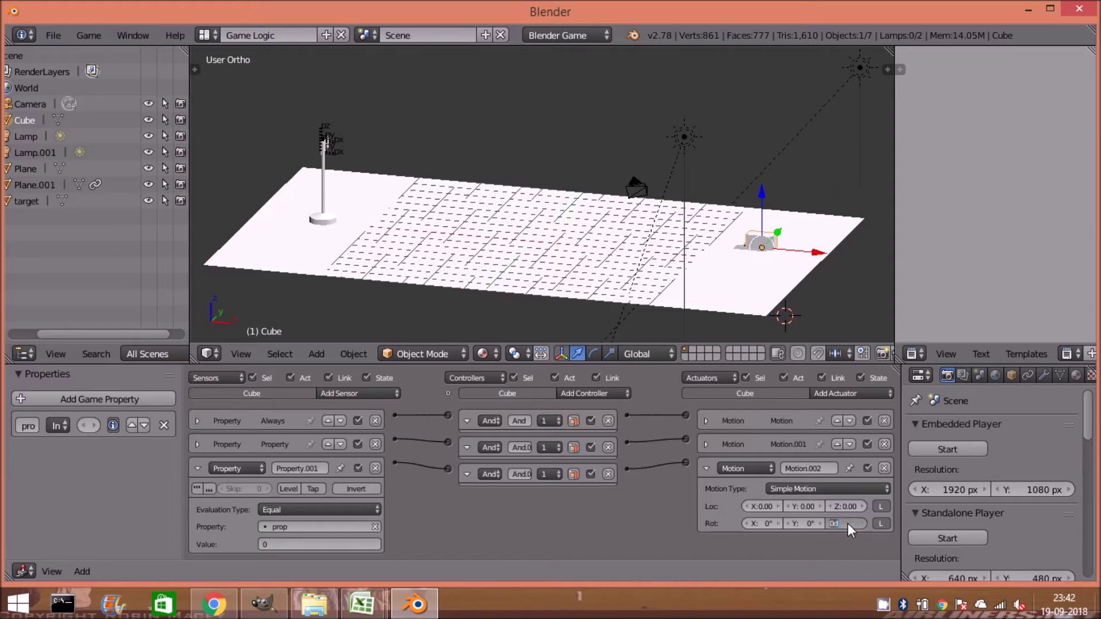
text(1)
key(Return)
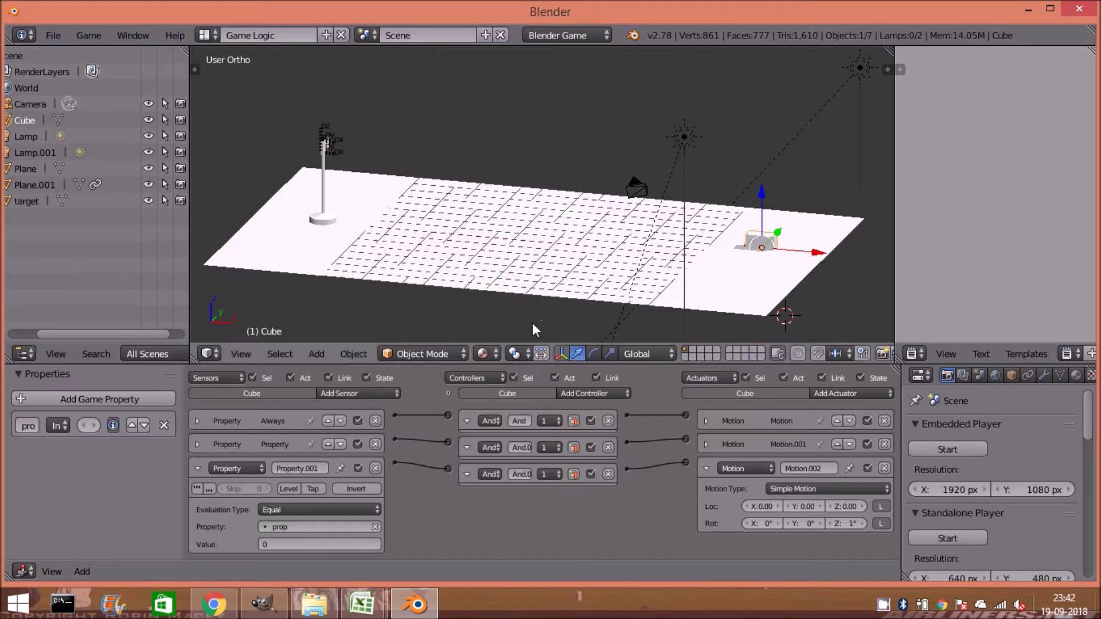
click(196, 469)
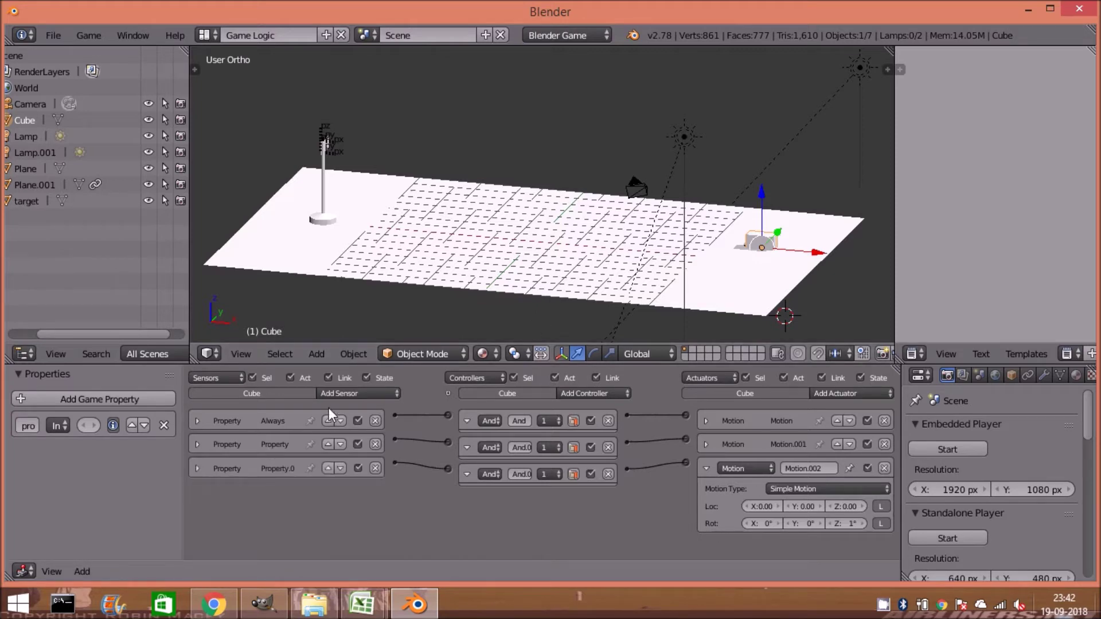
- Add a Keyboard sensor on key 1 wired to a new Property actuator
click(707, 468)
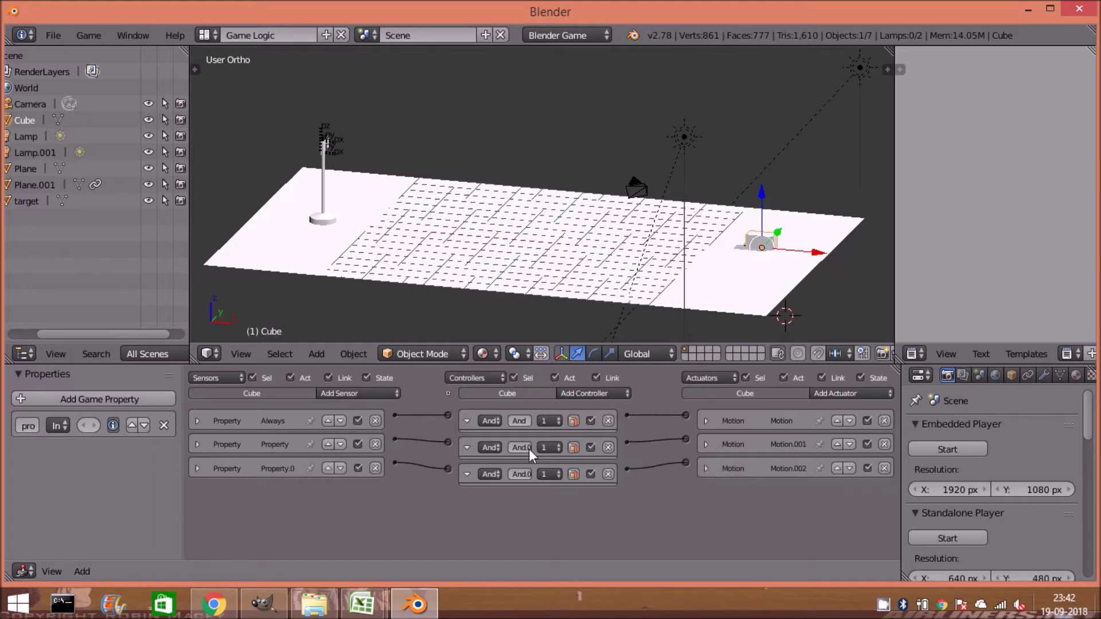
click(340, 395)
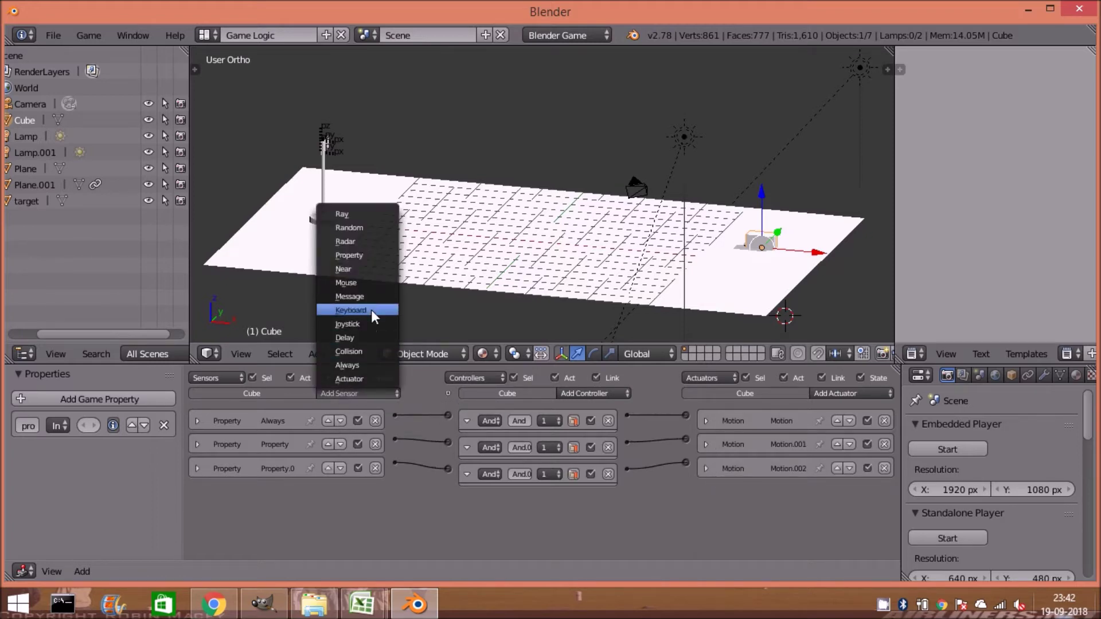
click(372, 315)
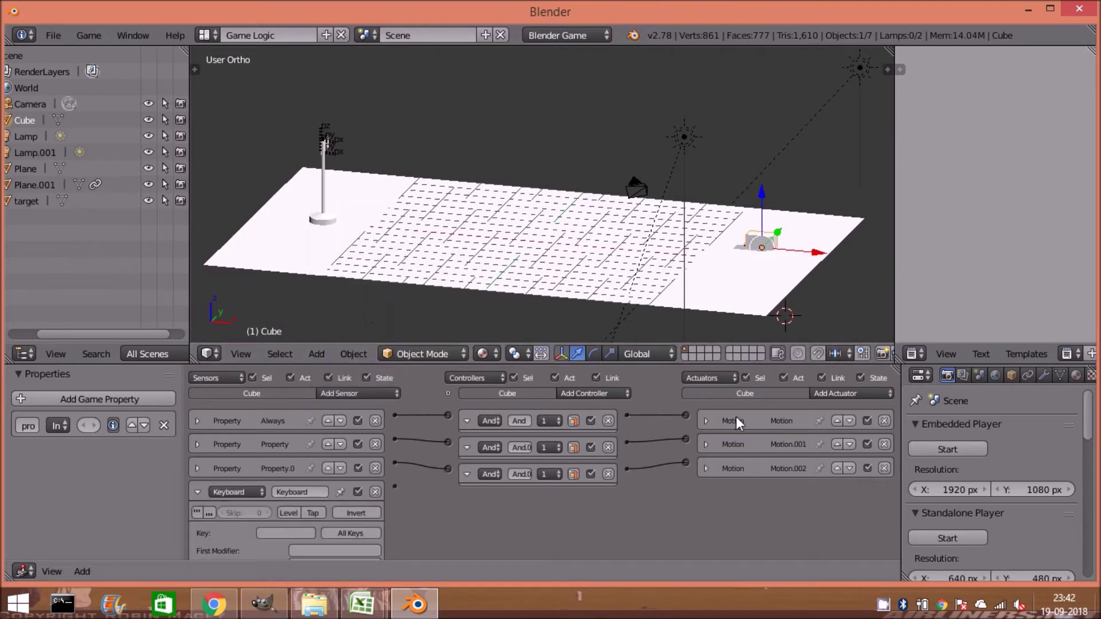
click(843, 394)
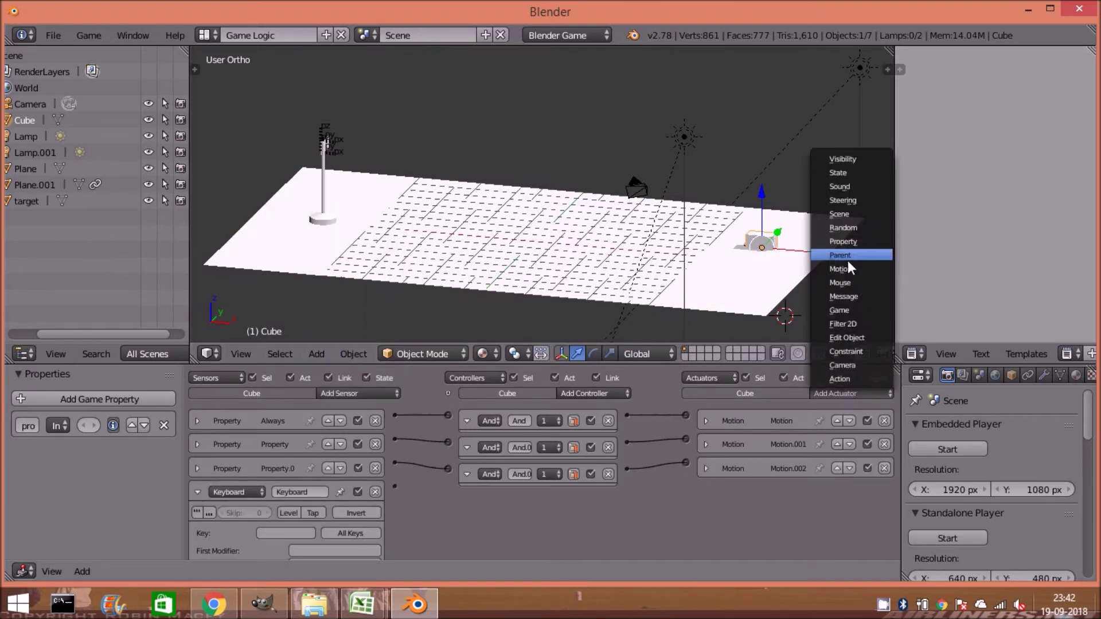
click(854, 242)
drag(395, 487, 686, 487)
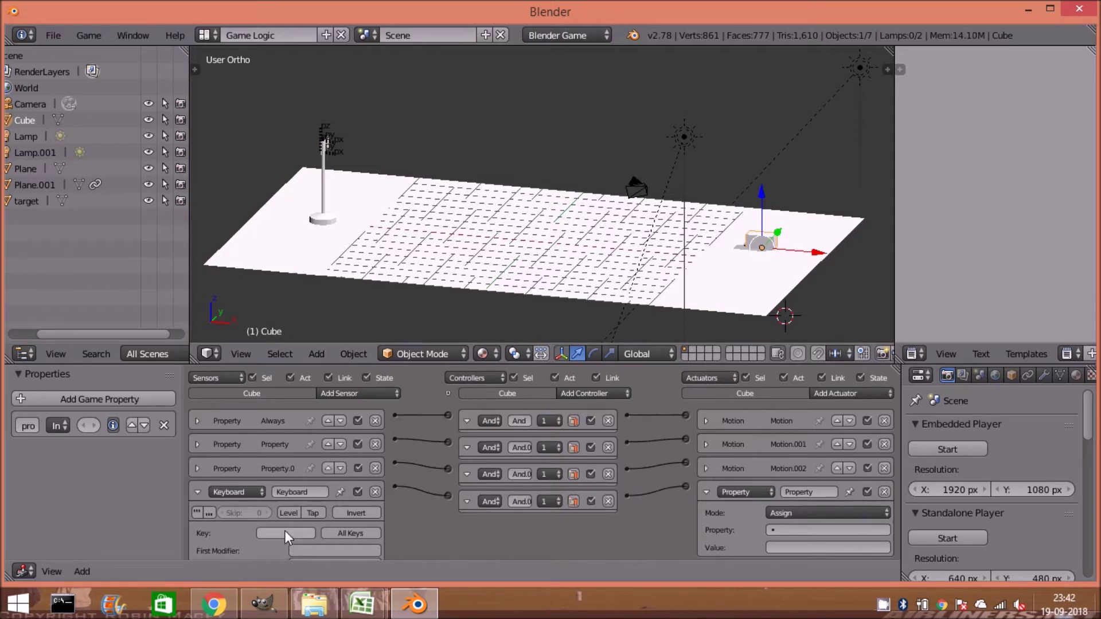
key(1)
- Set the Property actuator to assign prop the value 1
click(780, 530)
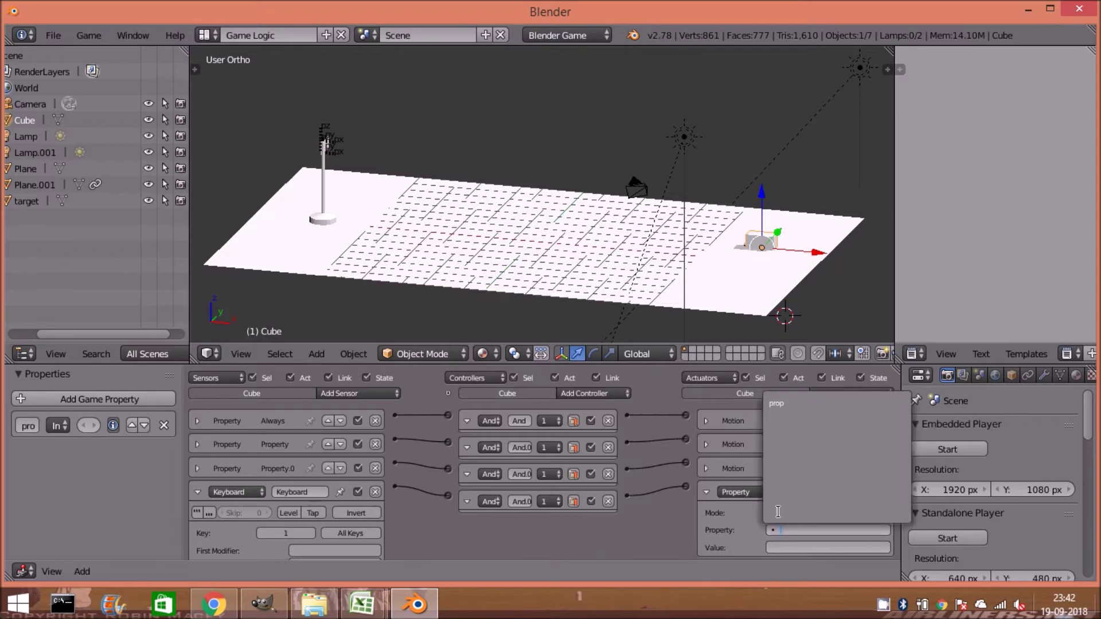
click(797, 404)
click(797, 546)
text(1)
key(Return)
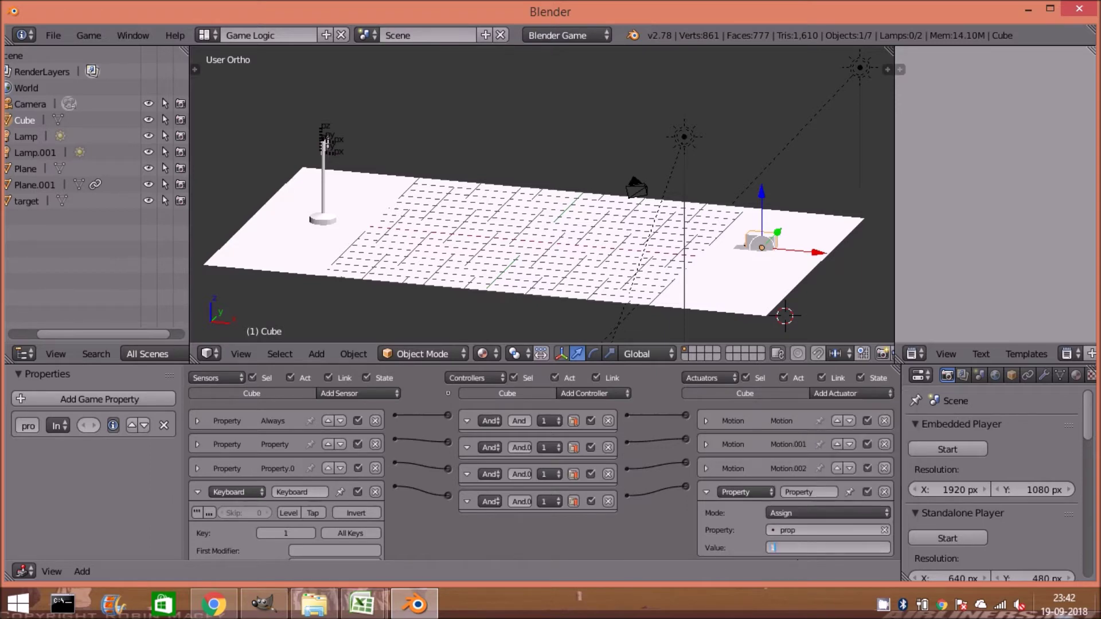
click(195, 493)
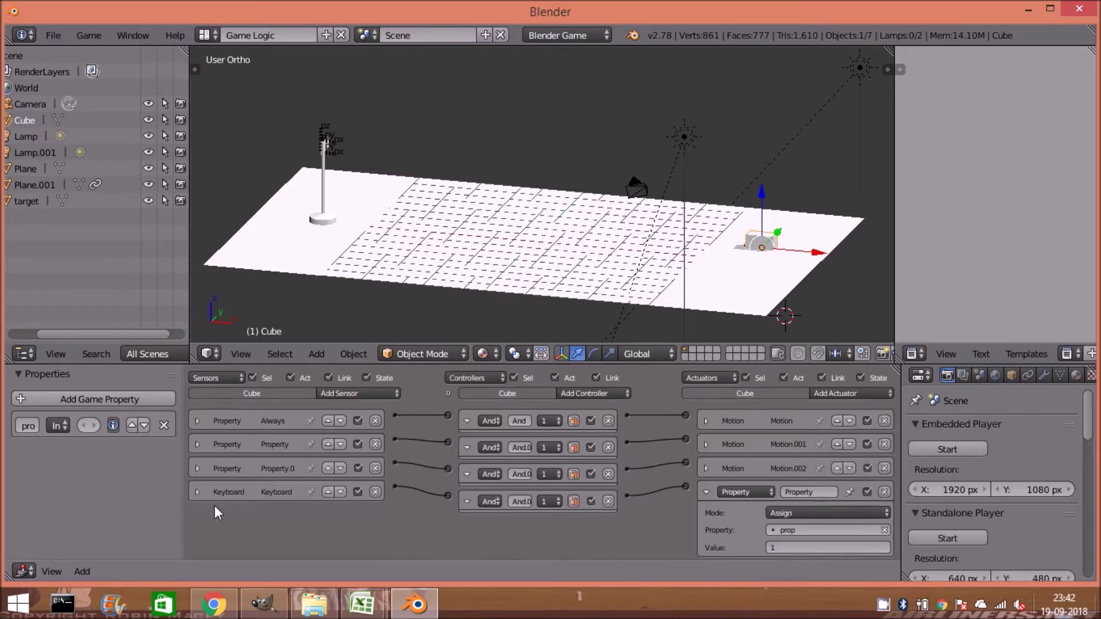
click(343, 395)
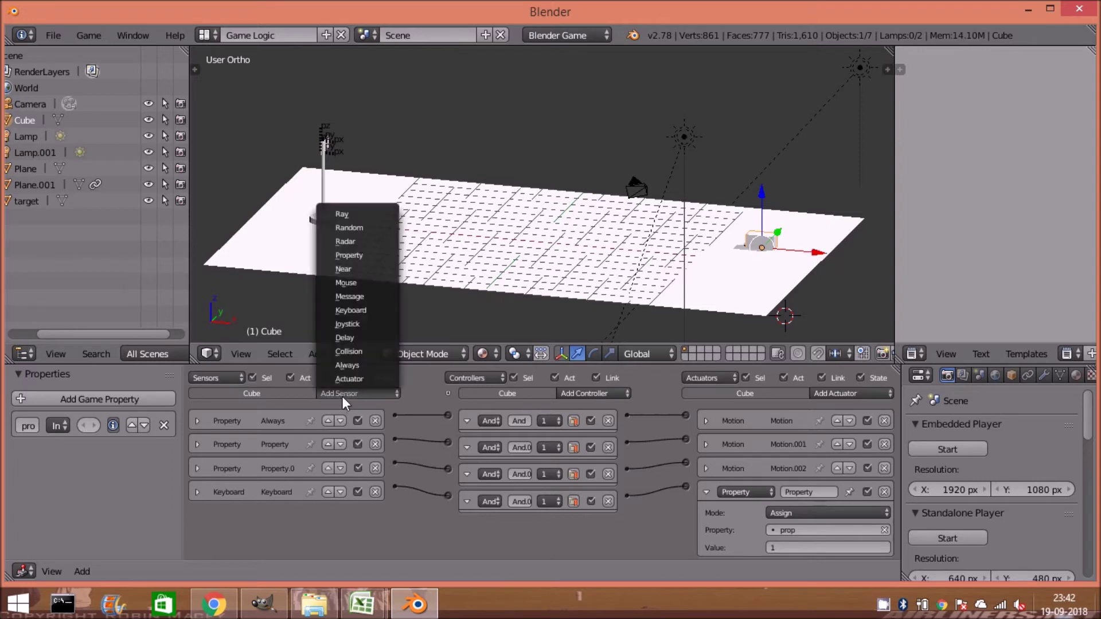
- Add a Keyboard.001 sensor responding to key 2
click(366, 309)
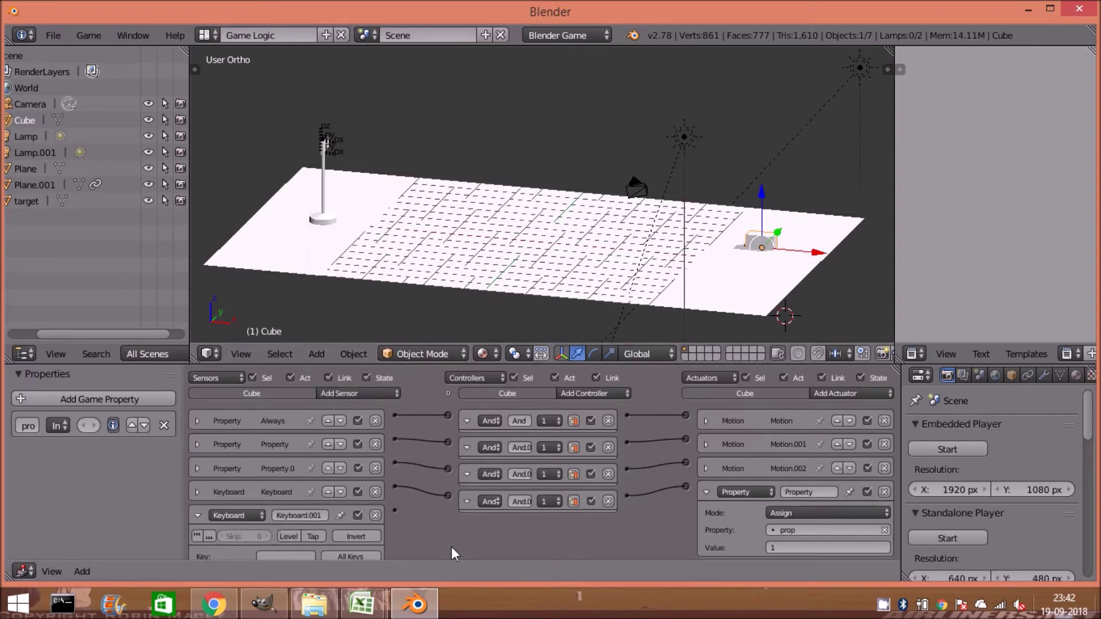
scroll(452, 546, down, 3)
click(276, 500)
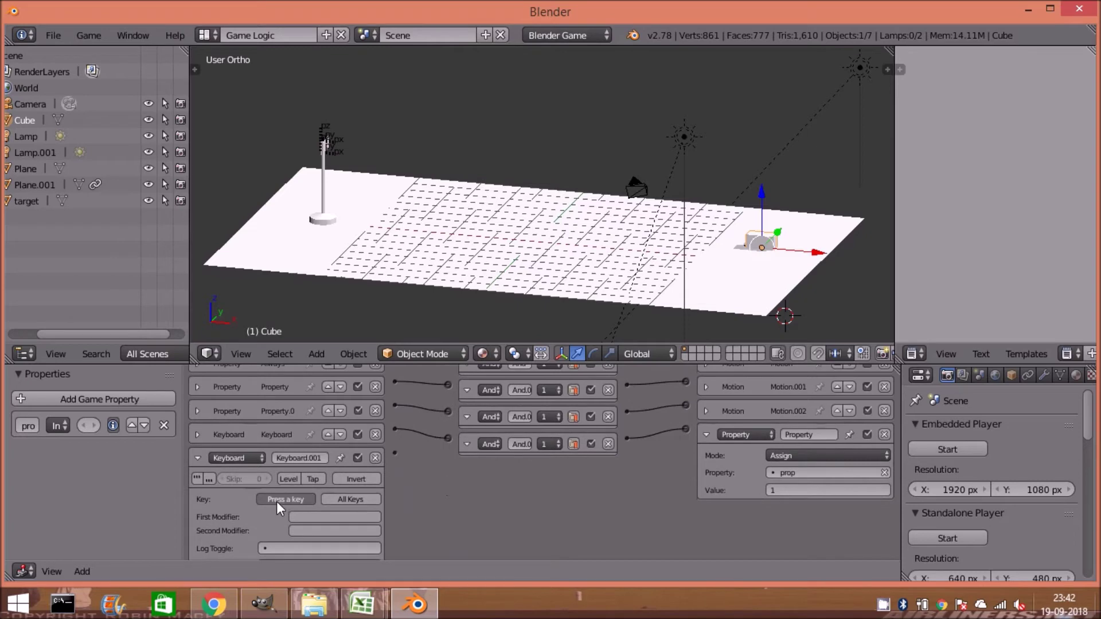
key(2)
- Add two more Property actuators, Property.001 and Property.002
click(707, 436)
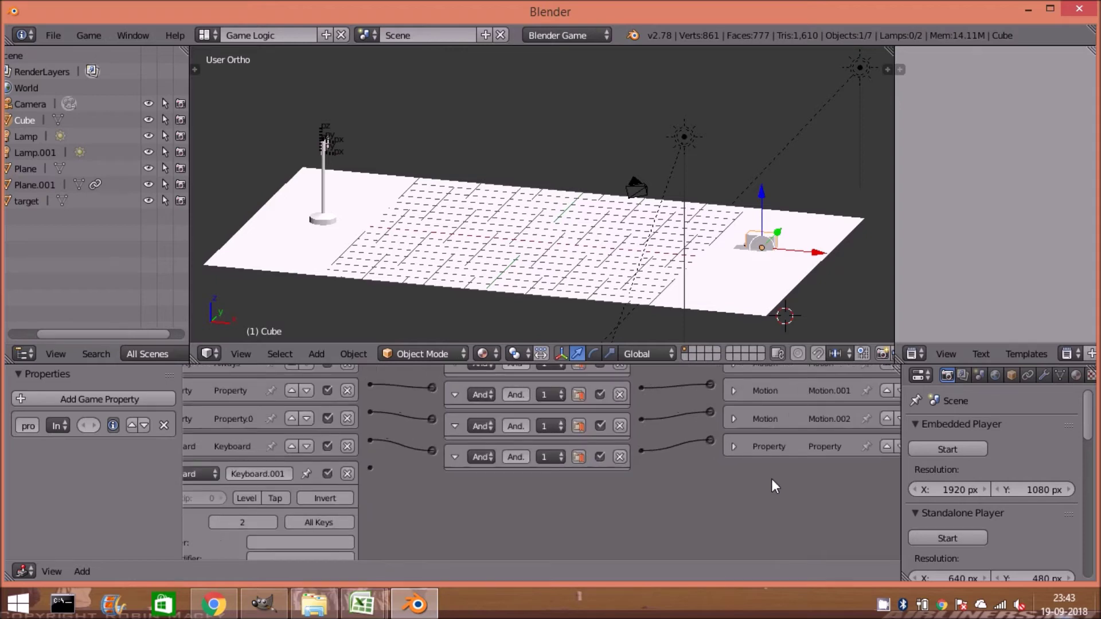
middle_drag(706, 462, 701, 525)
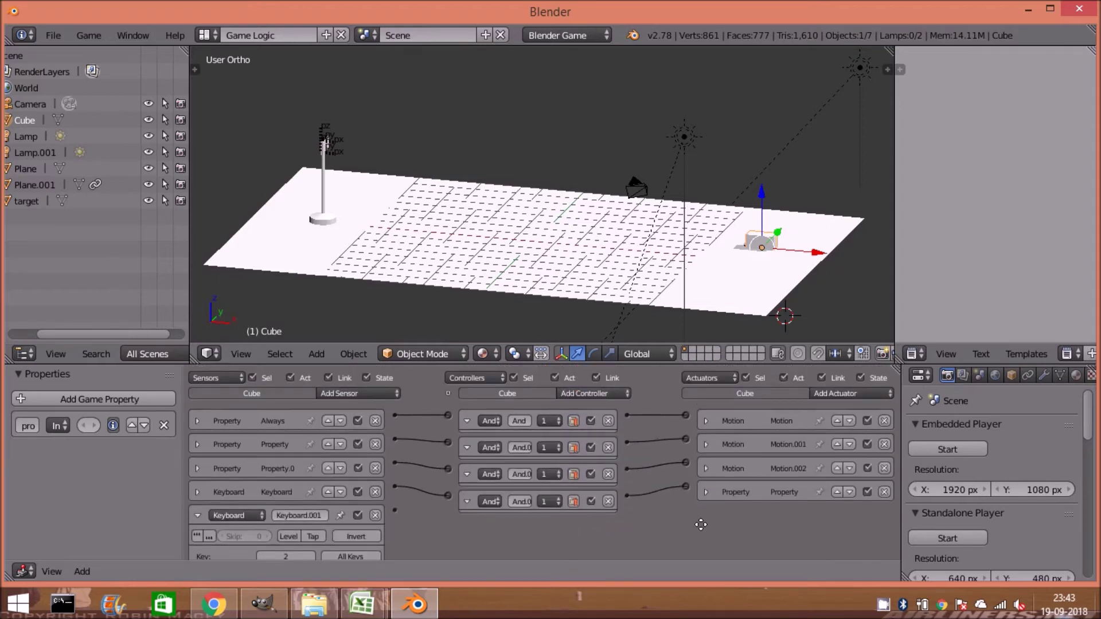
click(875, 392)
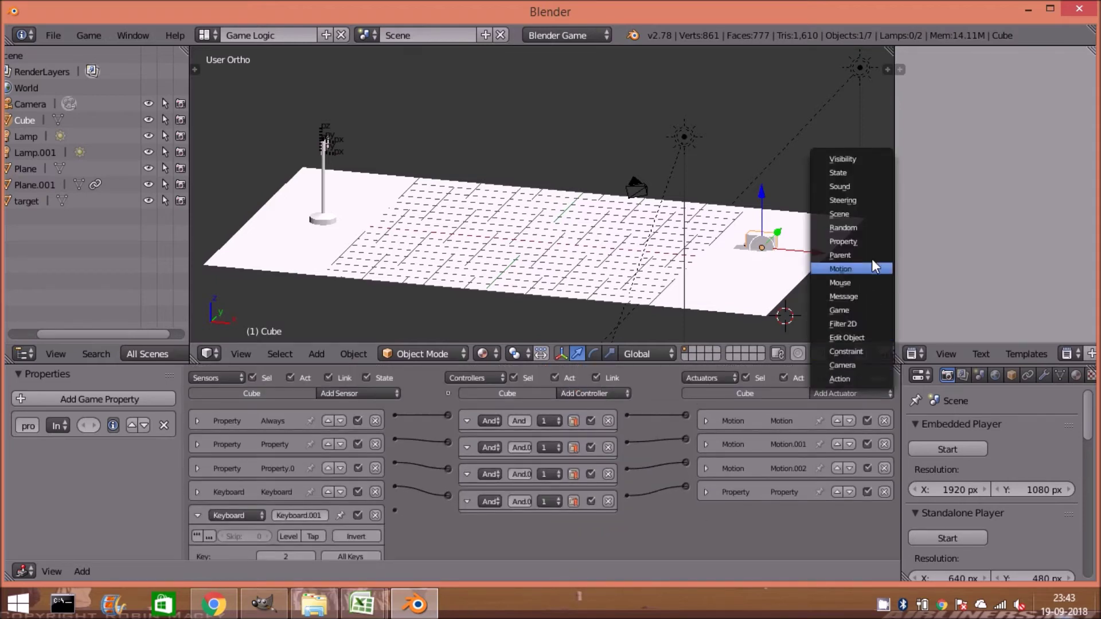
click(873, 242)
click(848, 392)
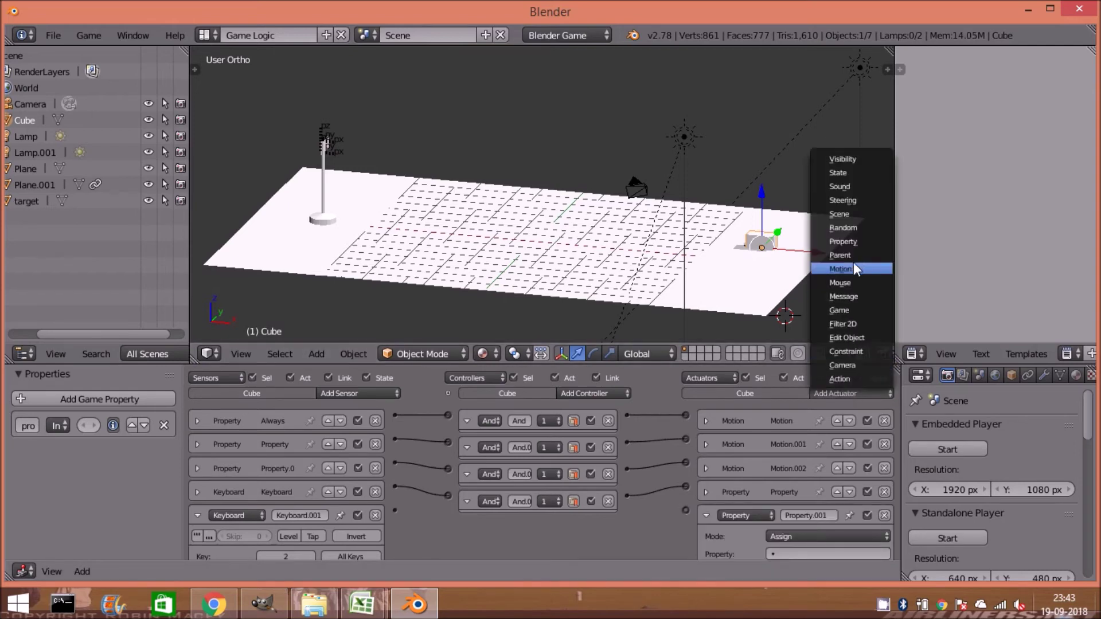
click(856, 241)
middle_drag(635, 552, 598, 476)
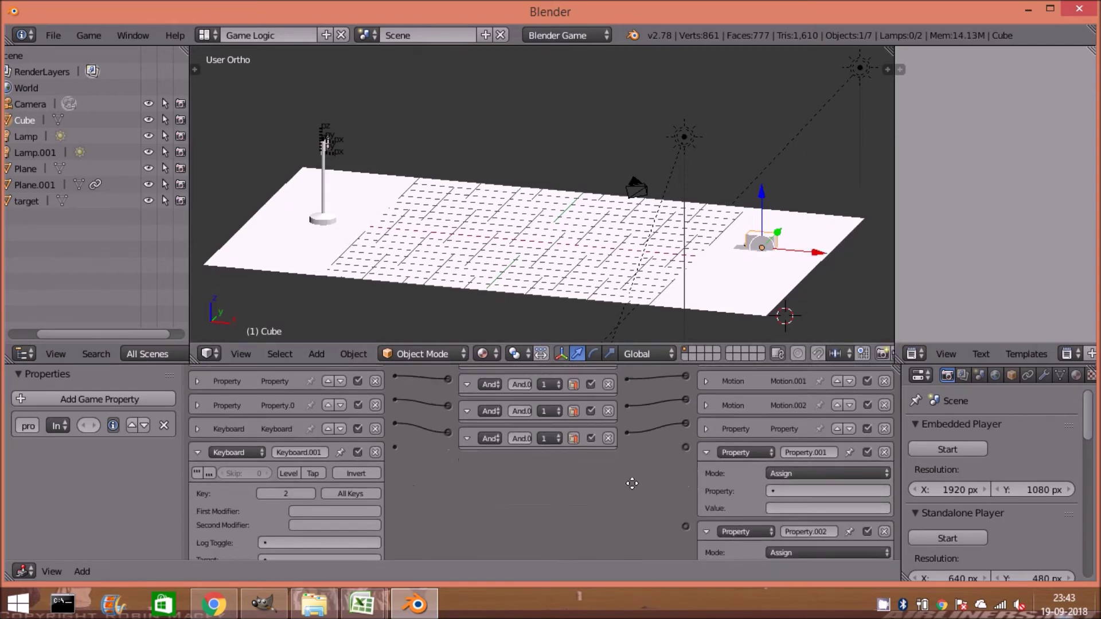
- Wire Keyboard.001 to Property.001 and have it assign prop the value 2
drag(383, 436, 696, 436)
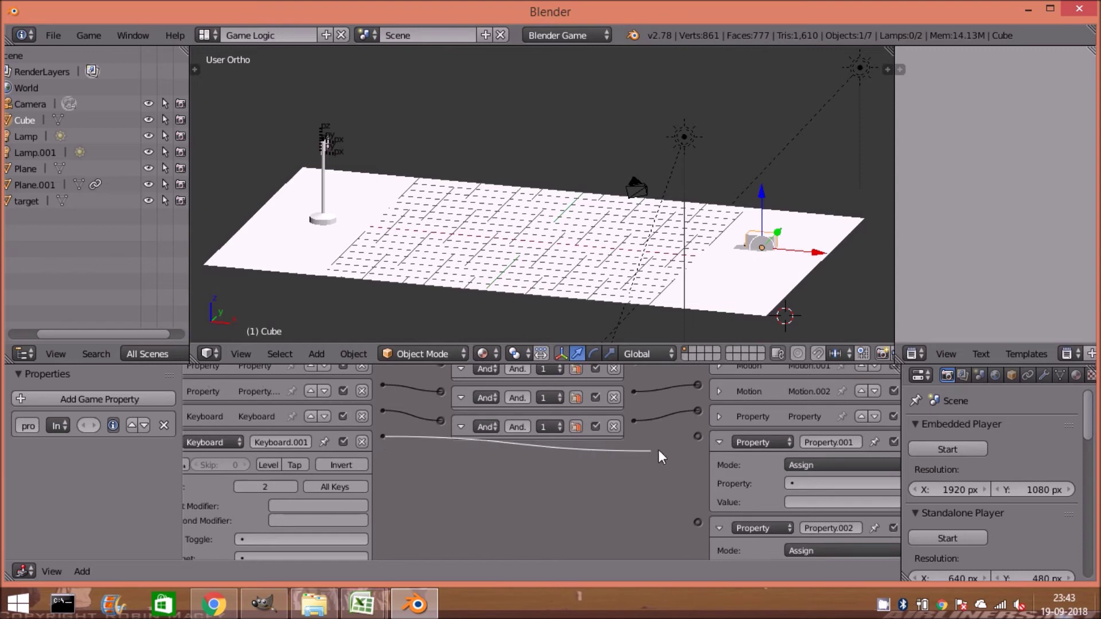
click(809, 484)
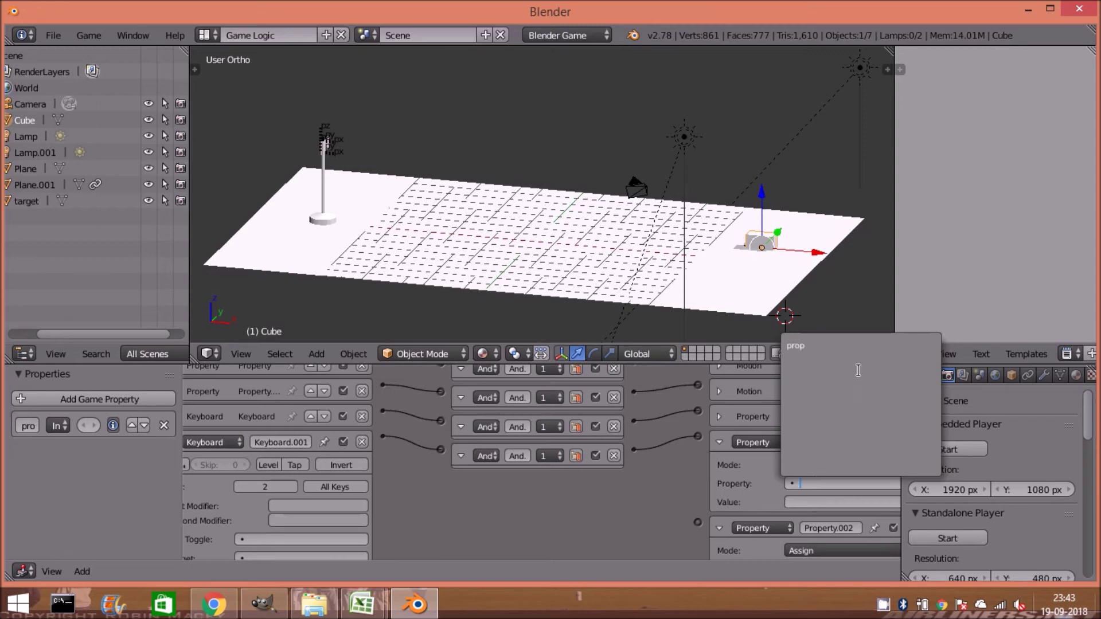
click(832, 343)
click(821, 497)
text(2)
key(Return)
scroll(438, 529, down, 1)
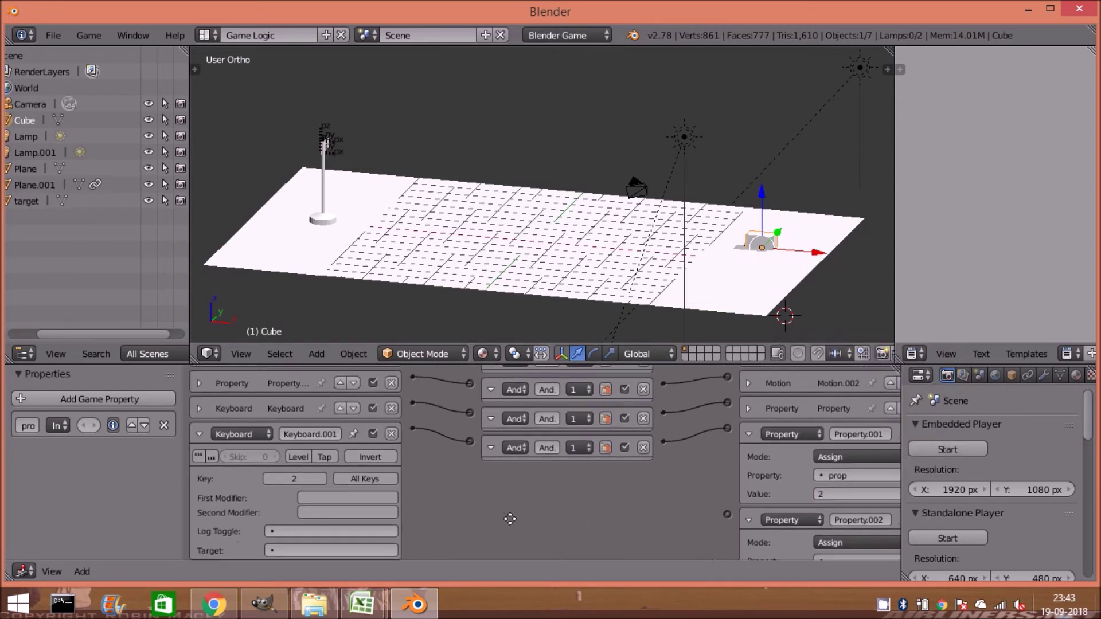
scroll(510, 518, down, 1)
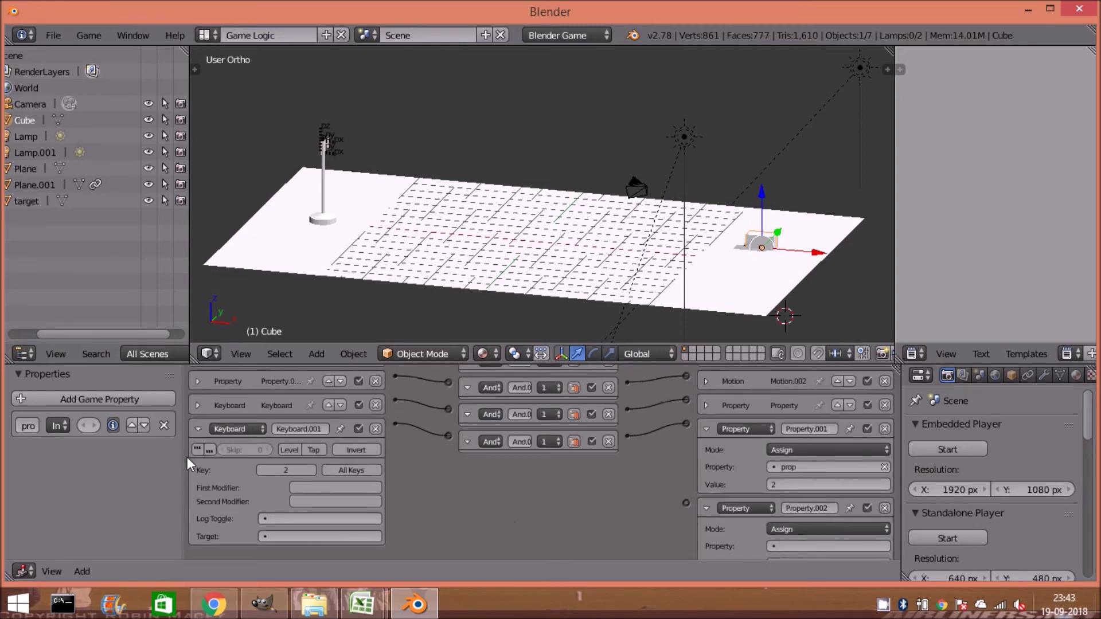
click(198, 430)
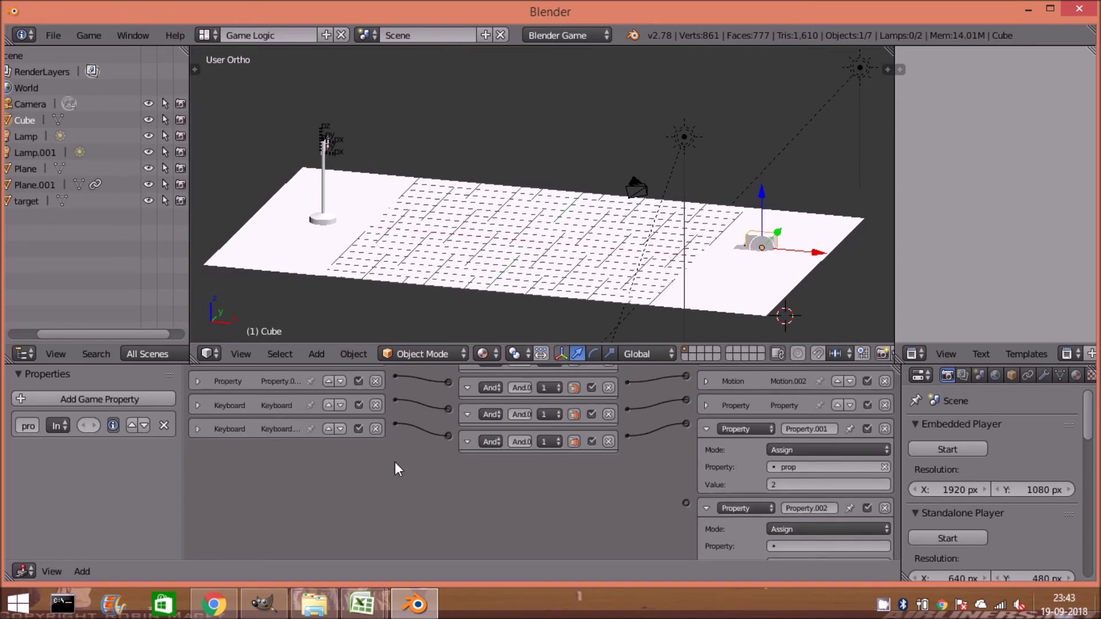
scroll(395, 466, up, 3)
click(357, 373)
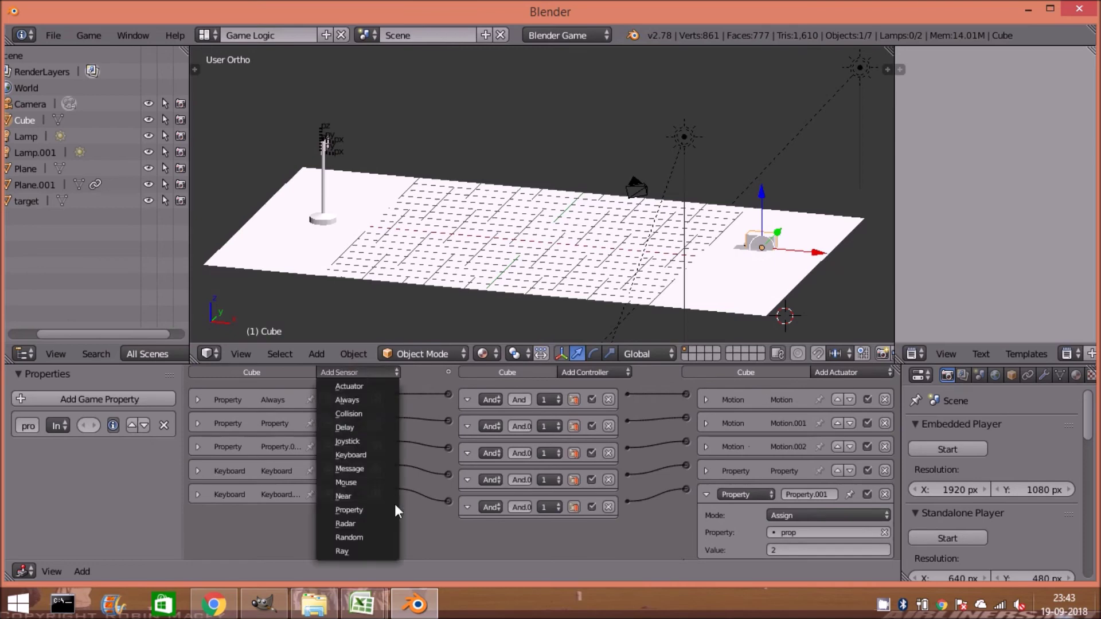
- Add Keyboard.002 on key 0, wired to Property.002 assigning prop = 0
click(367, 455)
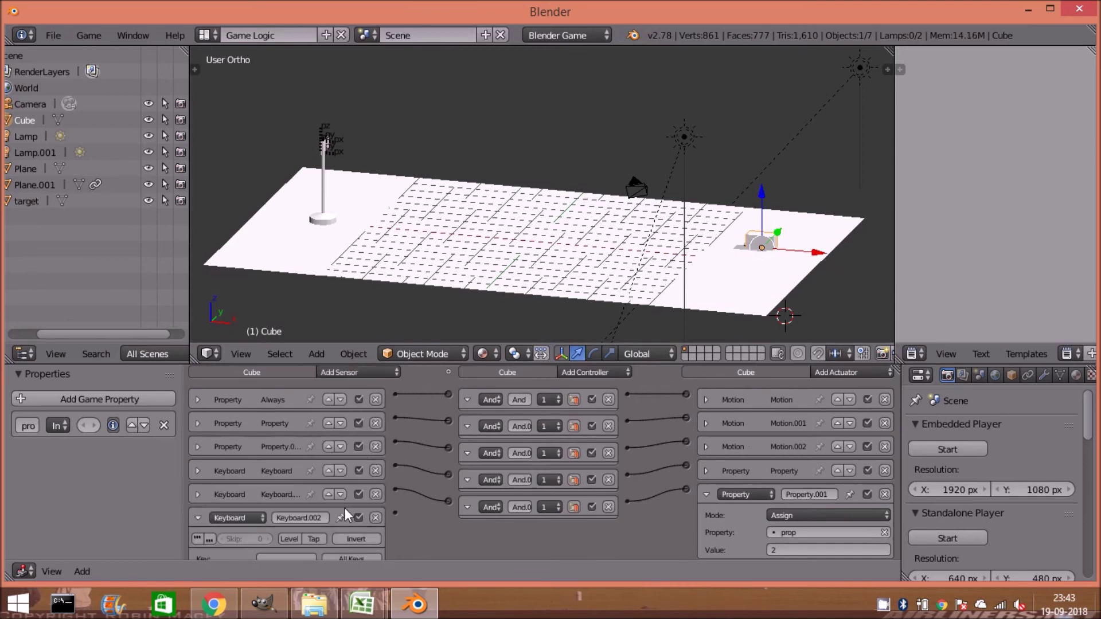
scroll(361, 476, down, 4)
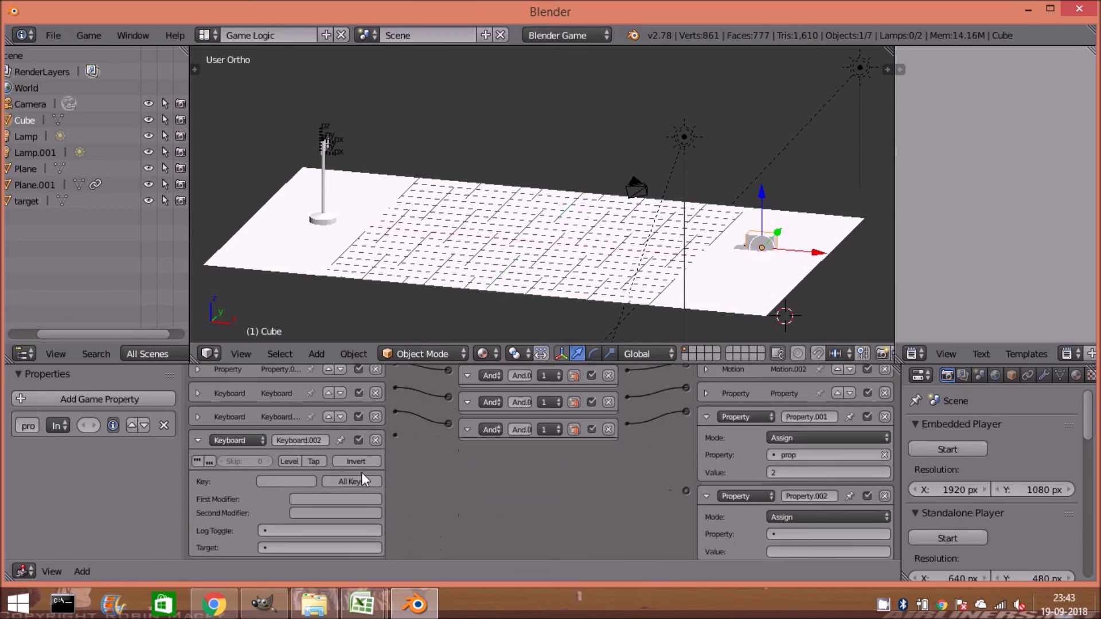
key(0)
click(200, 439)
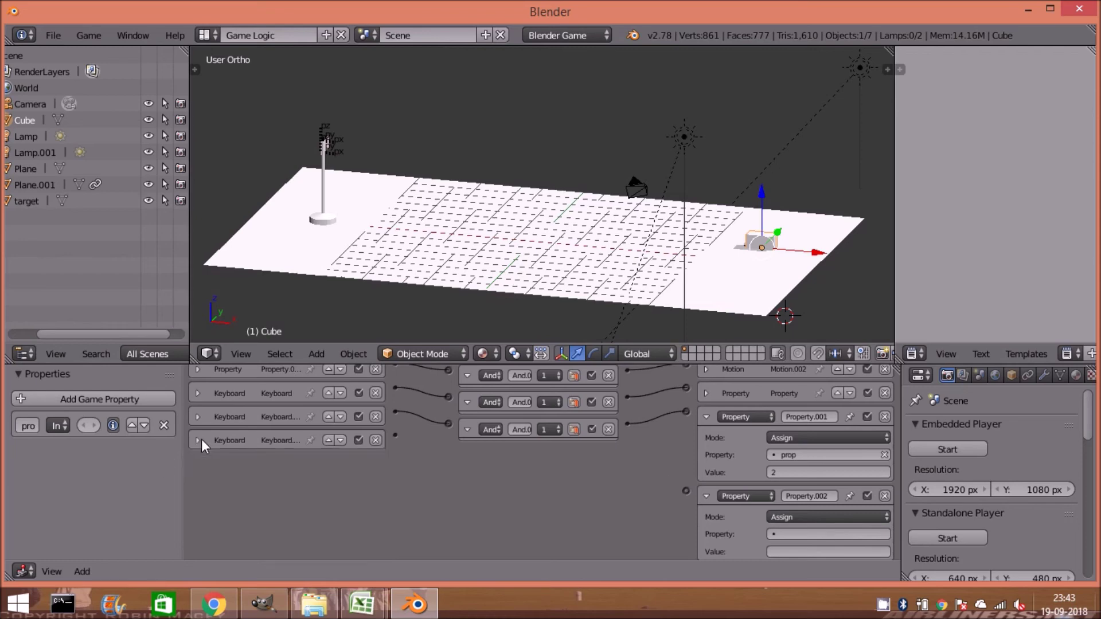
drag(395, 435, 686, 491)
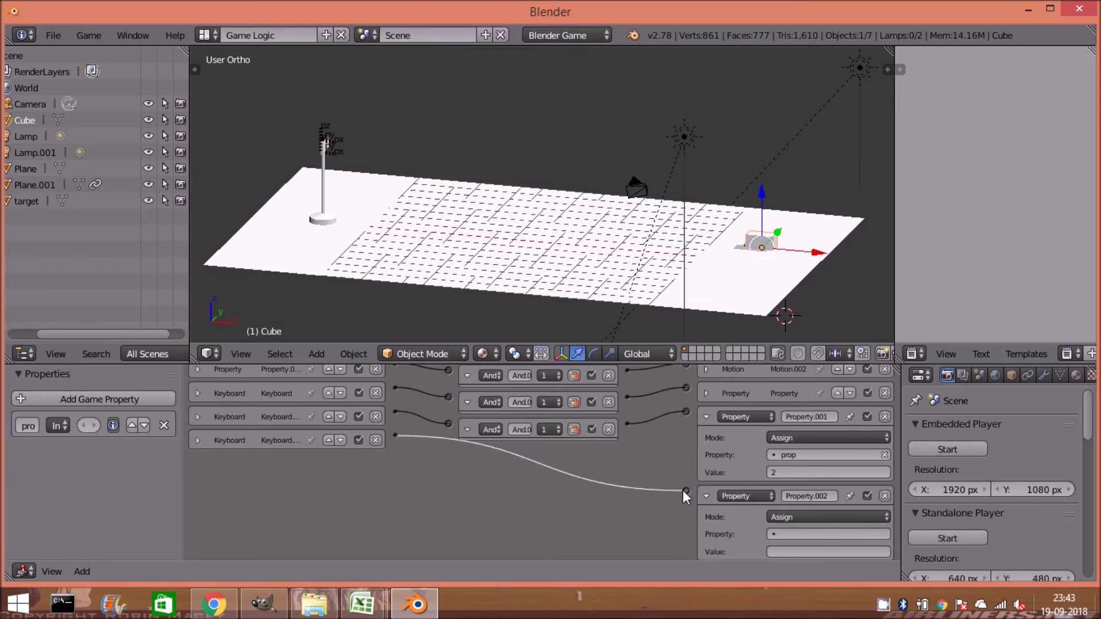
click(706, 418)
click(800, 520)
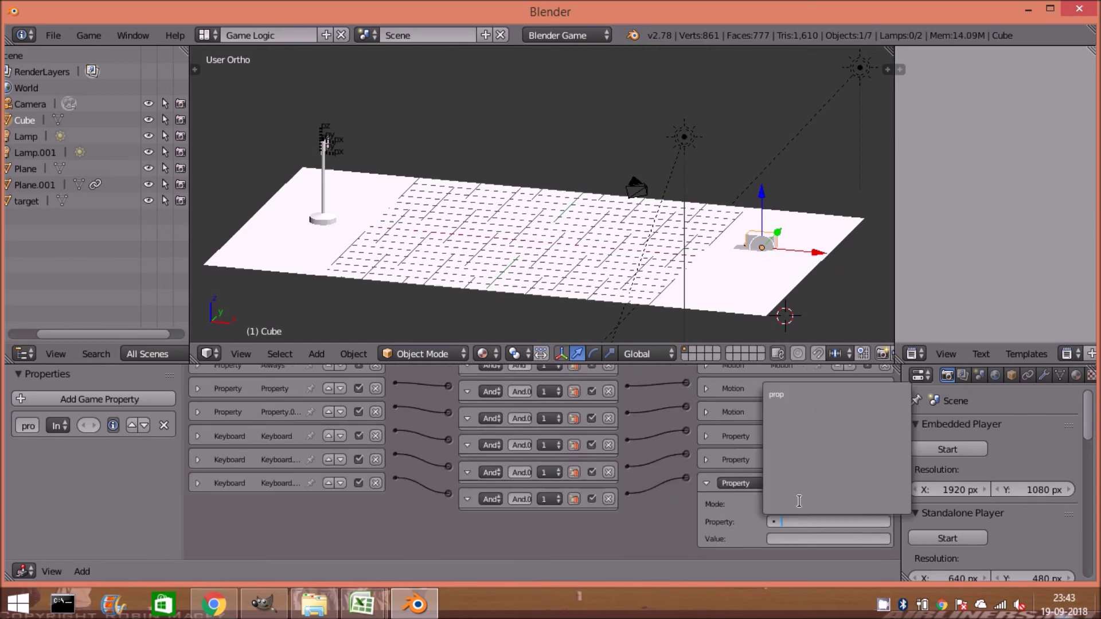
click(789, 393)
click(817, 542)
key(Return)
click(592, 145)
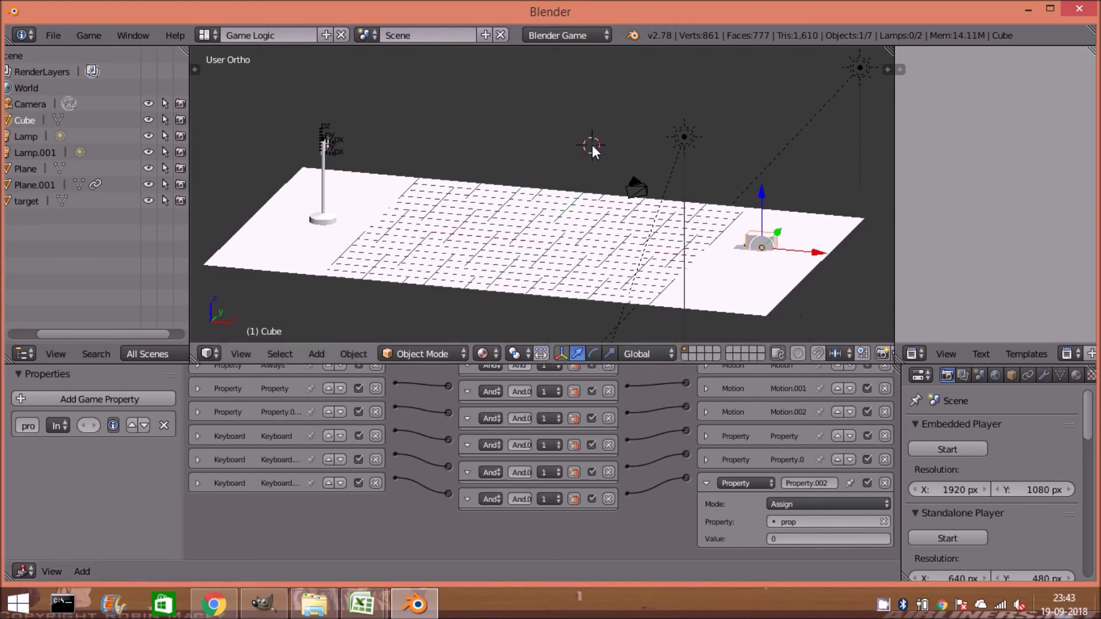
- Start the game engine with P to test the cube's logic bricks
key(p)
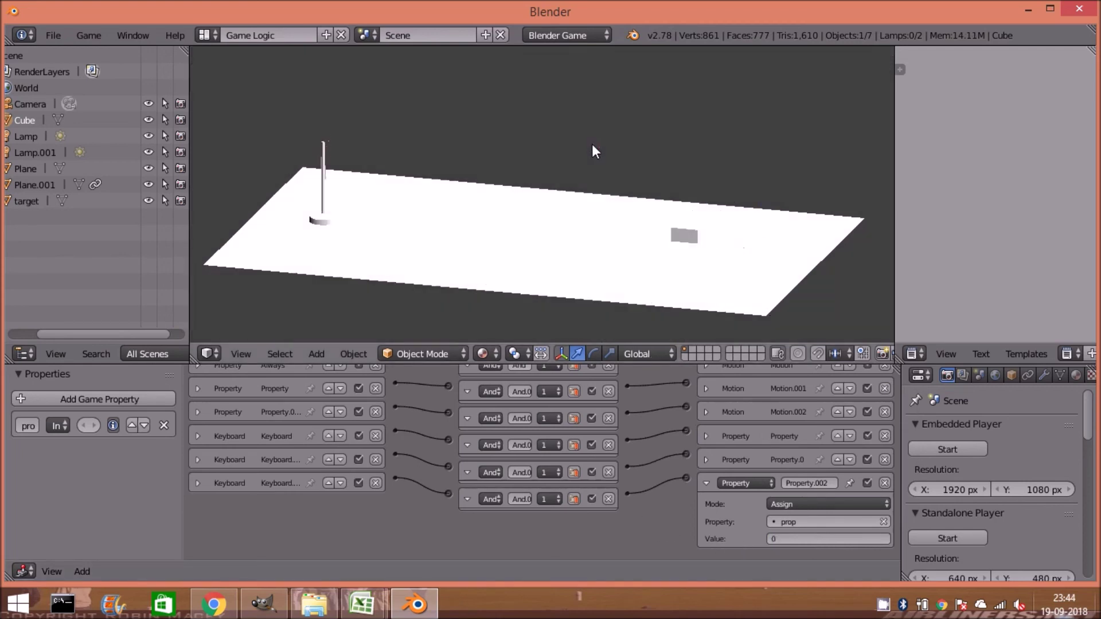